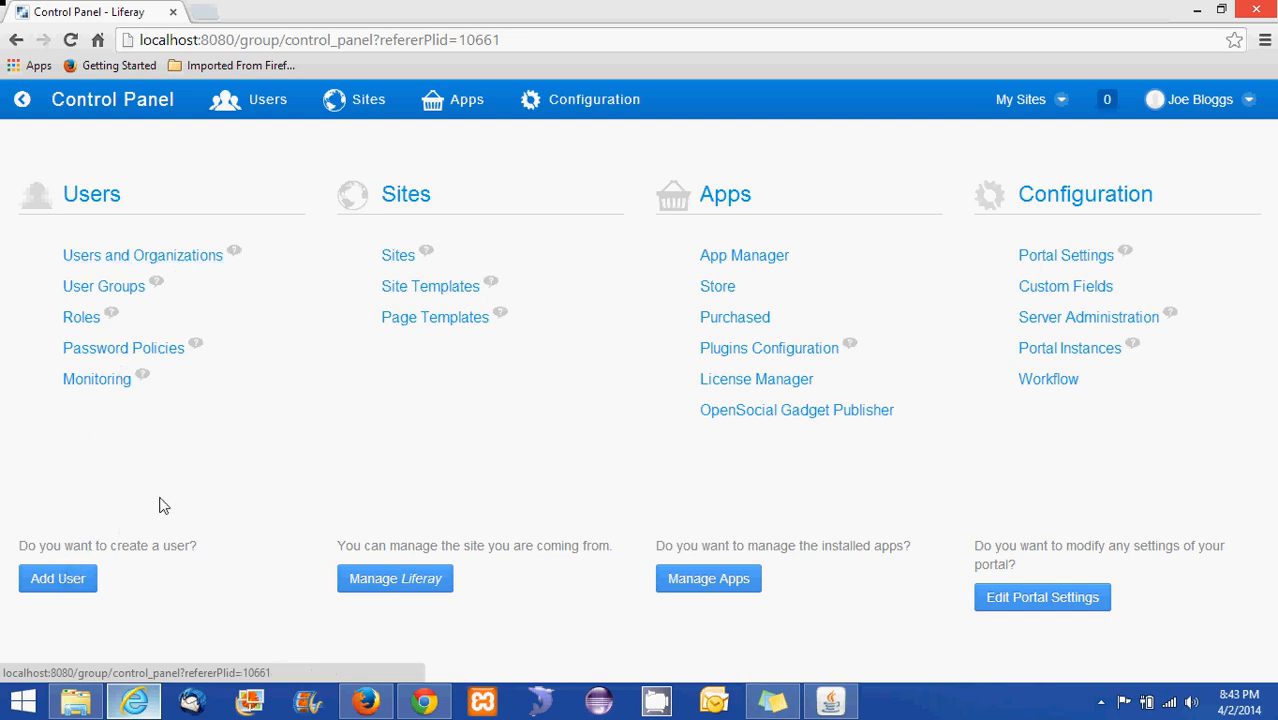
Open the Users and Organizations page and look at the existing user's record
click(170, 261)
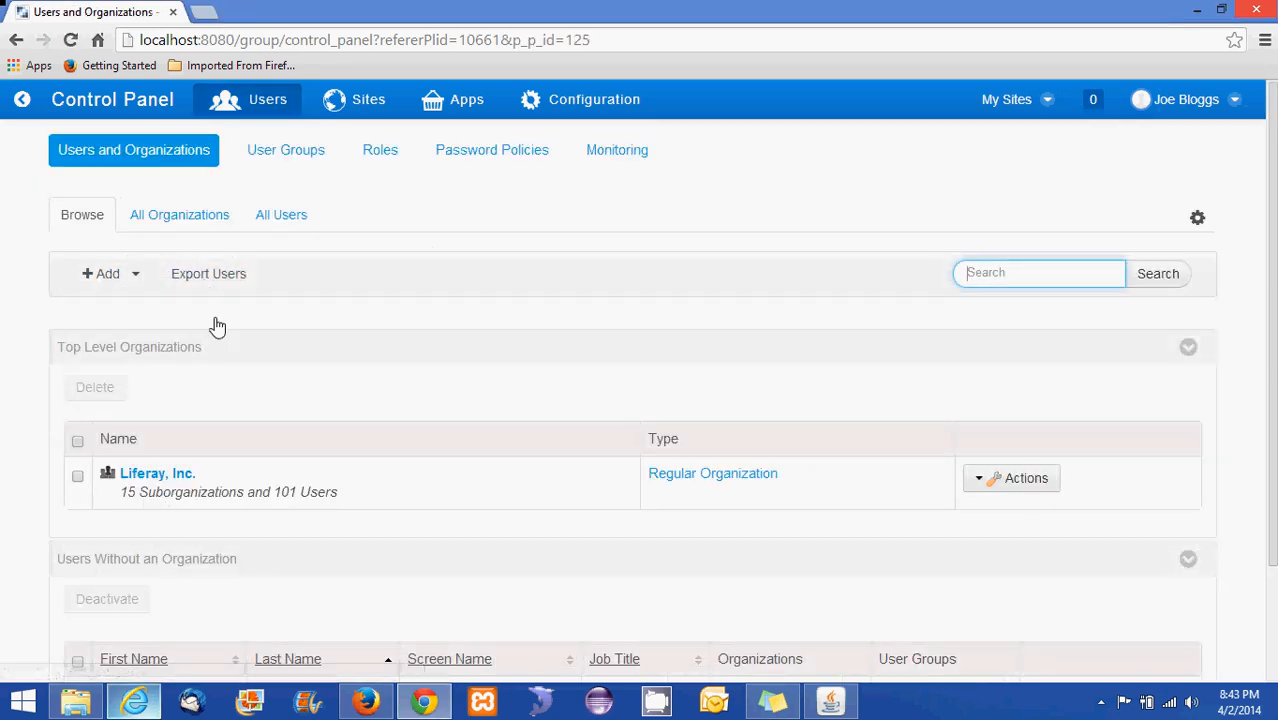
scroll(266, 370, down, 3)
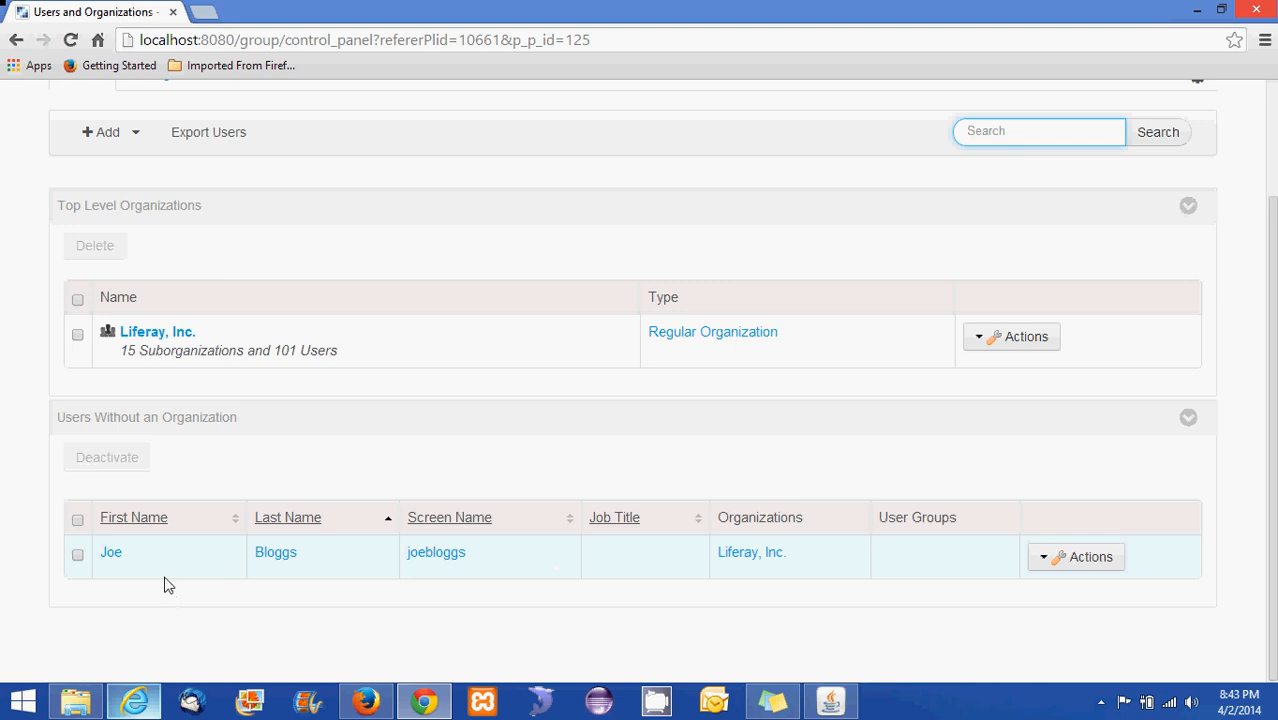
click(448, 557)
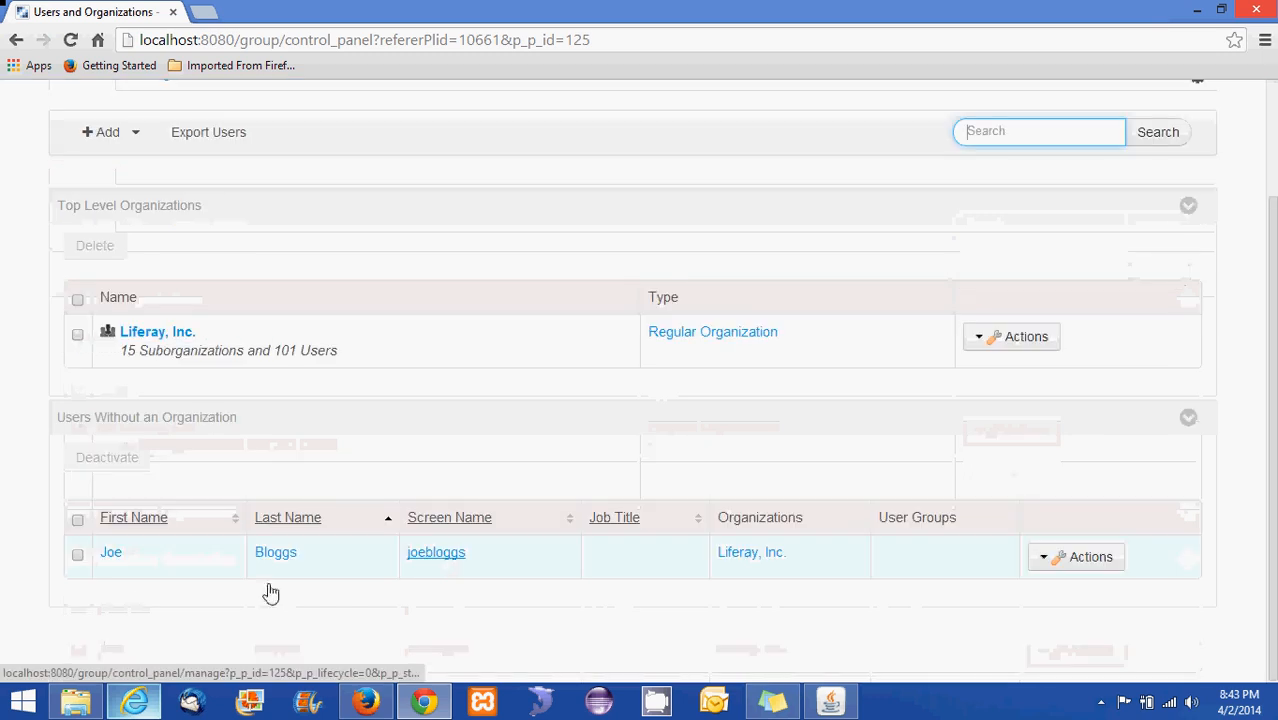
Show the Add dropdown listing User, Regular Organization and Location
scroll(160, 336, up, 2)
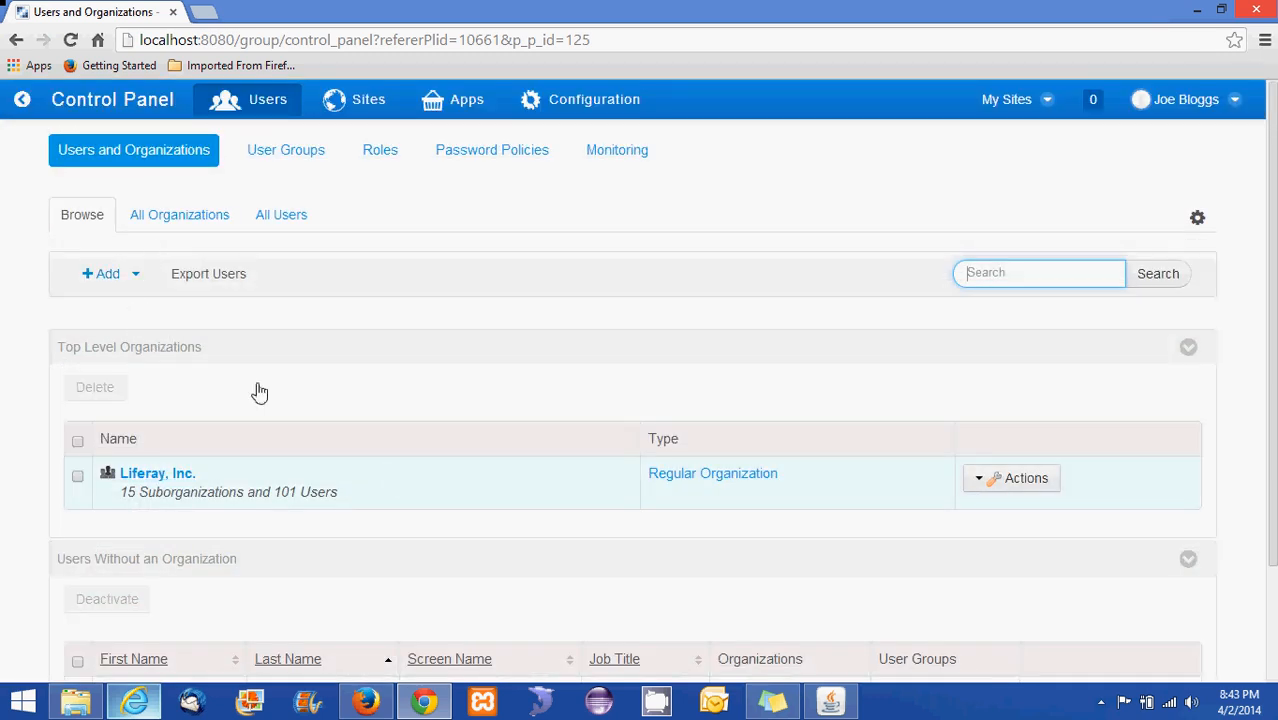
scroll(399, 475, down, 2)
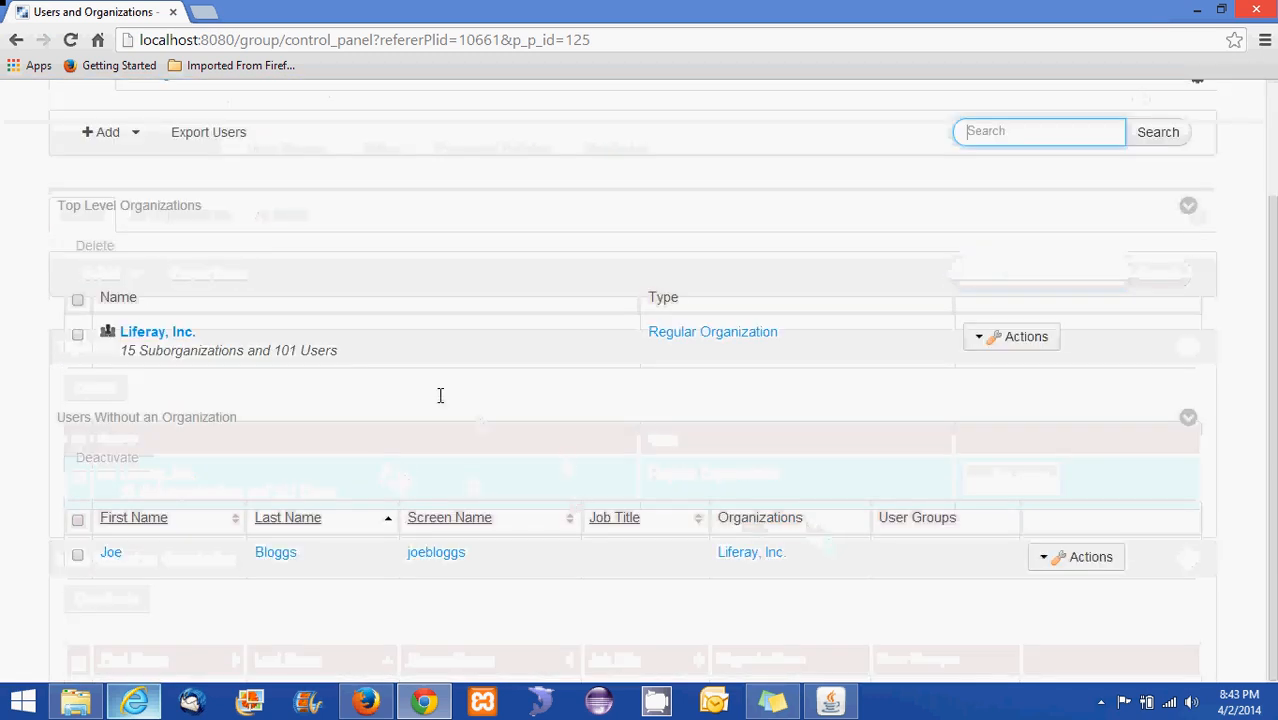
click(130, 275)
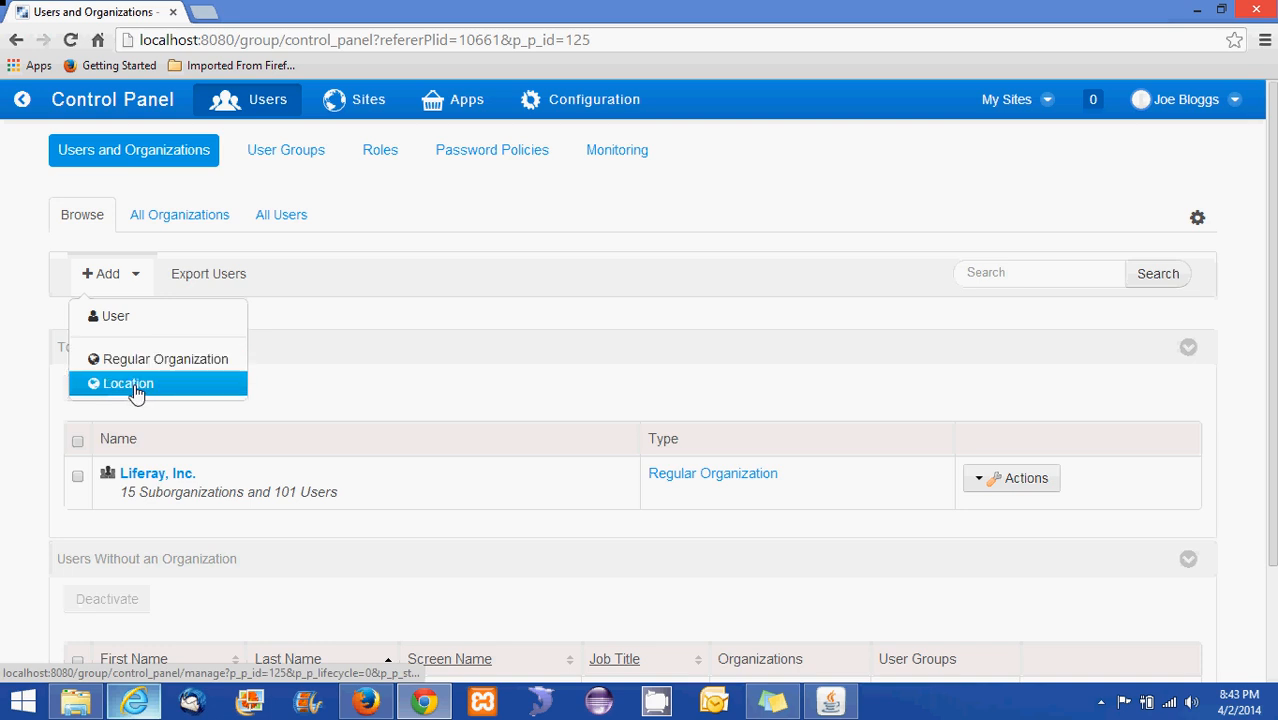
Start a new user and fill in the screen name and e-mail address
click(116, 317)
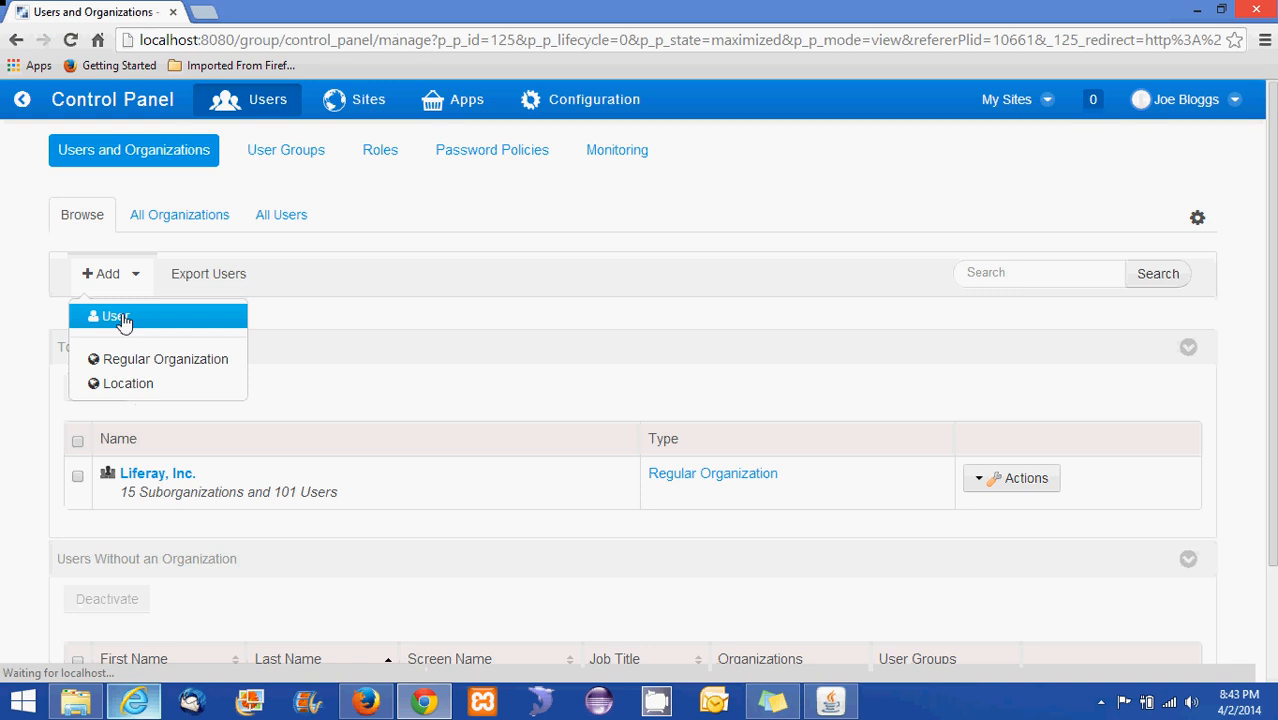
scroll(181, 324, down, 2)
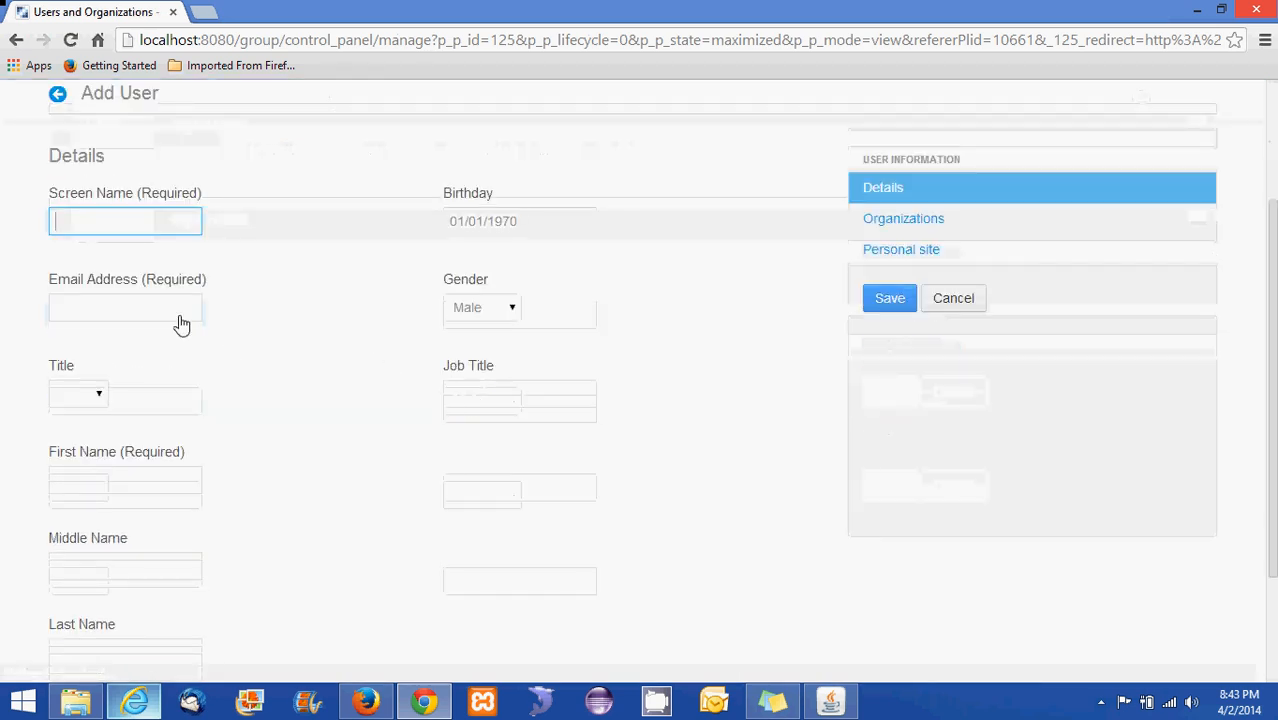
click(106, 224)
text(Arun)
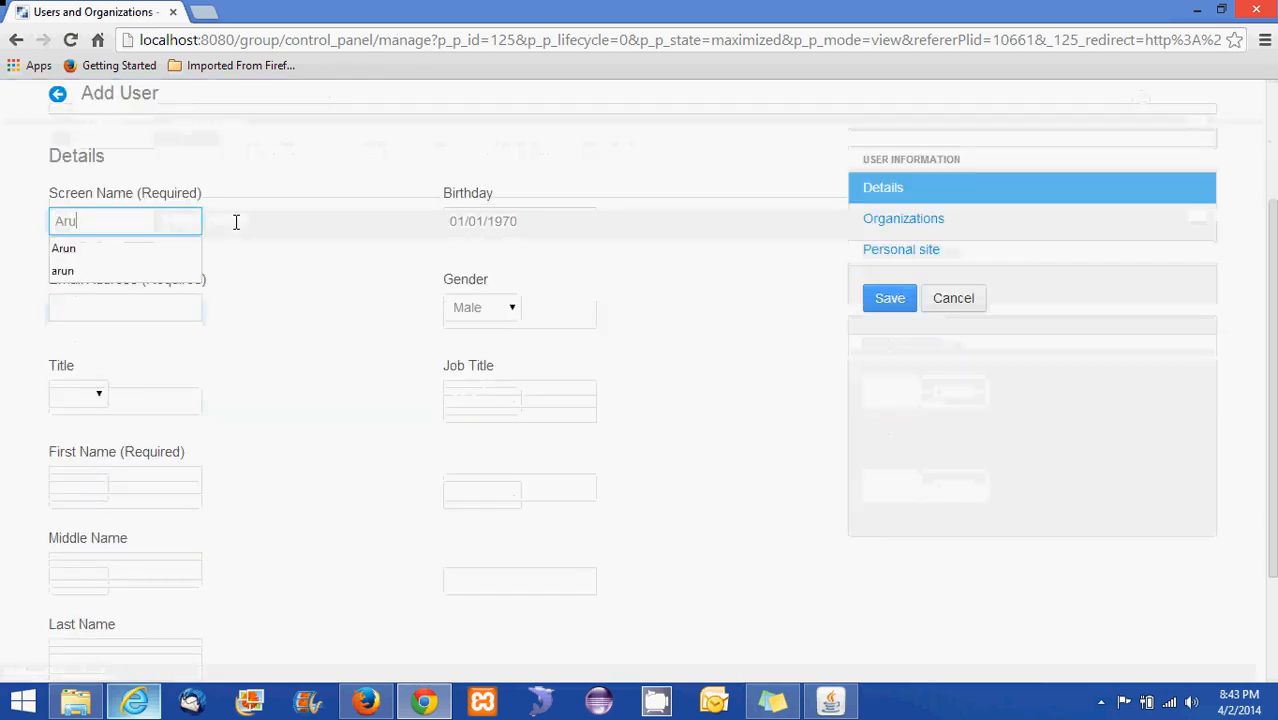
click(196, 248)
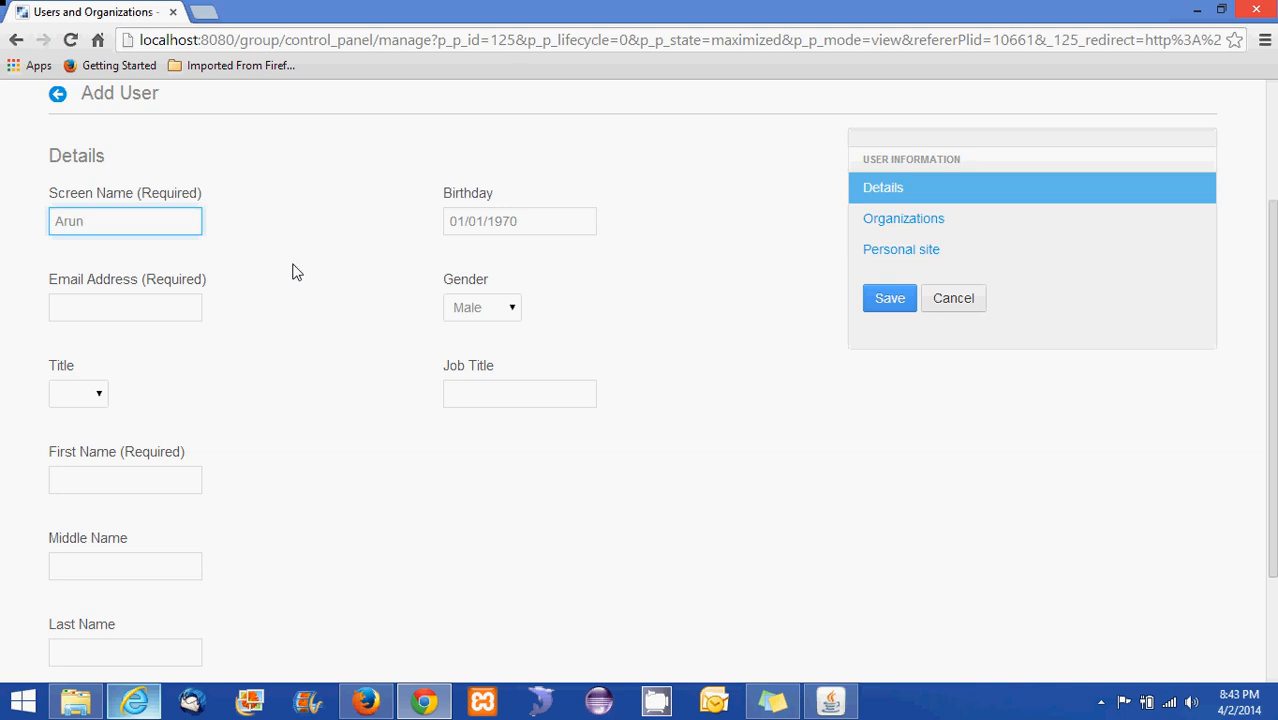
click(198, 307)
text(arun)
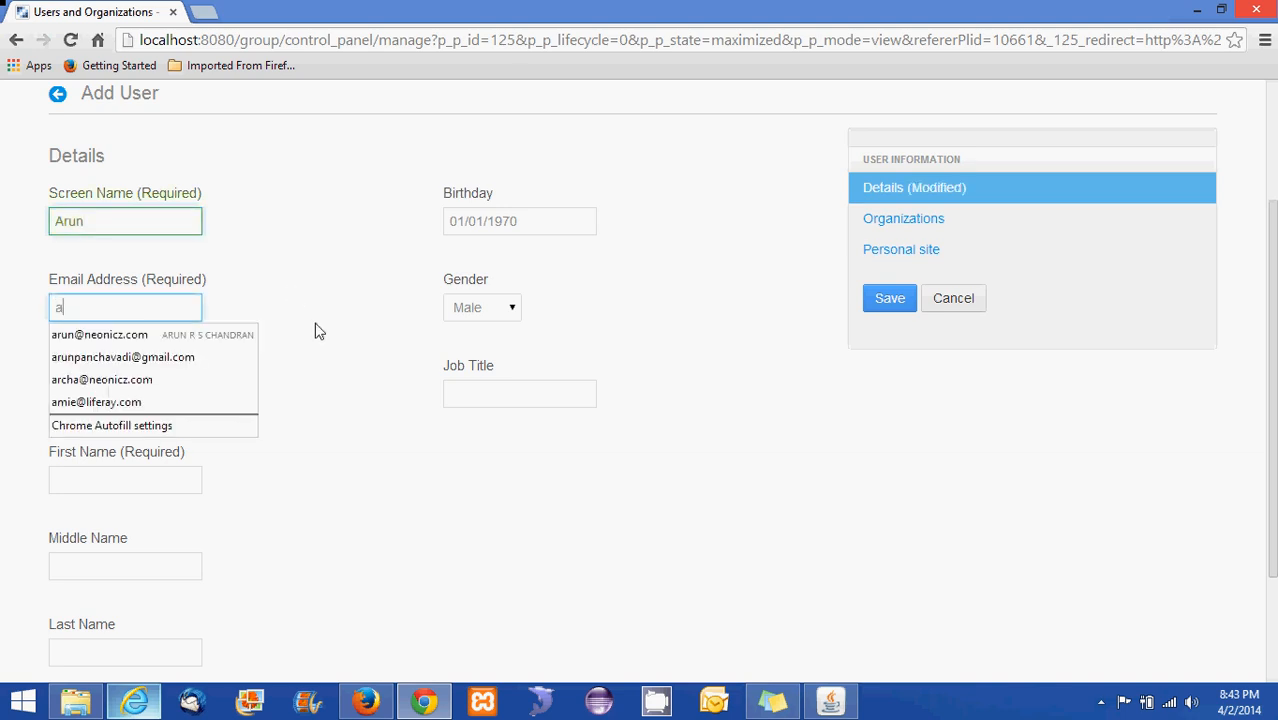
click(179, 357)
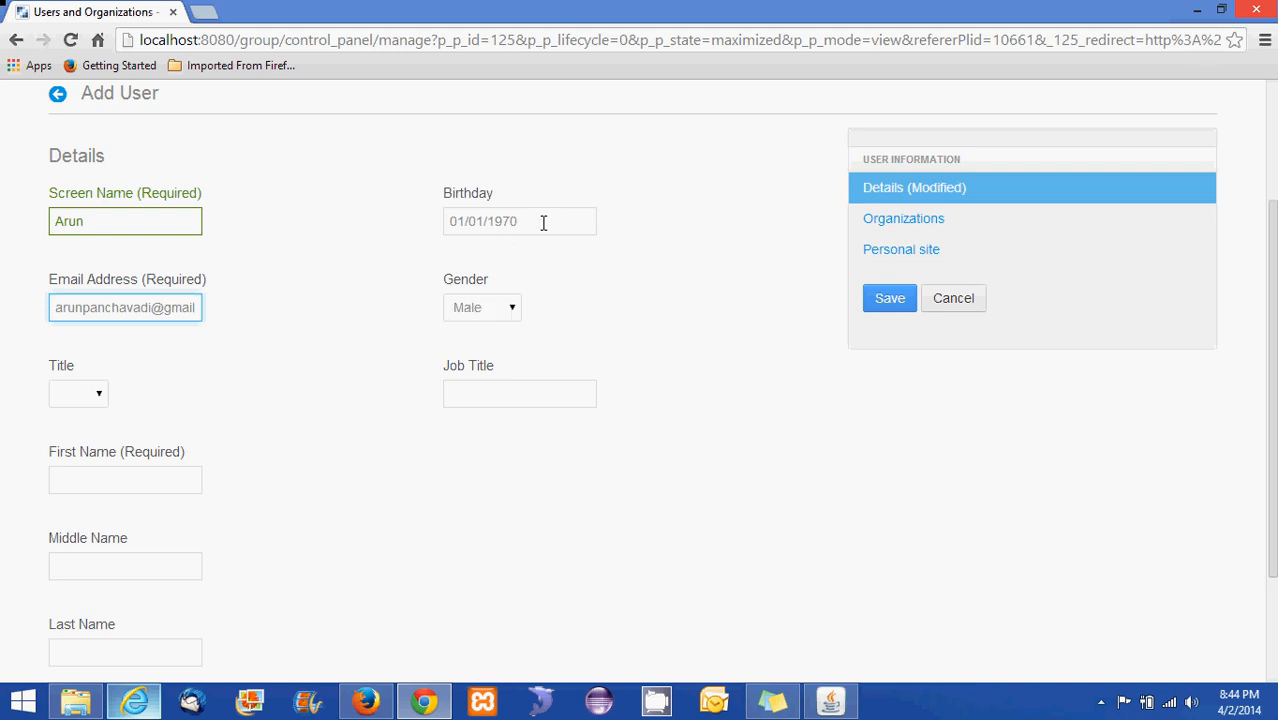
Set the title to Mr. and the job title to Technical Lead - Admin
click(98, 396)
click(84, 450)
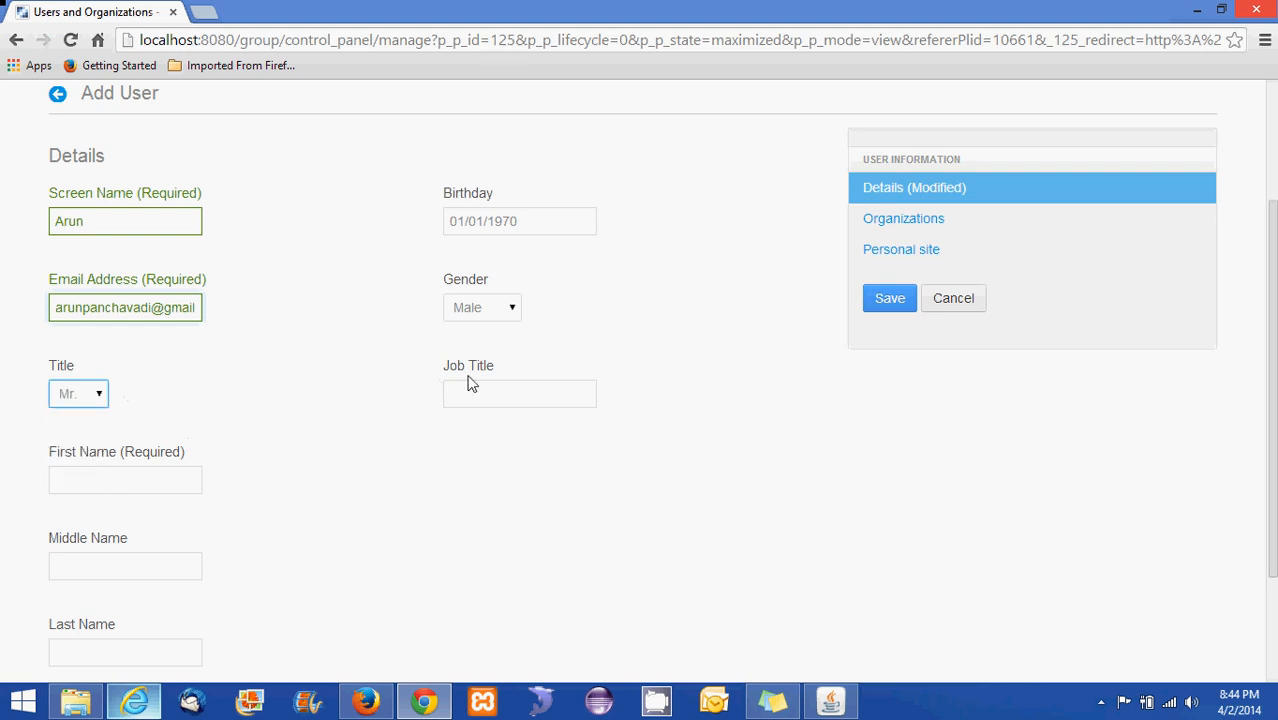
click(485, 392)
text(Tec)
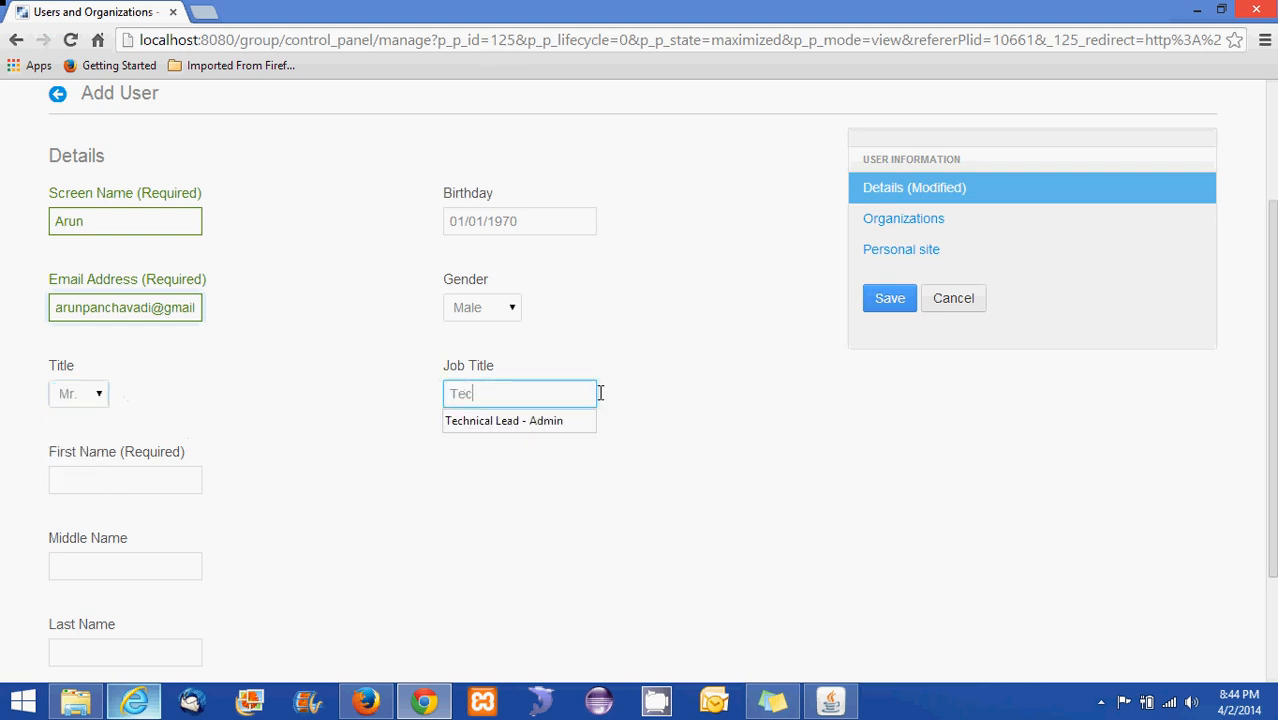
text(hnical Lead)
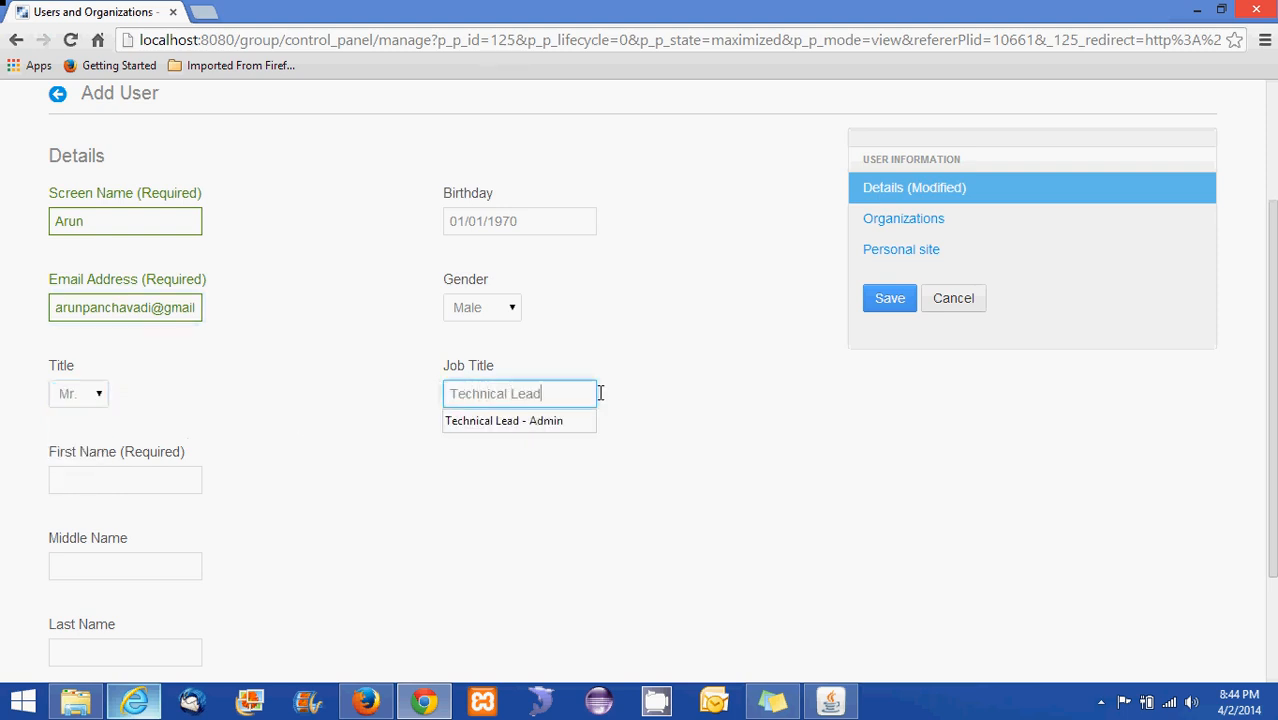
click(545, 422)
Clear the screen name field and re-enter the user's screen name
scroll(310, 490, down, 2)
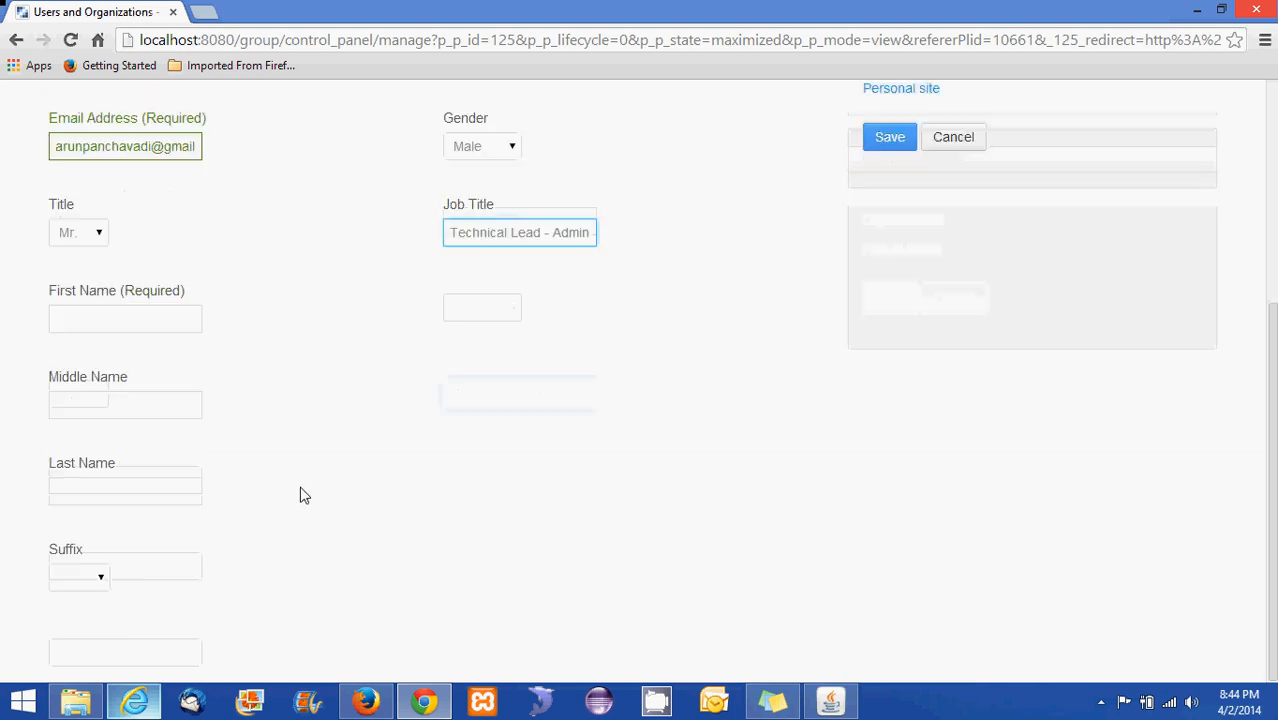
click(88, 316)
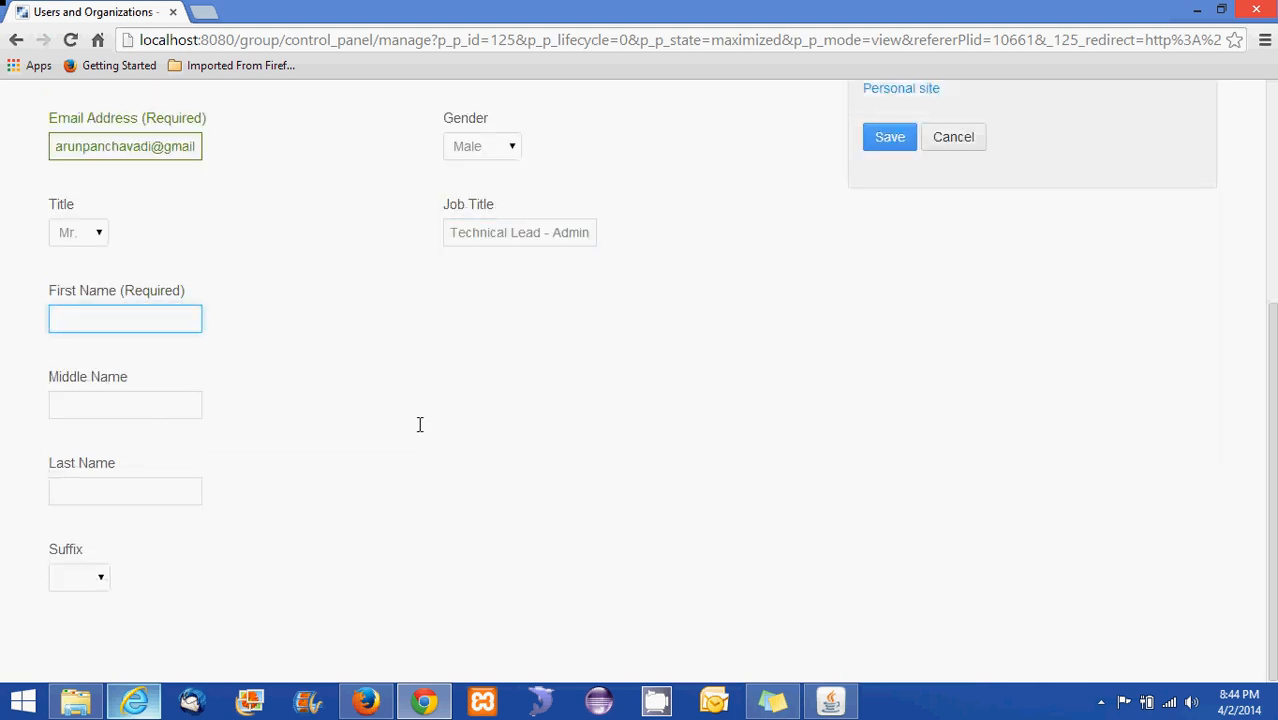
scroll(160, 330, up, 3)
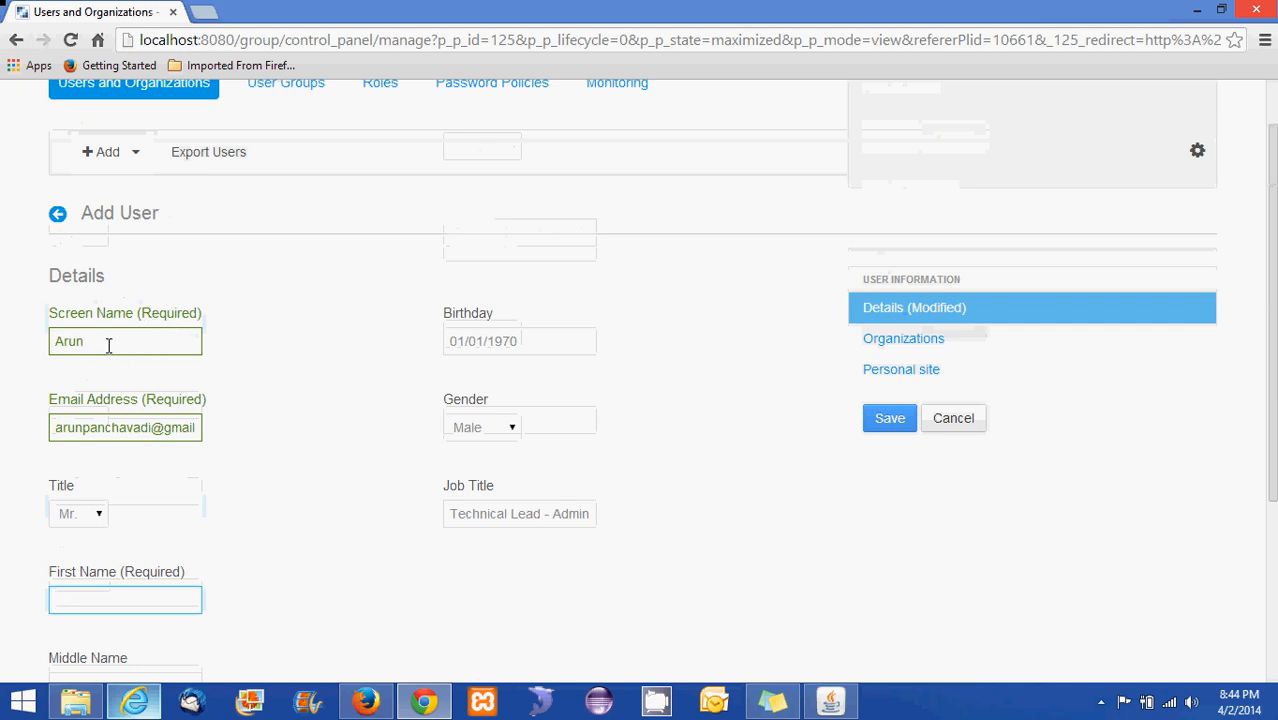
scroll(100, 397, down, 1)
scroll(100, 397, down, 2)
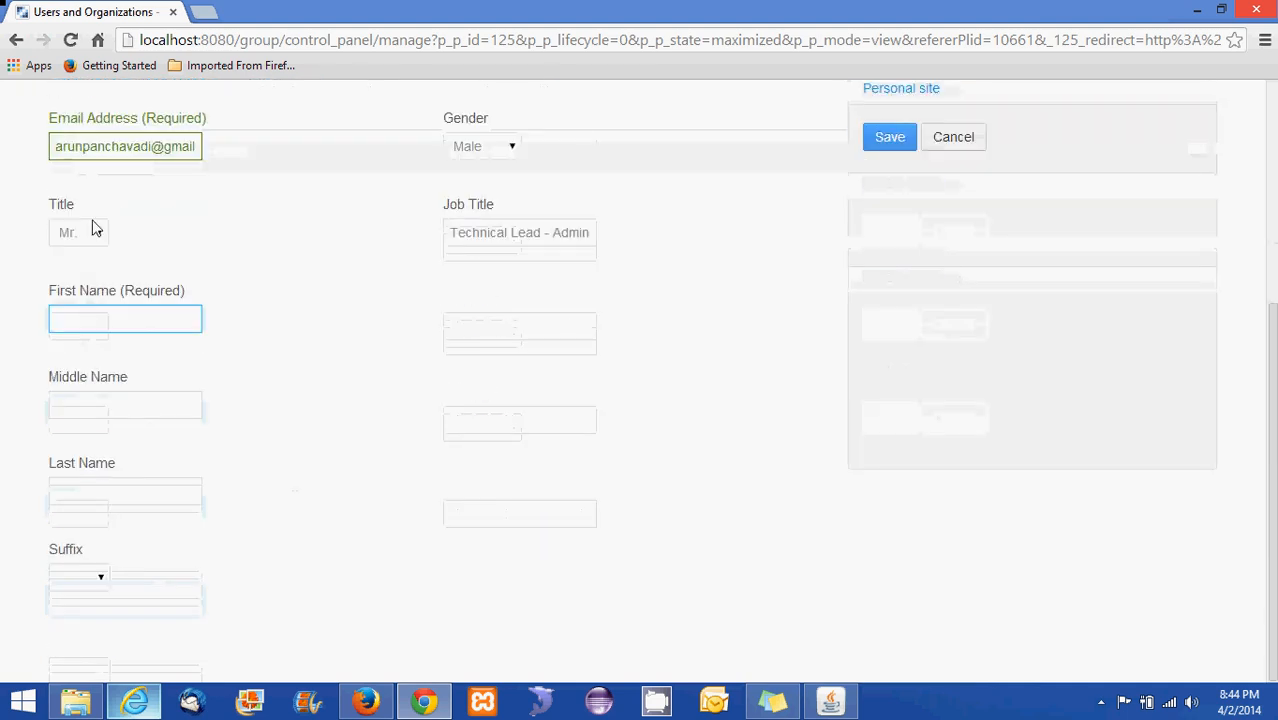
scroll(124, 250, up, 4)
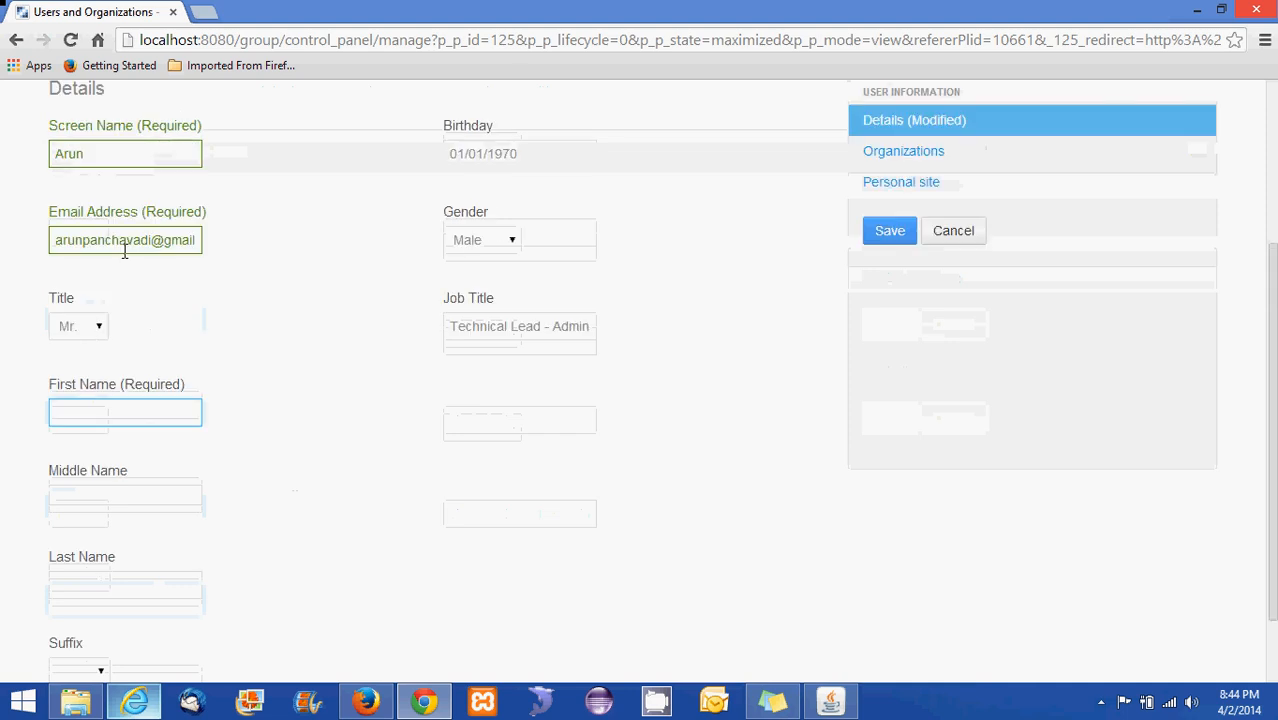
drag(100, 410, 31, 410)
key(BackSpace)
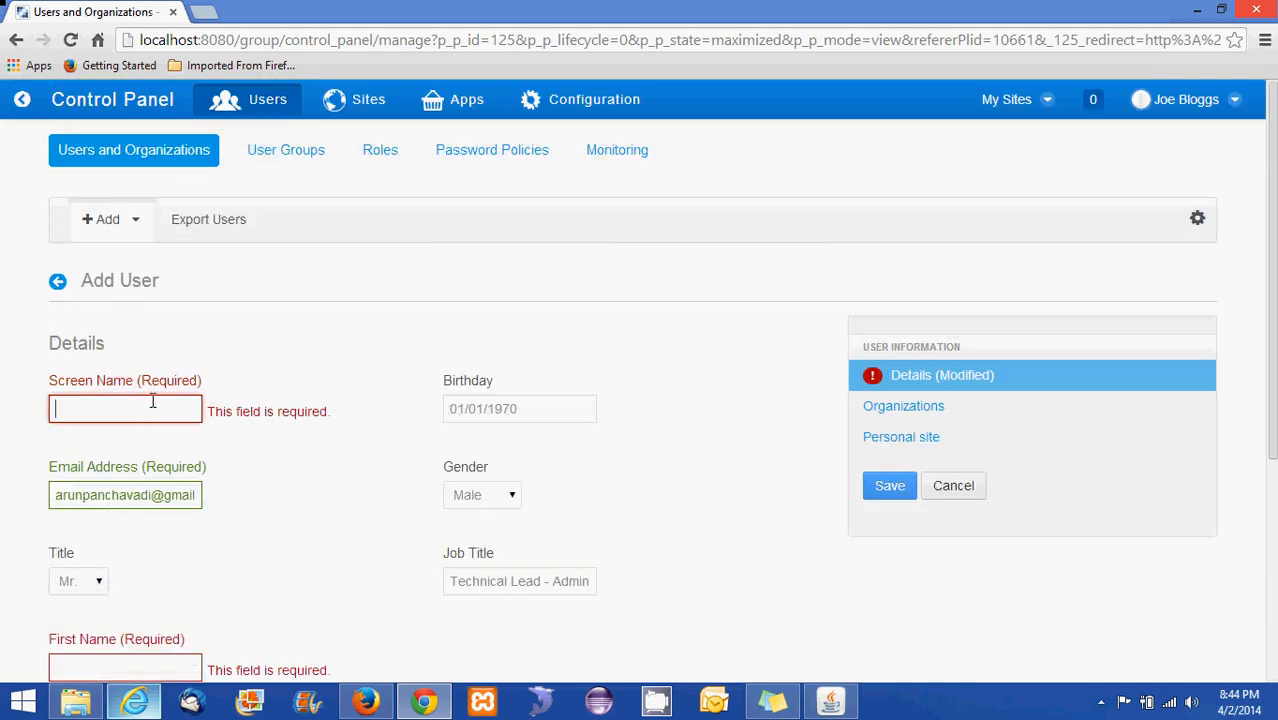
text(Arun)
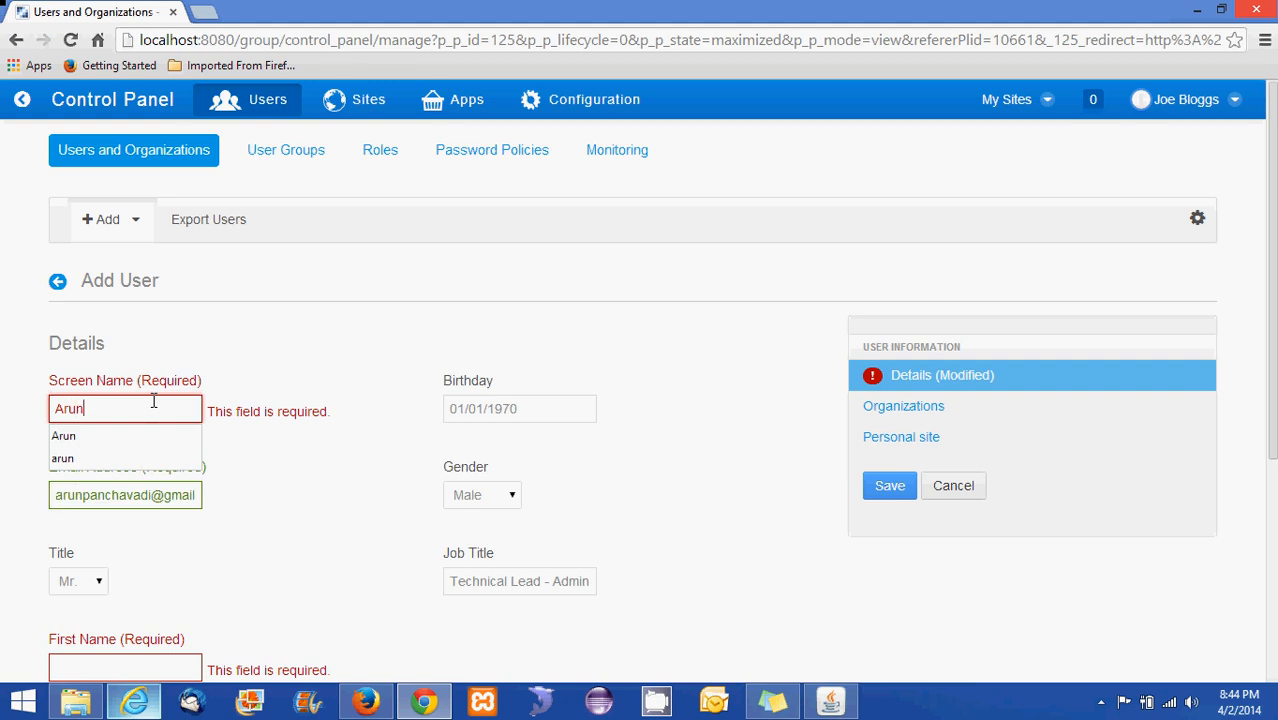
click(290, 470)
Enter the user's first name, middle initials and last name
scroll(331, 523, down, 3)
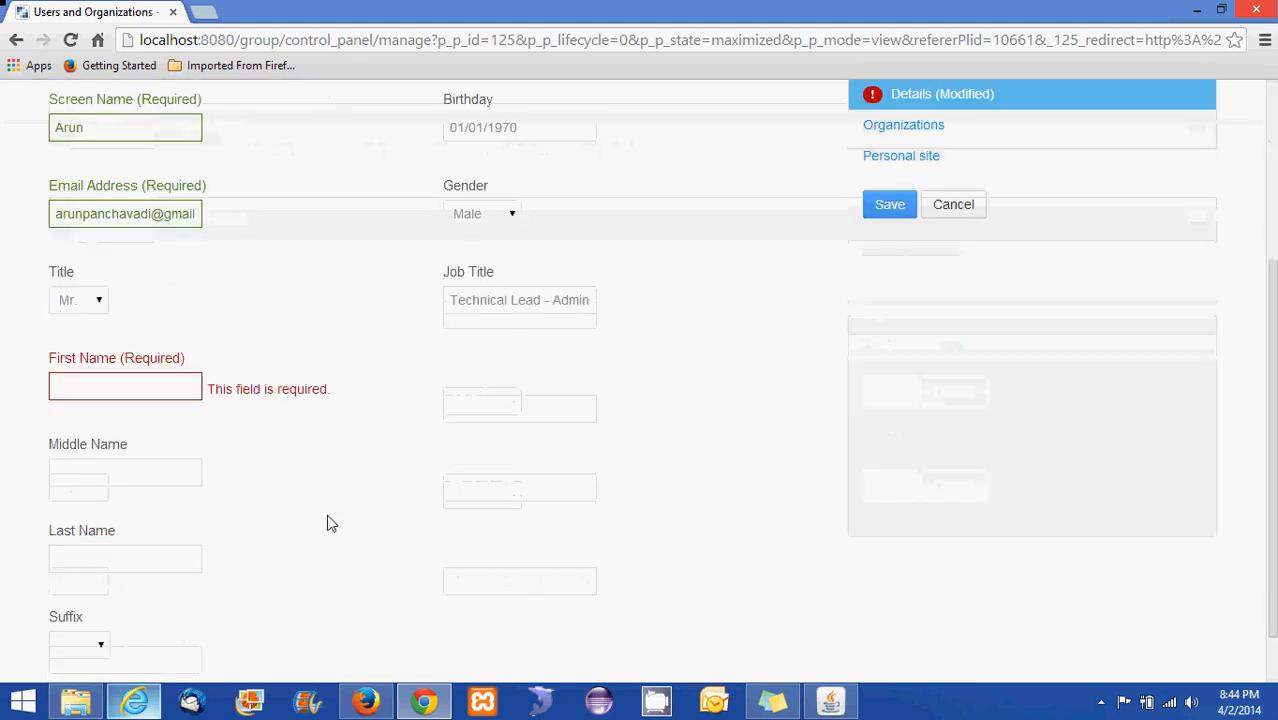
click(168, 392)
scroll(514, 512, down, 1)
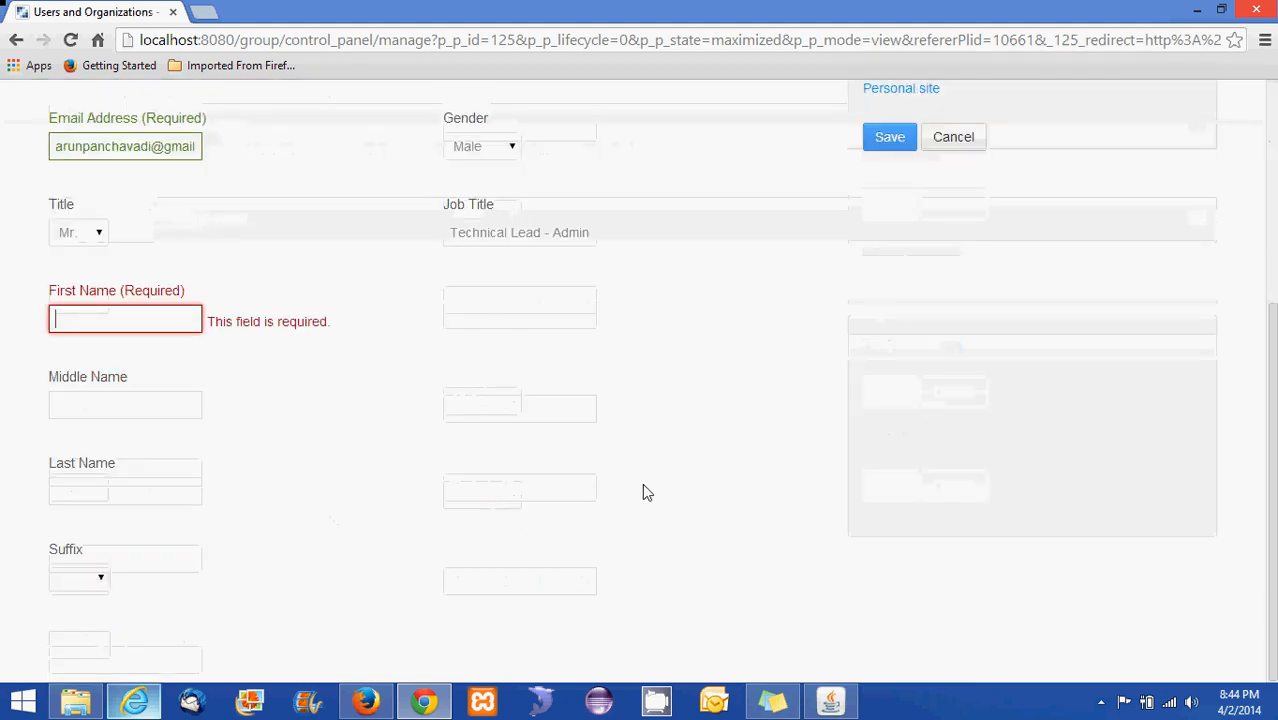
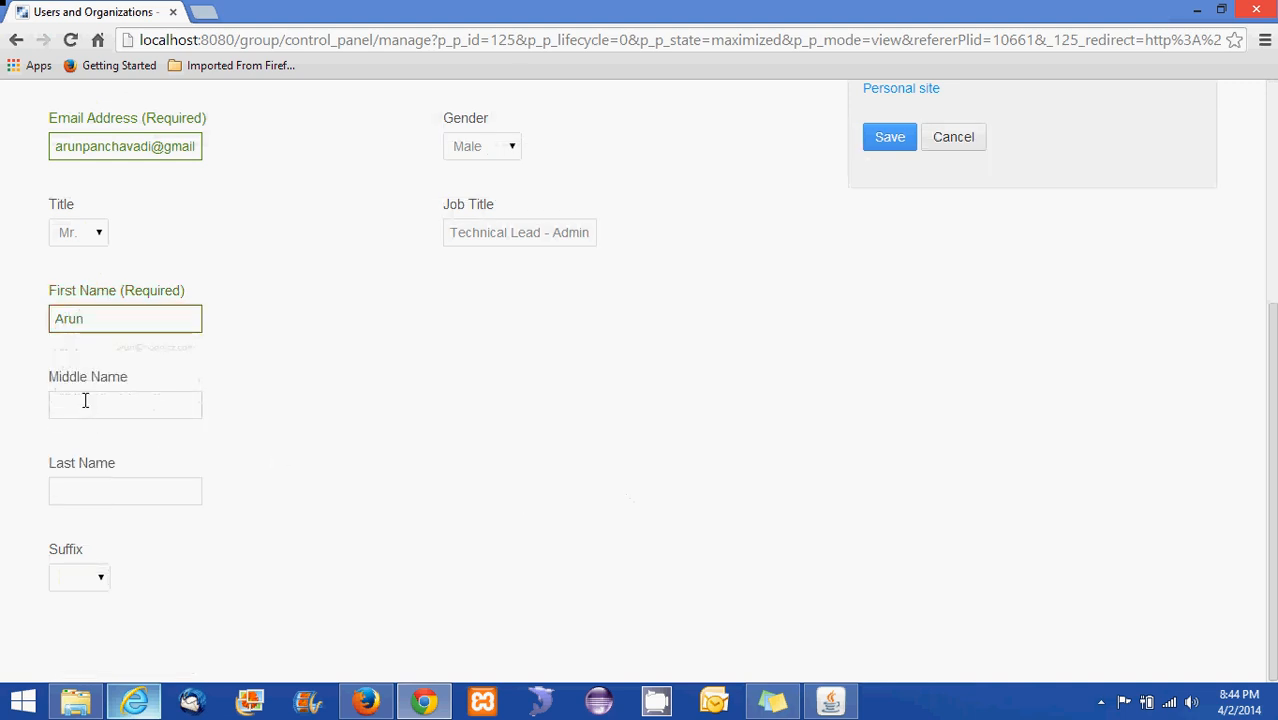
click(85, 400)
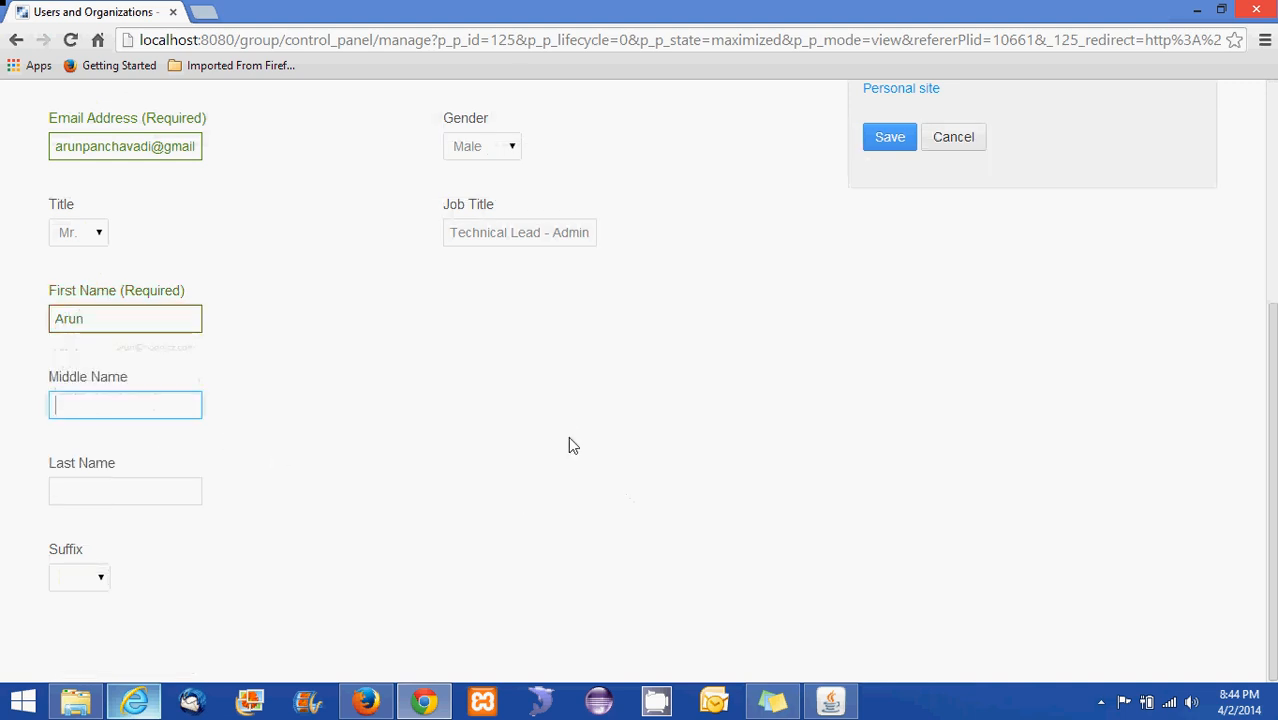
text(R S)
click(540, 450)
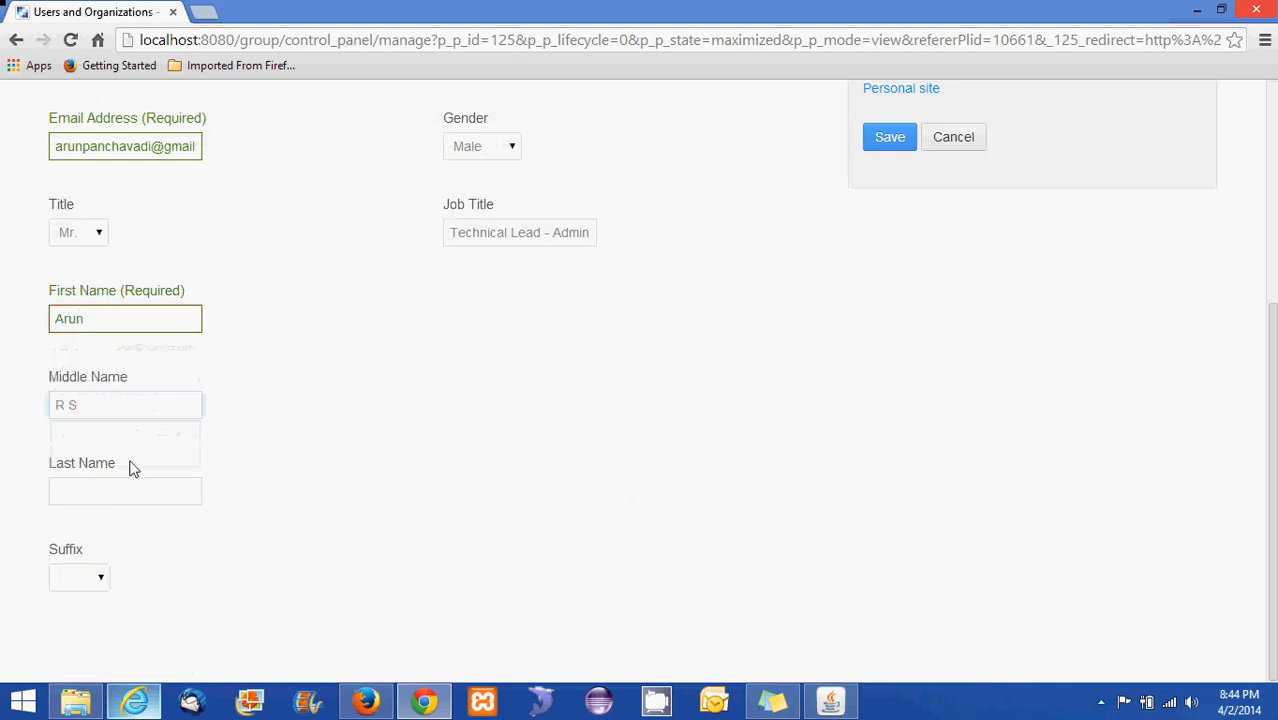
click(106, 490)
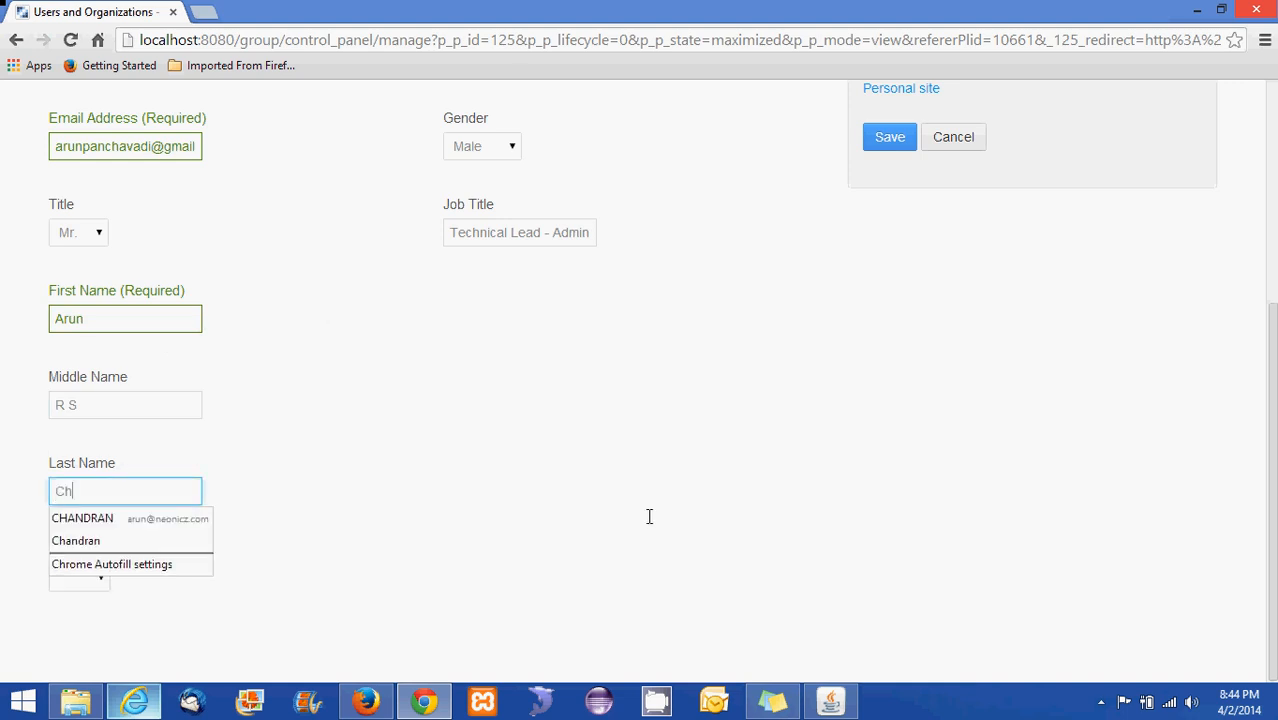
click(722, 513)
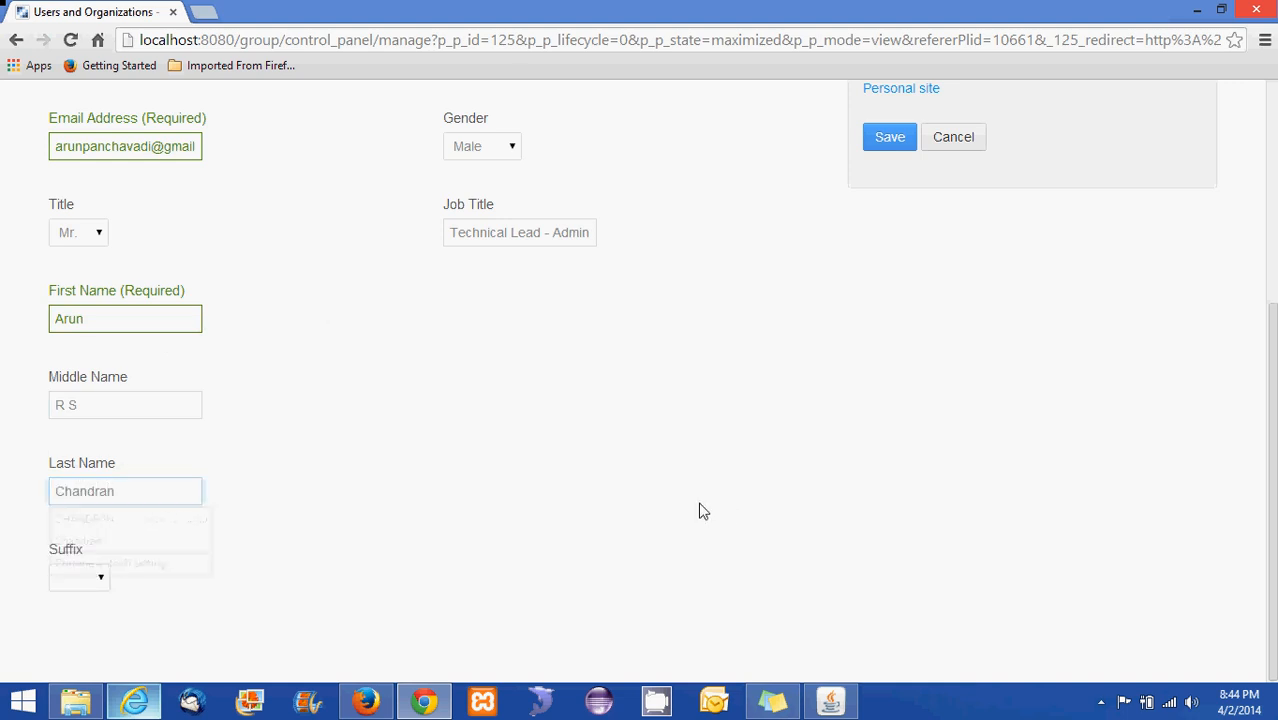
Leave the suffix empty and save the new user
click(87, 579)
click(380, 480)
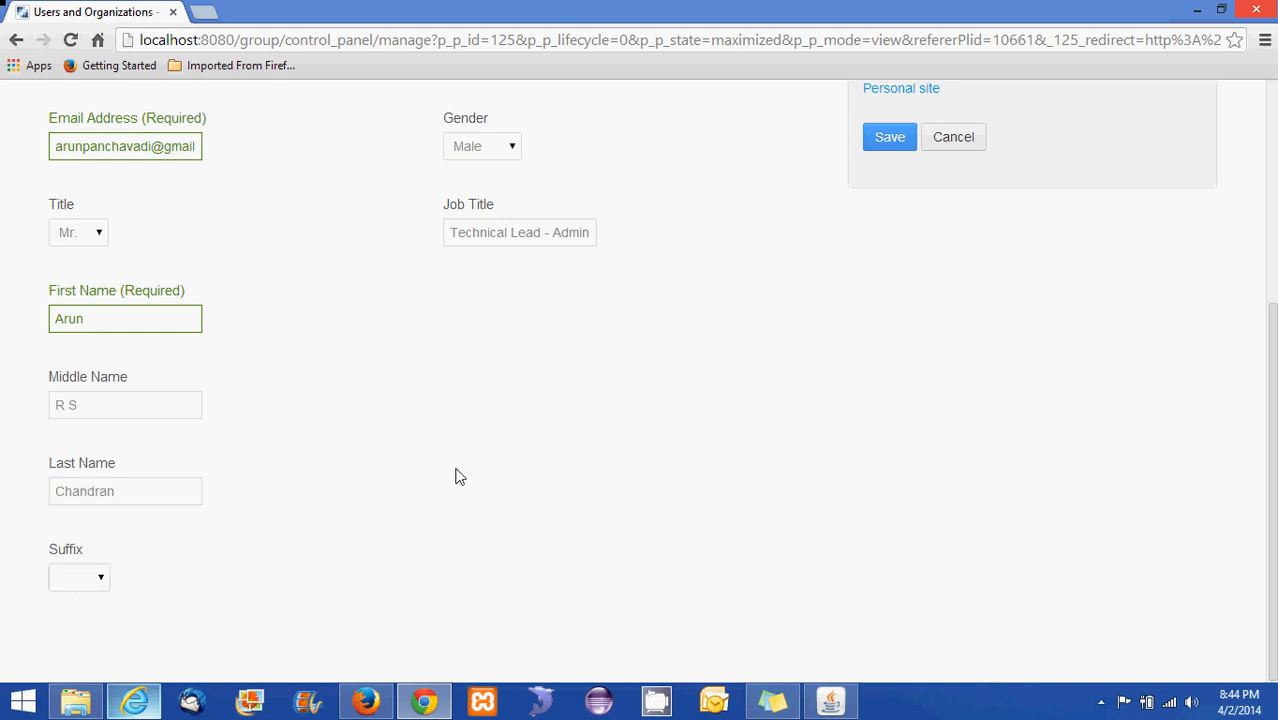
scroll(452, 471, up, 4)
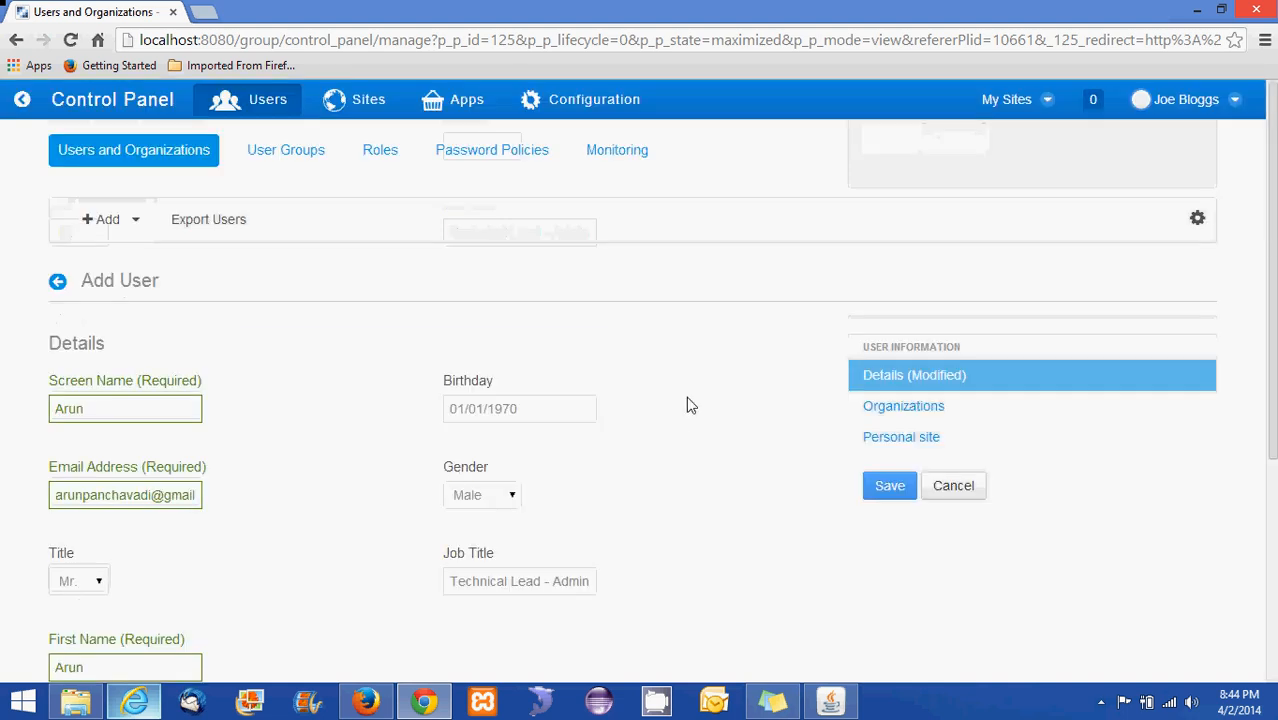
click(885, 488)
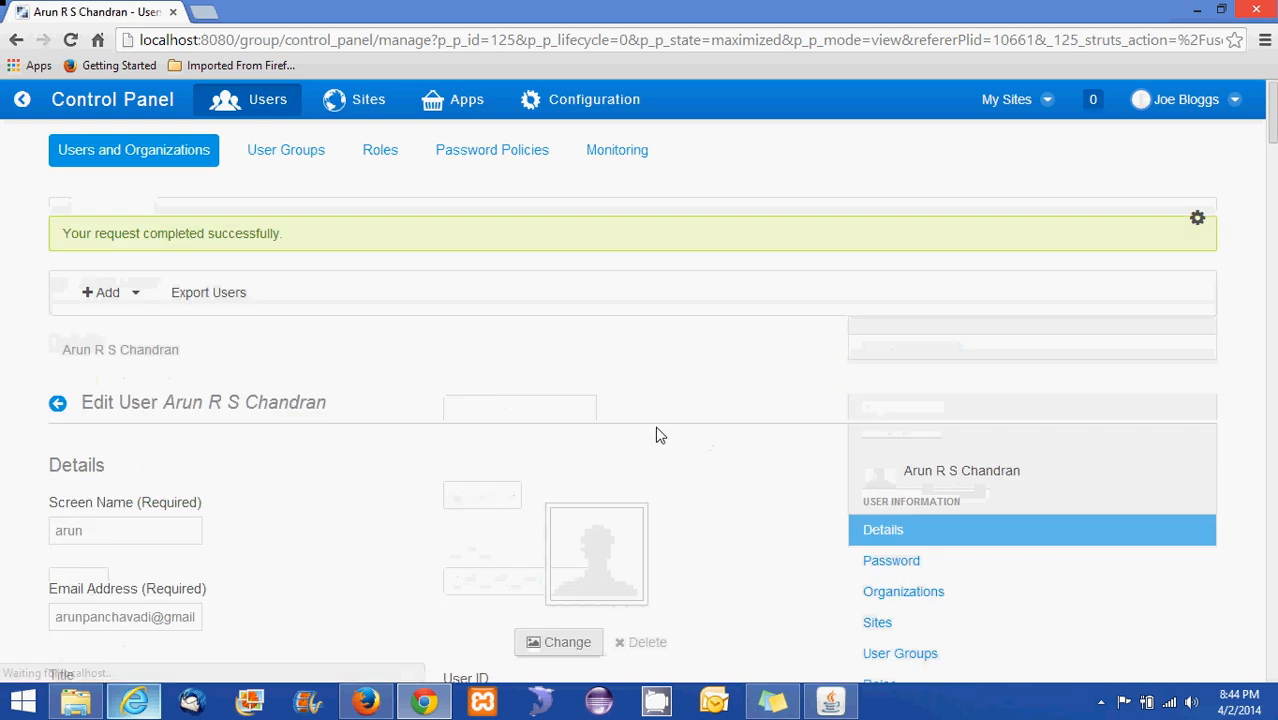
Review the saved Edit User form, then show its Password section
scroll(640, 455, down, 3)
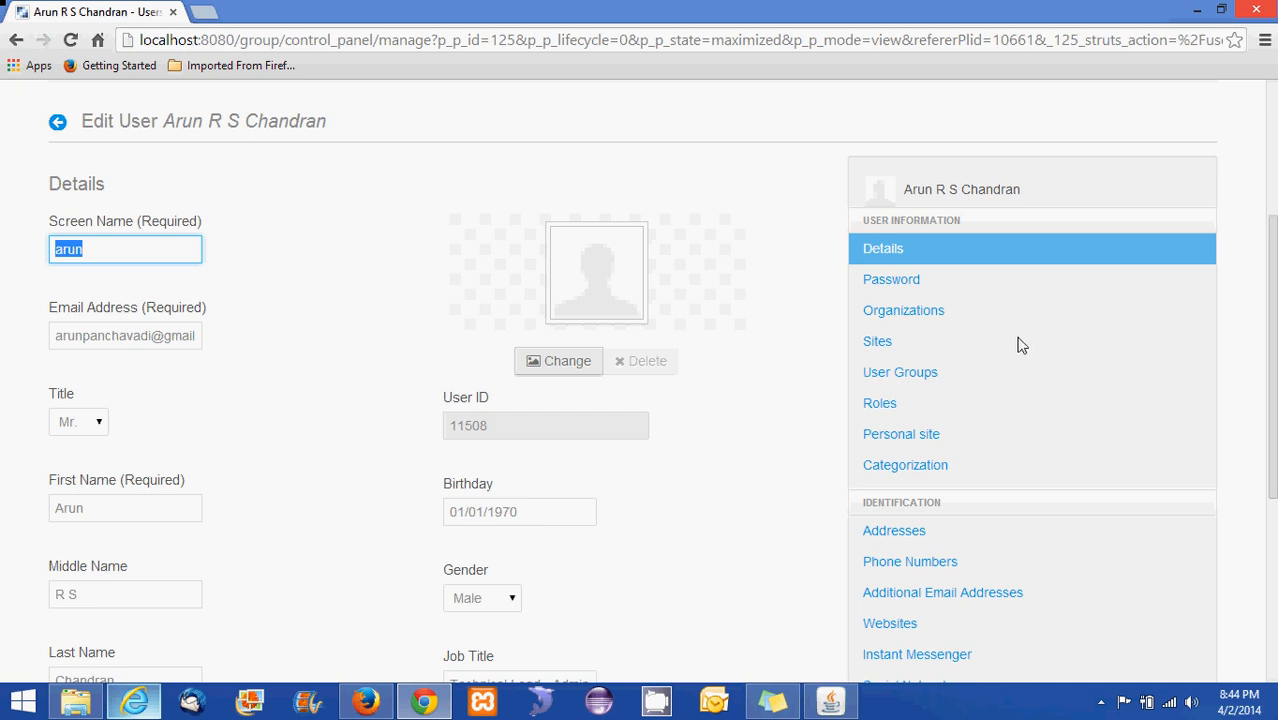
scroll(1006, 300, down, 4)
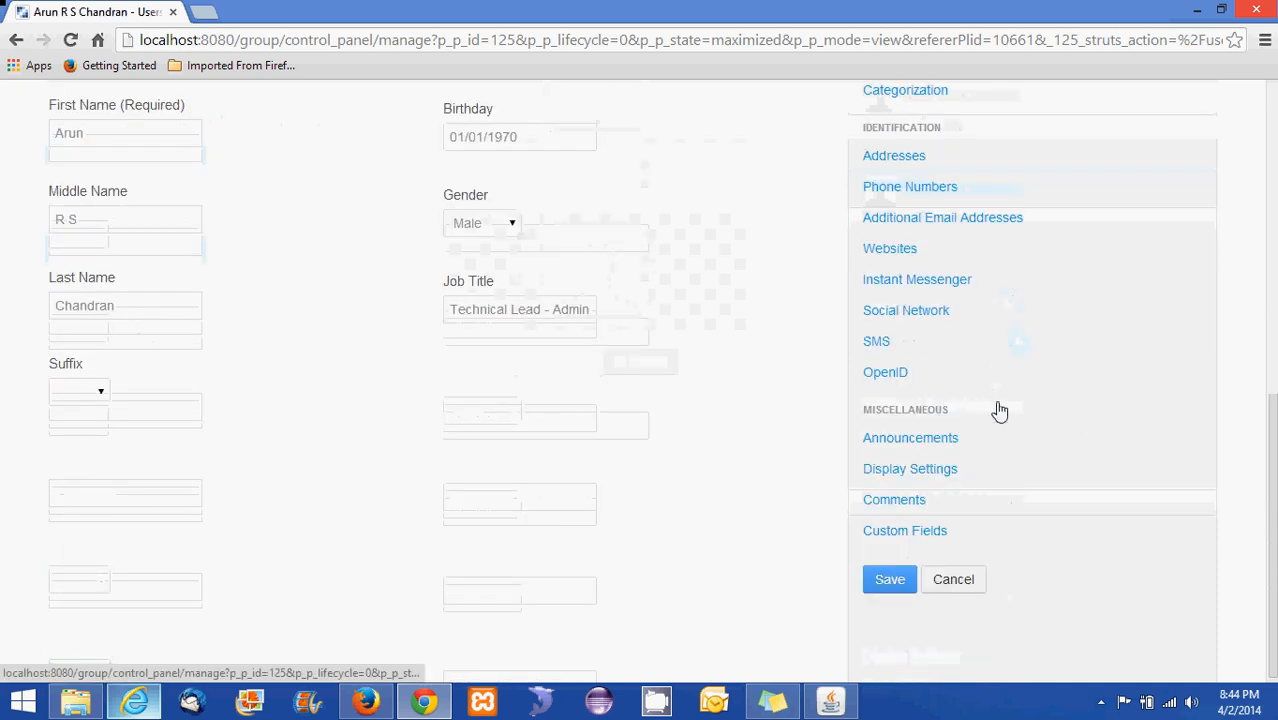
scroll(978, 316, up, 4)
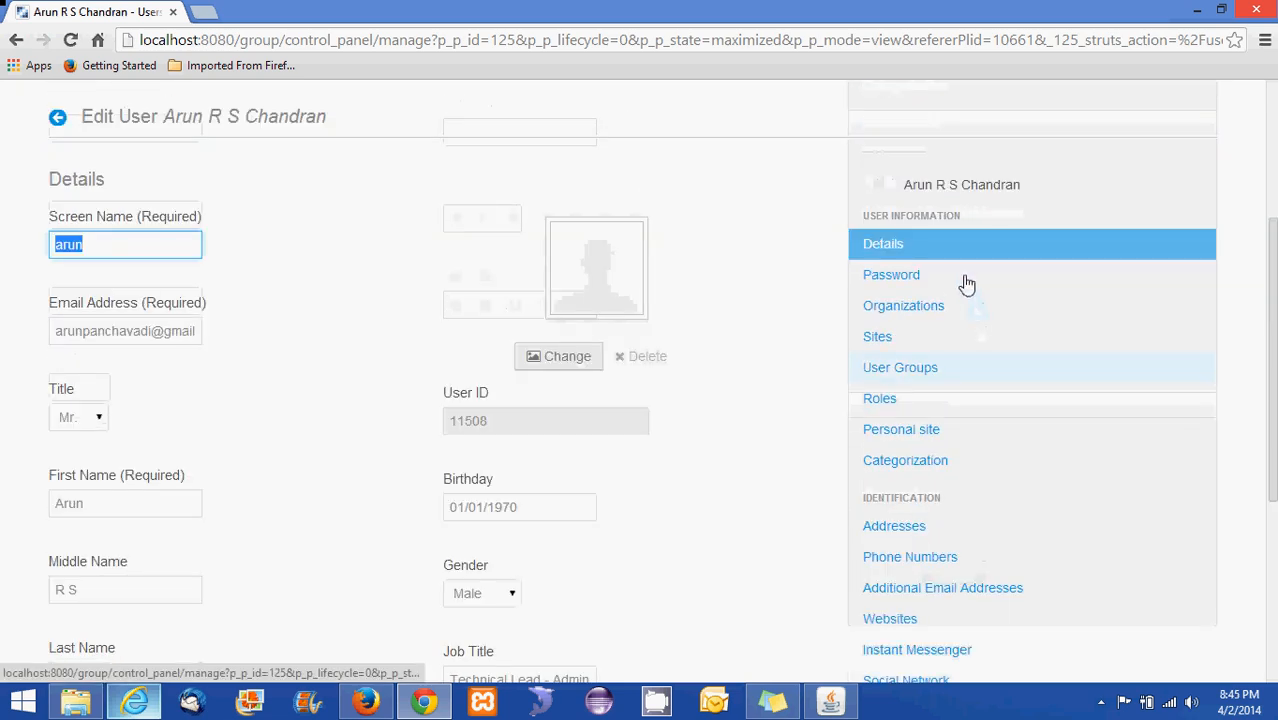
scroll(964, 462, down, 3)
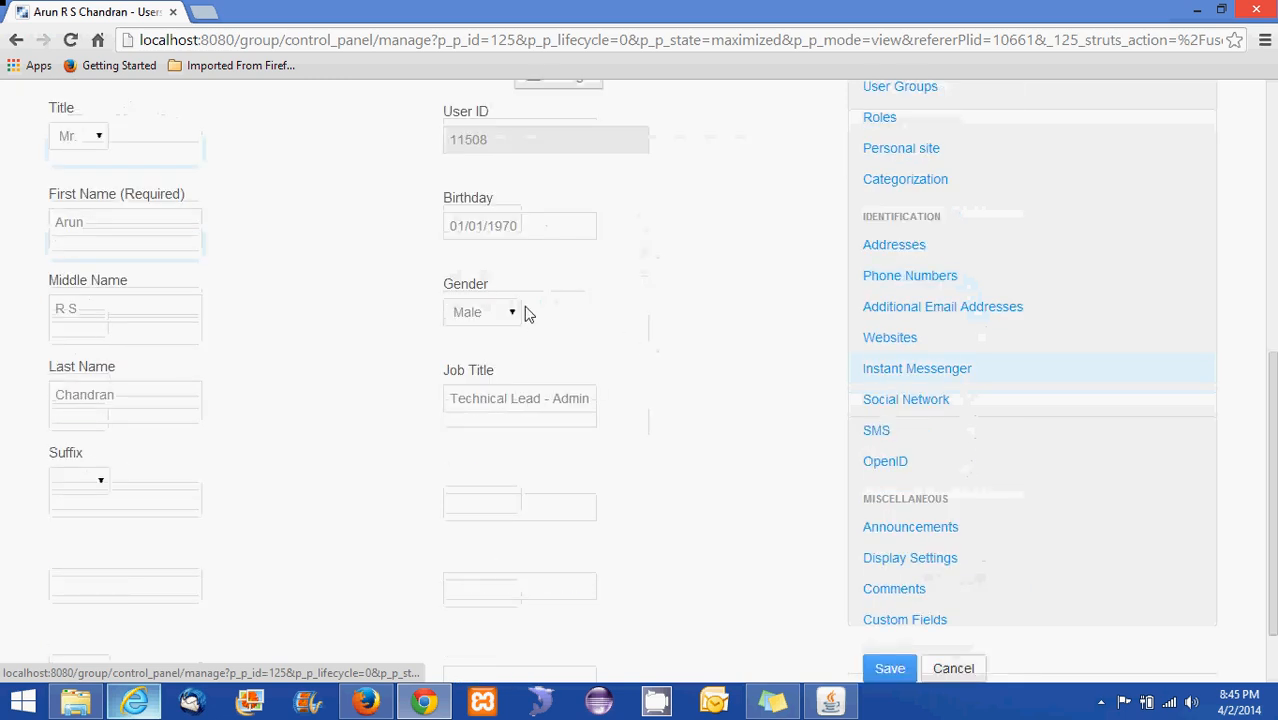
scroll(598, 180, up, 5)
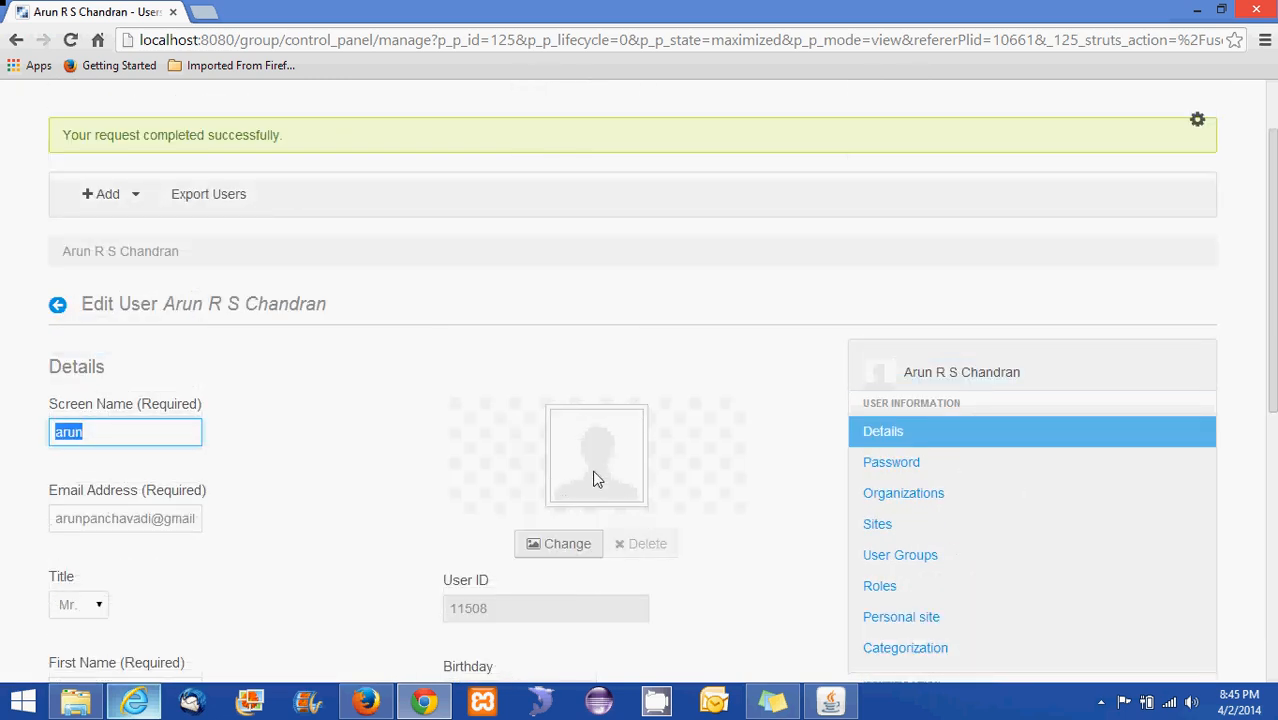
scroll(585, 478, up, 1)
scroll(495, 470, down, 3)
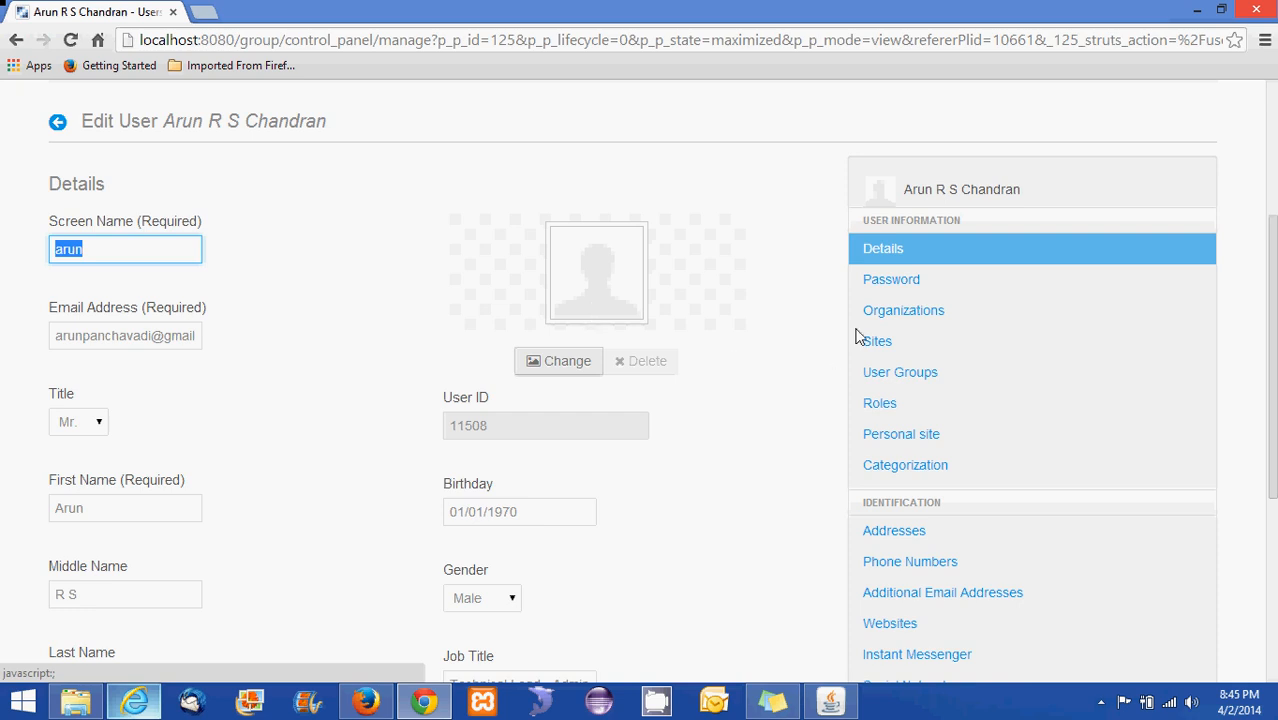
scroll(787, 397, down, 2)
scroll(787, 397, up, 4)
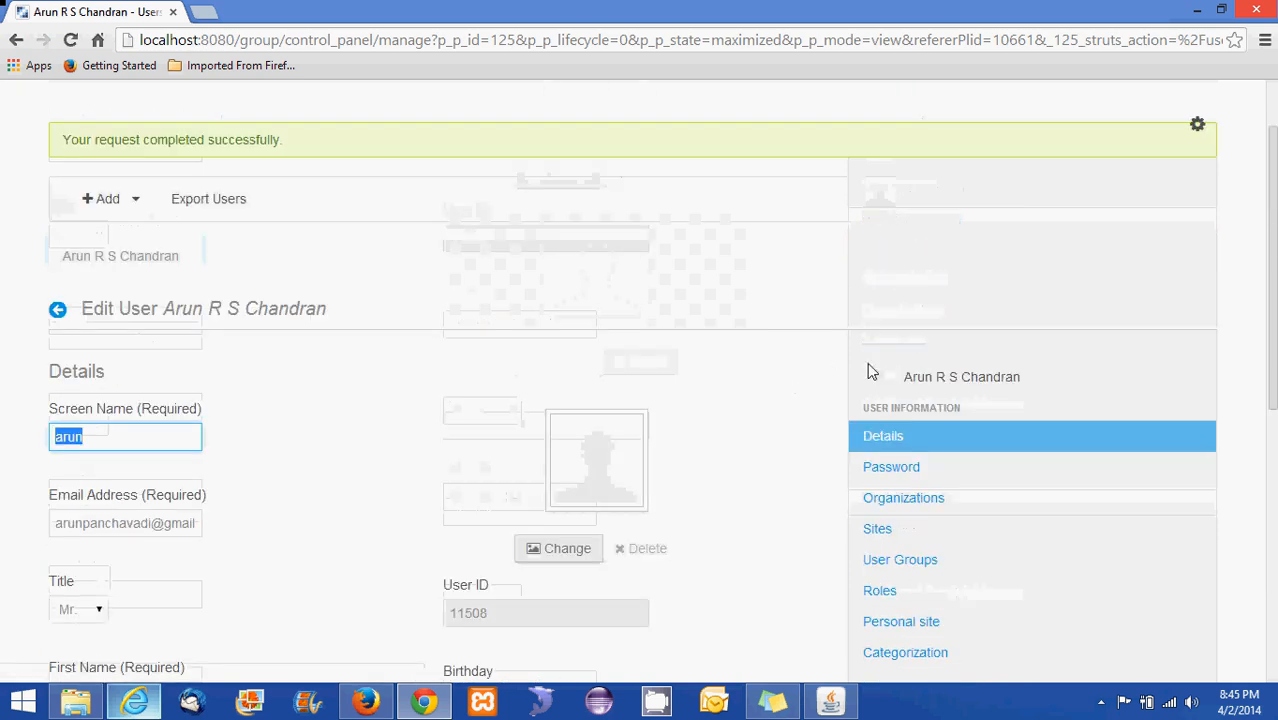
click(903, 468)
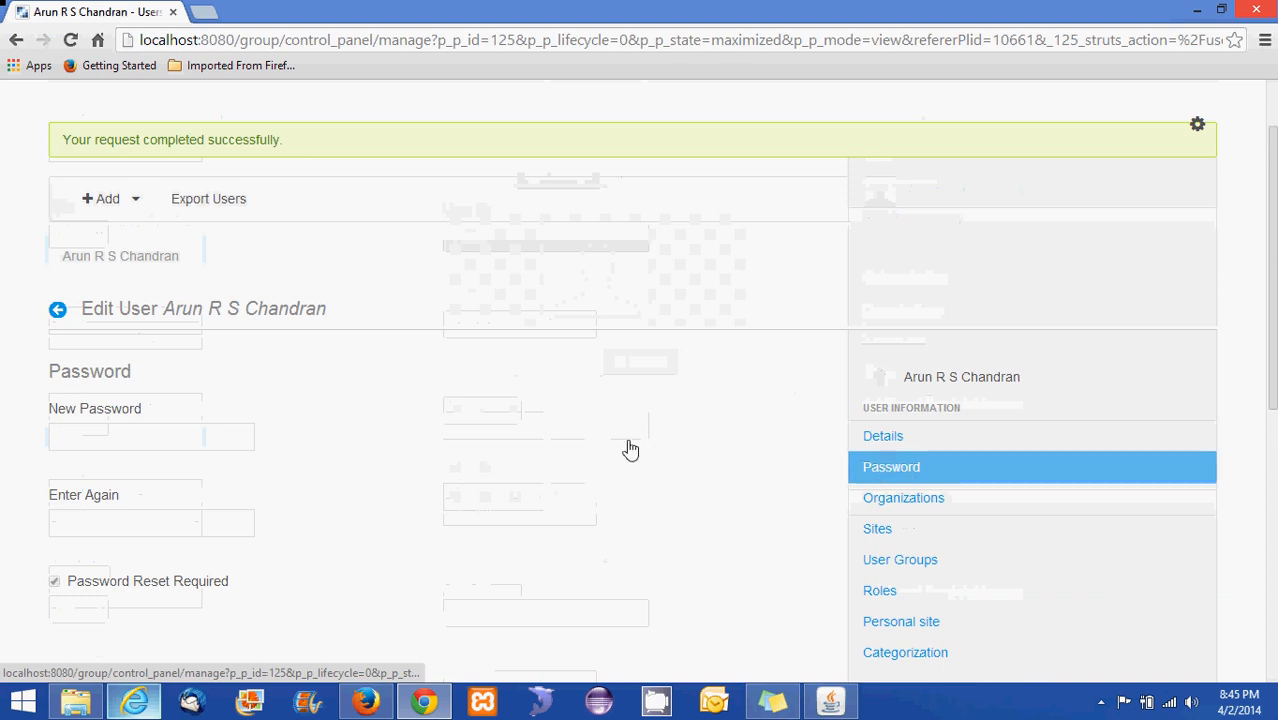
Enter and confirm the Technical Lead - Admin user's password, save, and return to Users and Organizations
scroll(627, 448, down, 2)
click(200, 251)
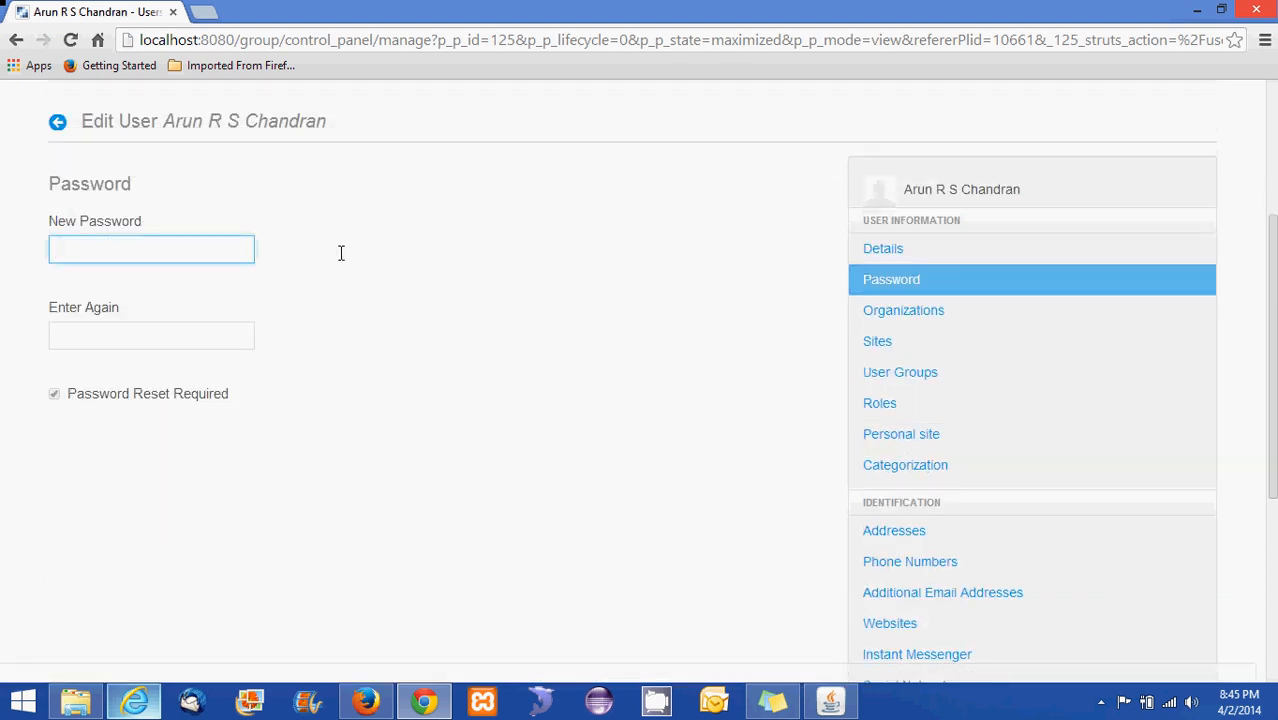
text(••••••••)
click(176, 343)
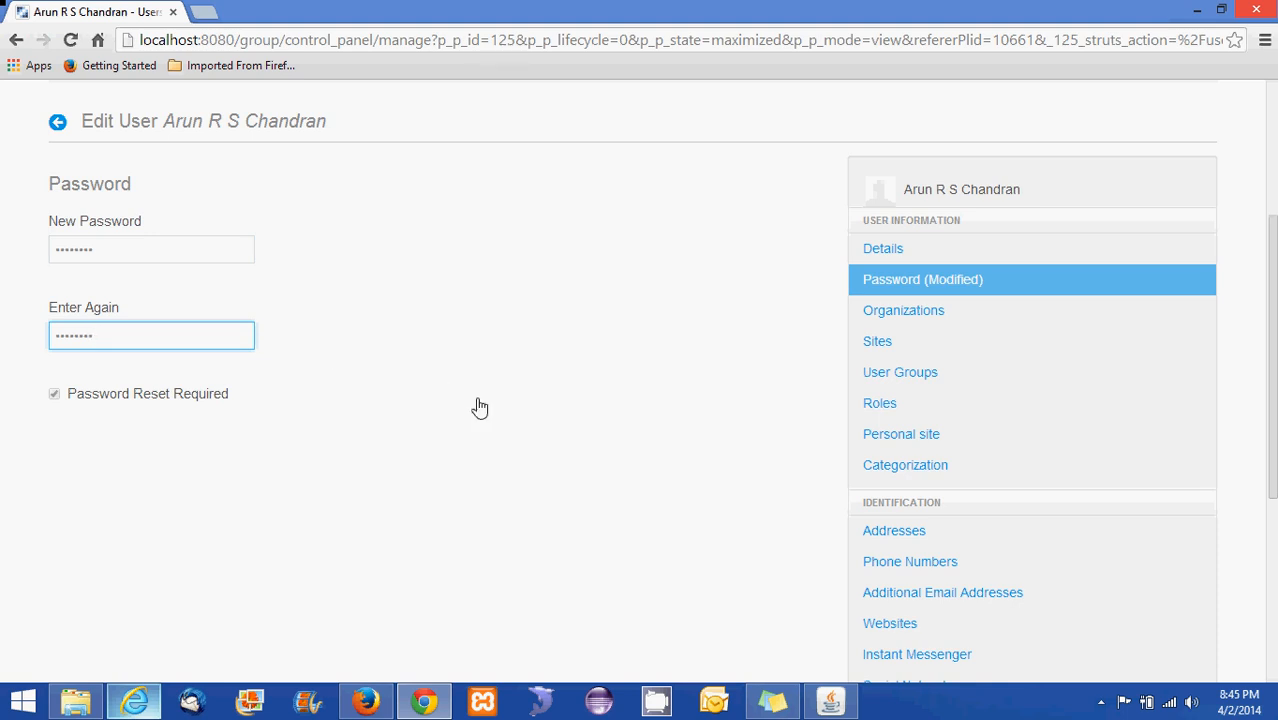
scroll(474, 405, down, 5)
click(893, 585)
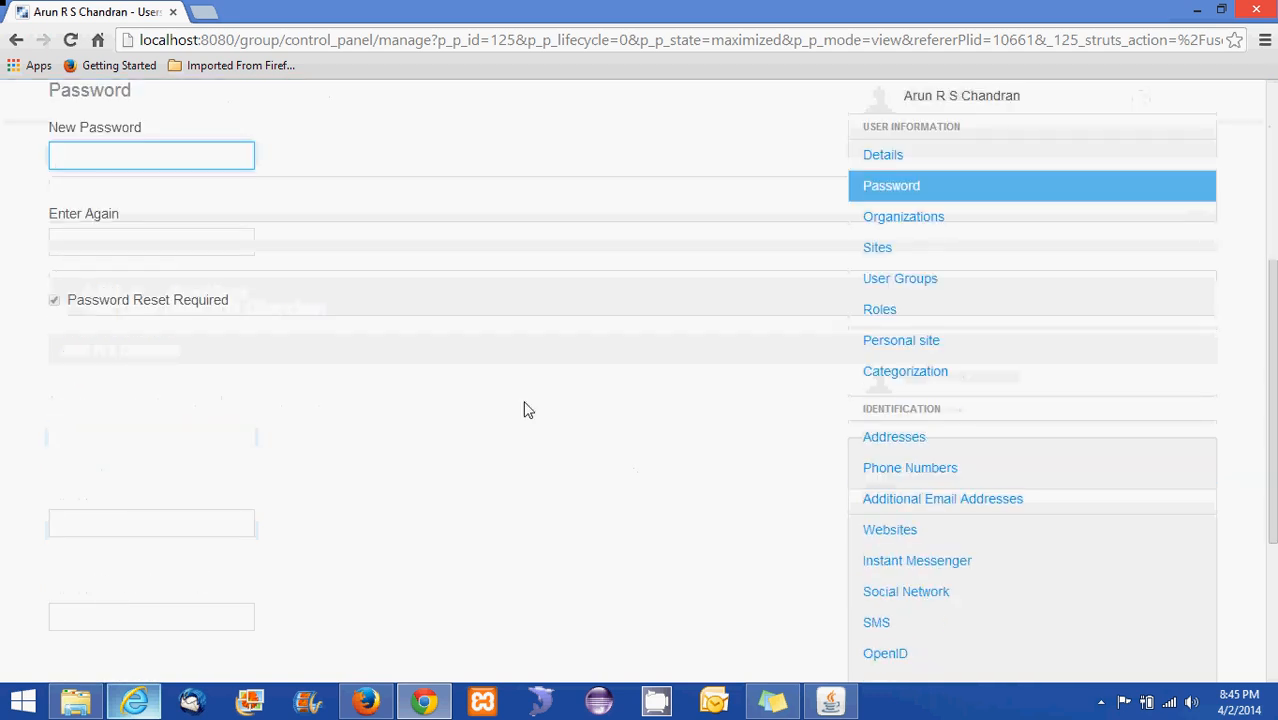
click(160, 158)
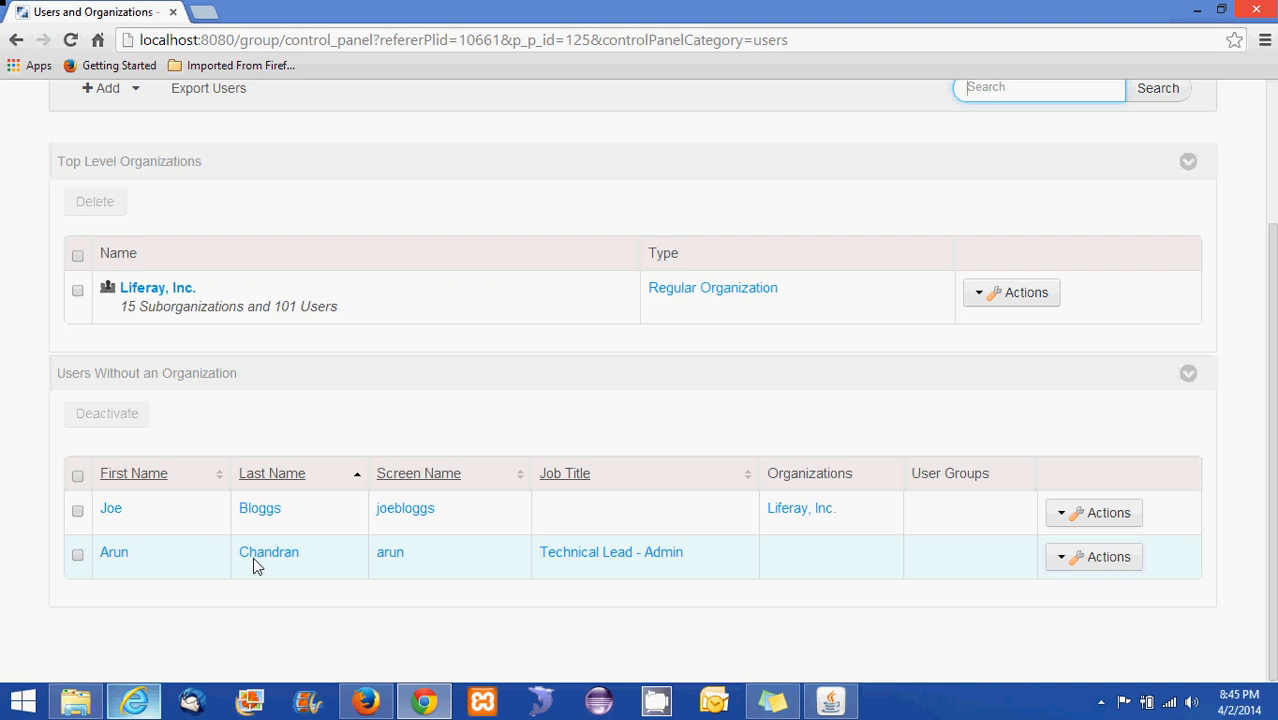
Open the Technical Lead - Admin user's Edit User page from the users-without-organization list
click(1078, 561)
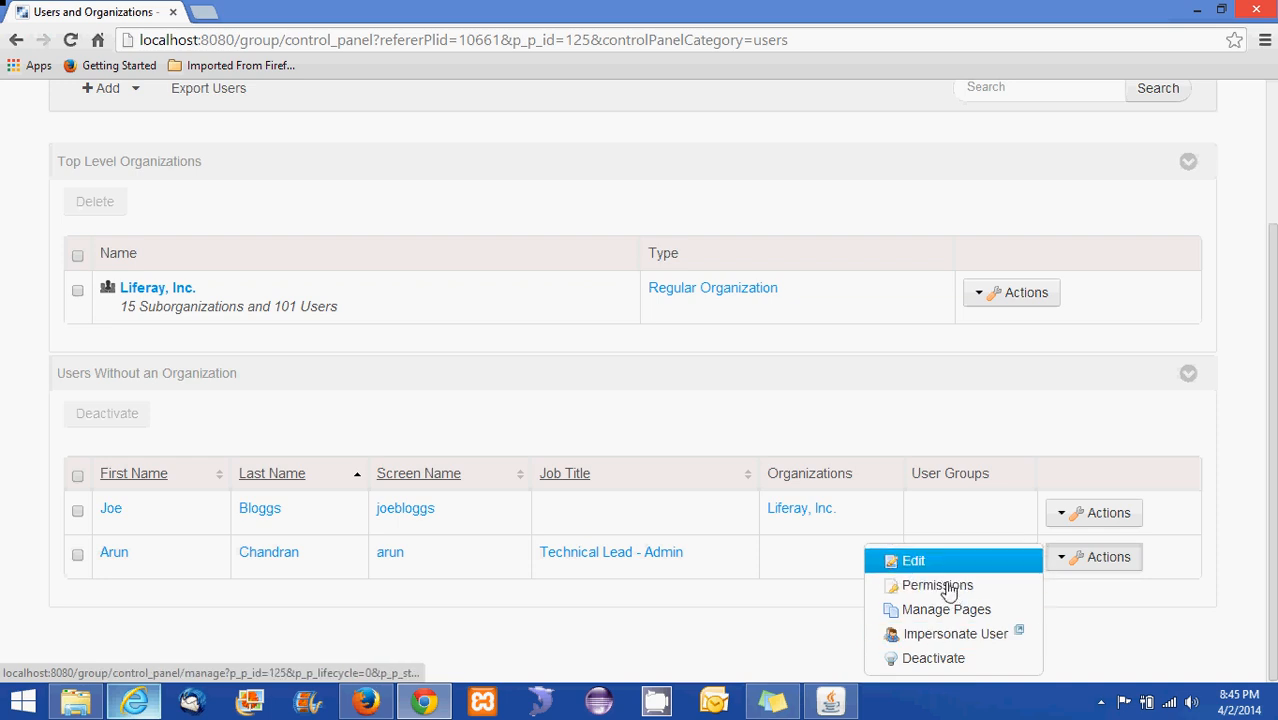
click(112, 558)
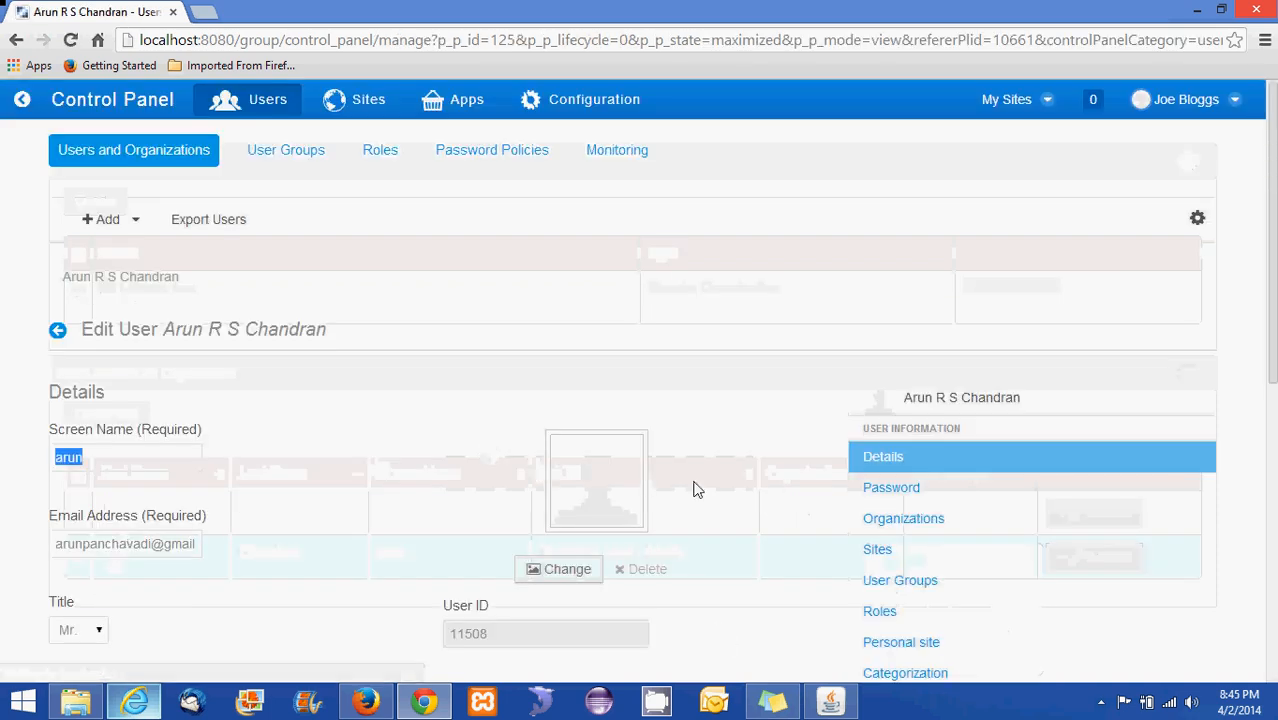
Scroll through the Edit User form, then bring up the Firefox Welcome page
scroll(884, 490, down, 4)
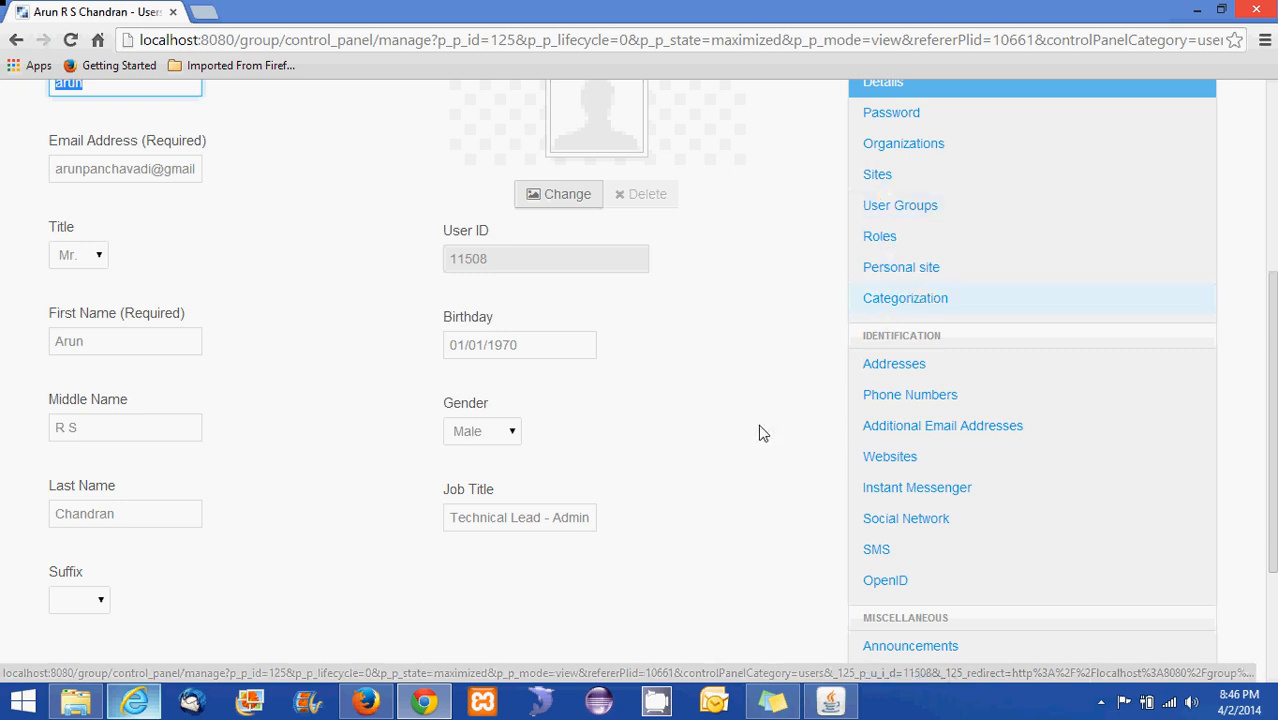
scroll(759, 431, up, 4)
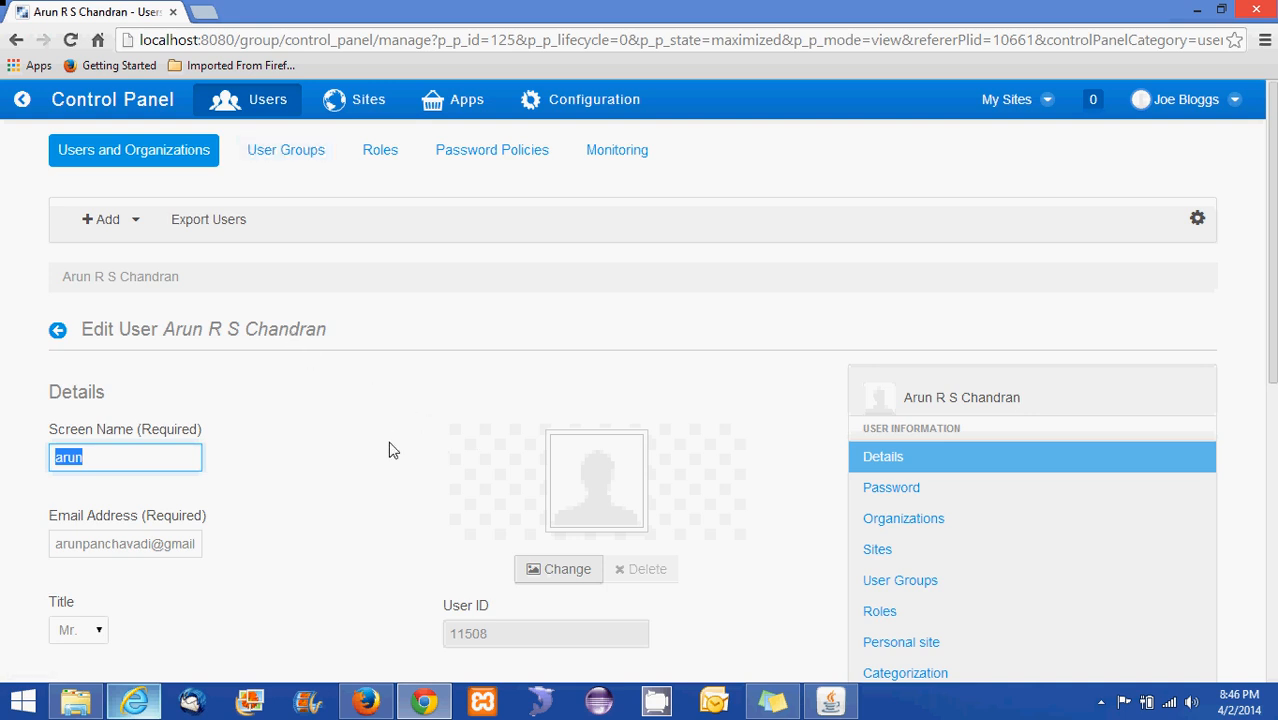
click(377, 700)
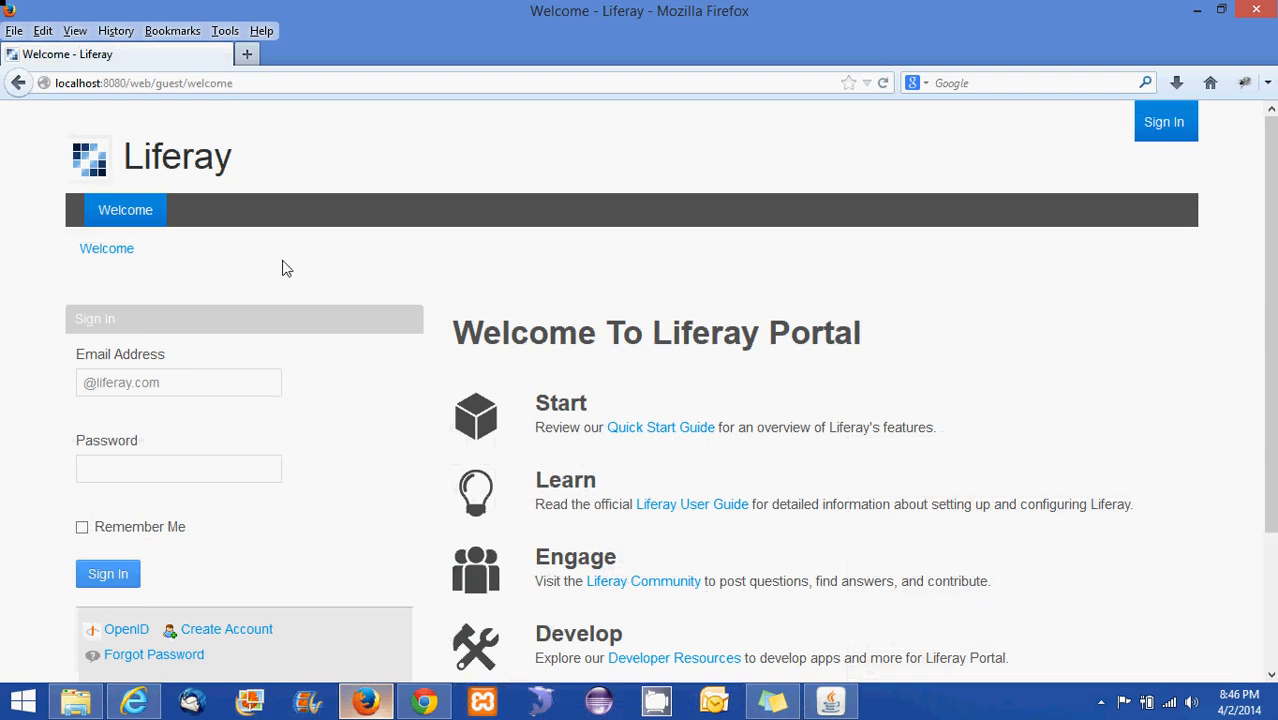
On the Firefox Welcome page, sign in with the new user's e-mail address and password
key(alt+Tab)
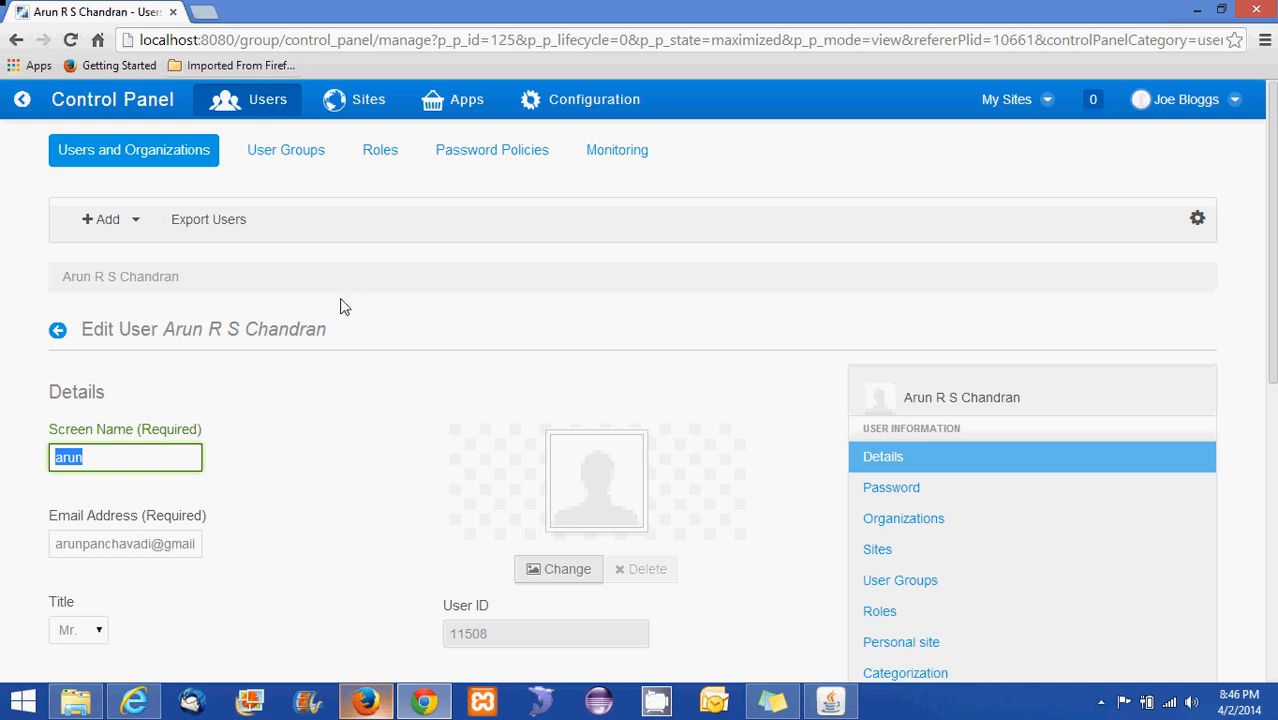
key(alt+Tab)
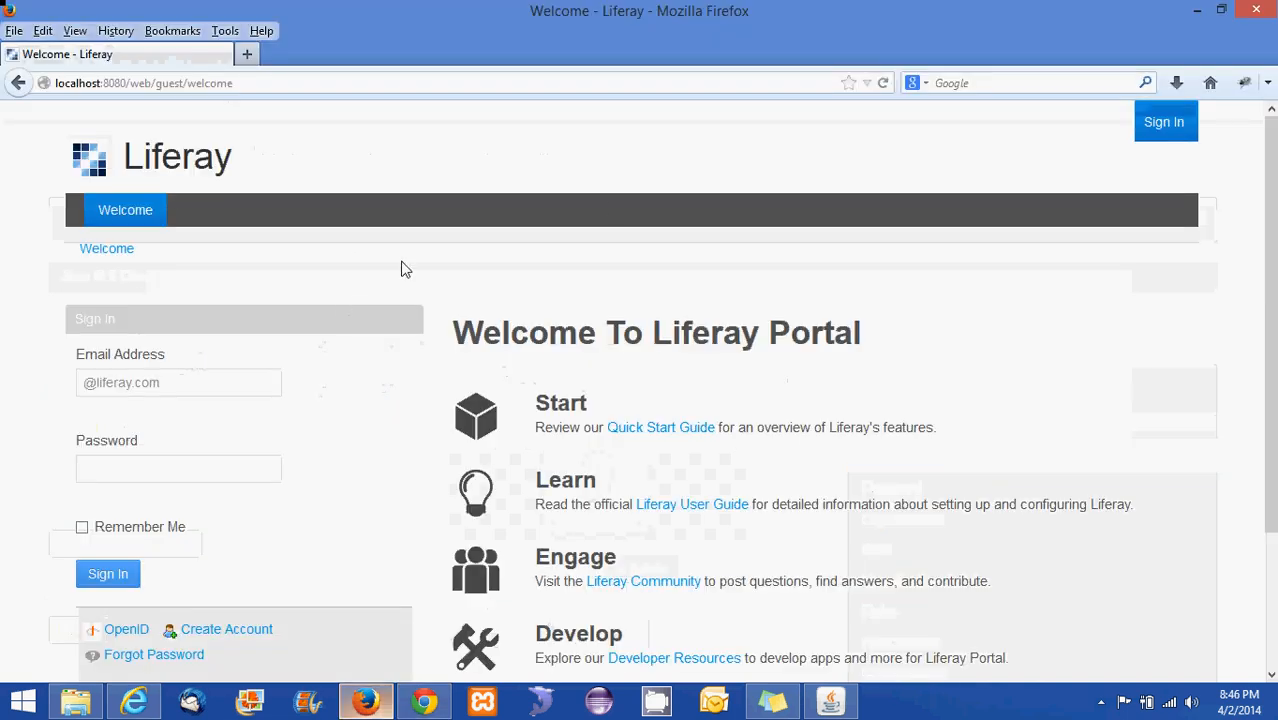
click(1155, 143)
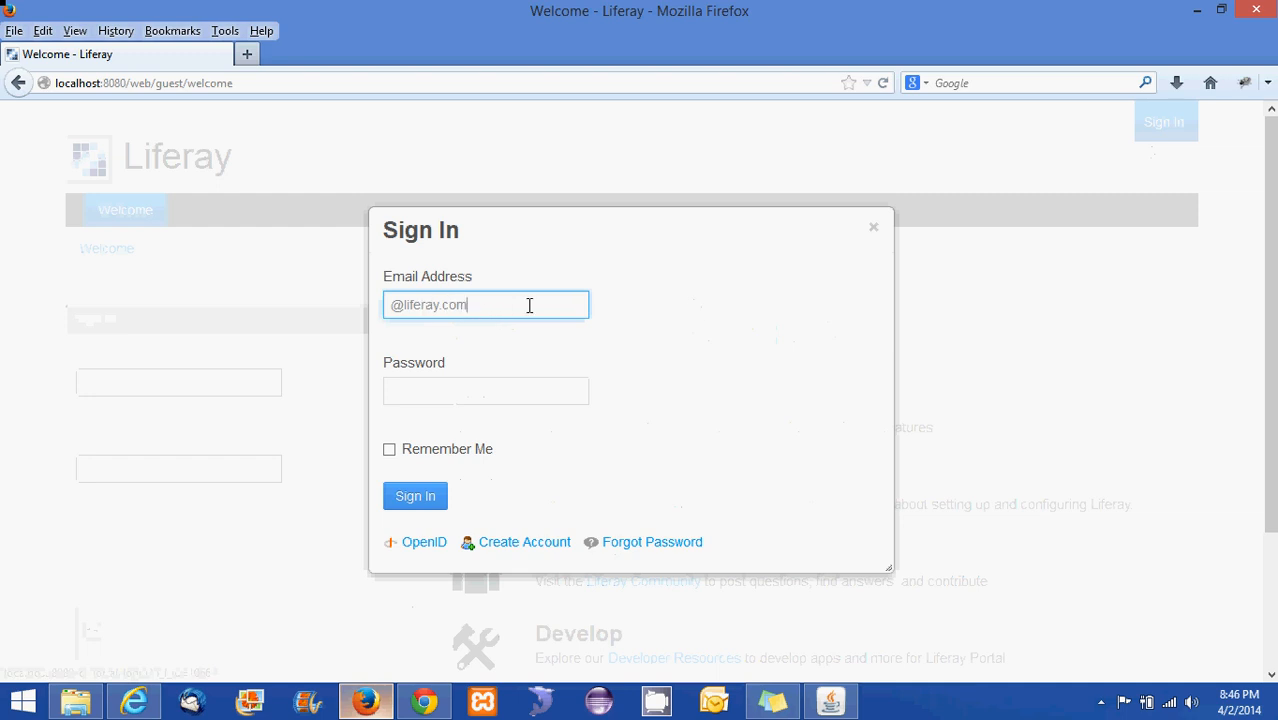
key(BackSpace)
key(BackSpace)
key(BackSpace)
key(BackSpace)
key(BackSpace)
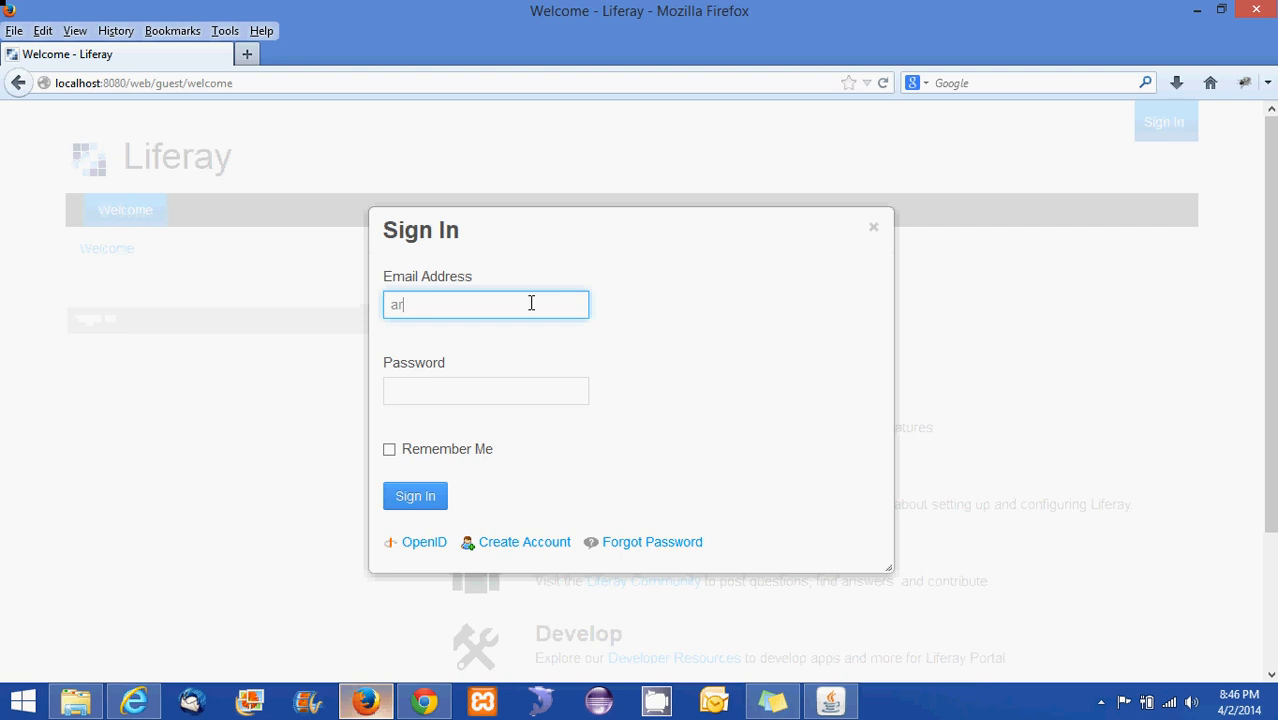
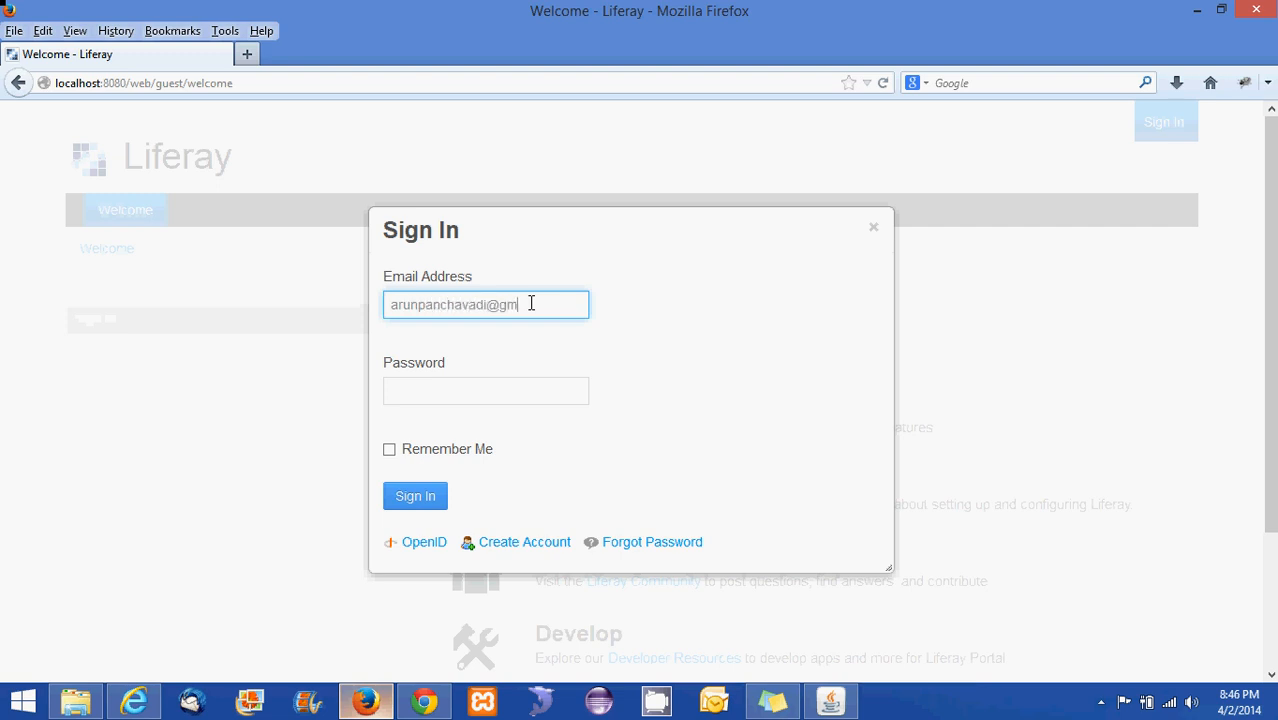
click(517, 400)
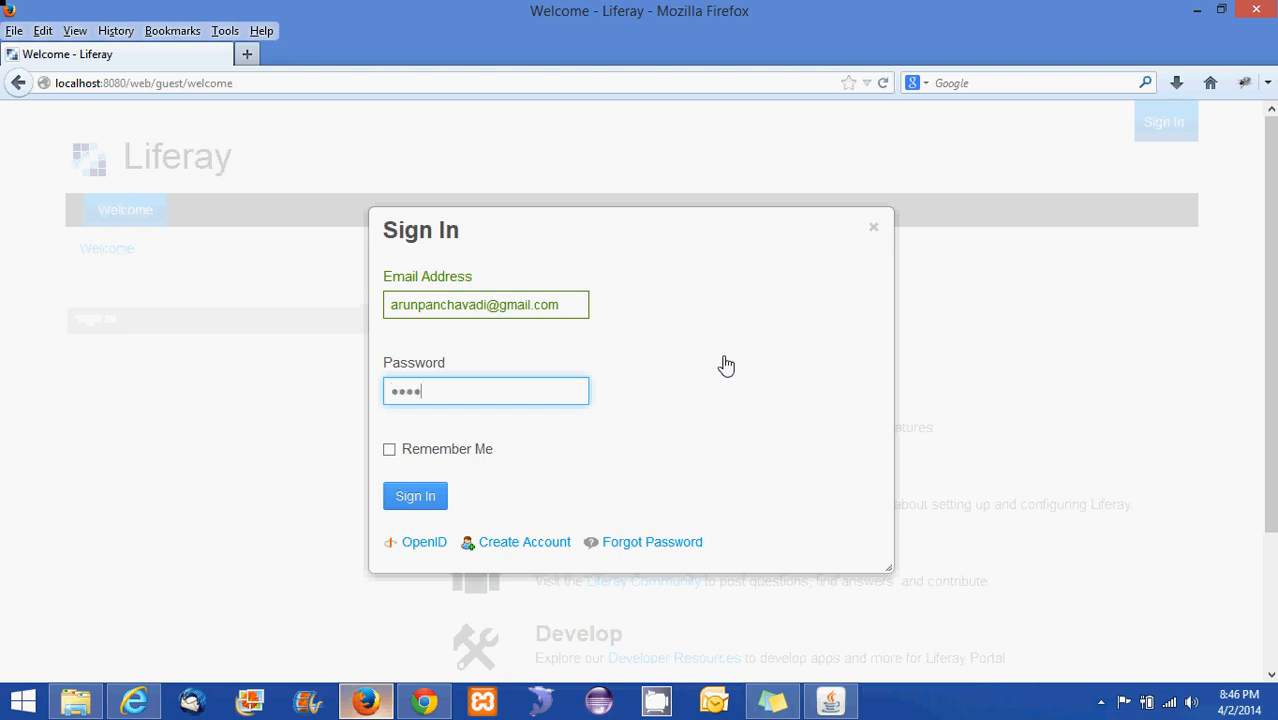
click(418, 500)
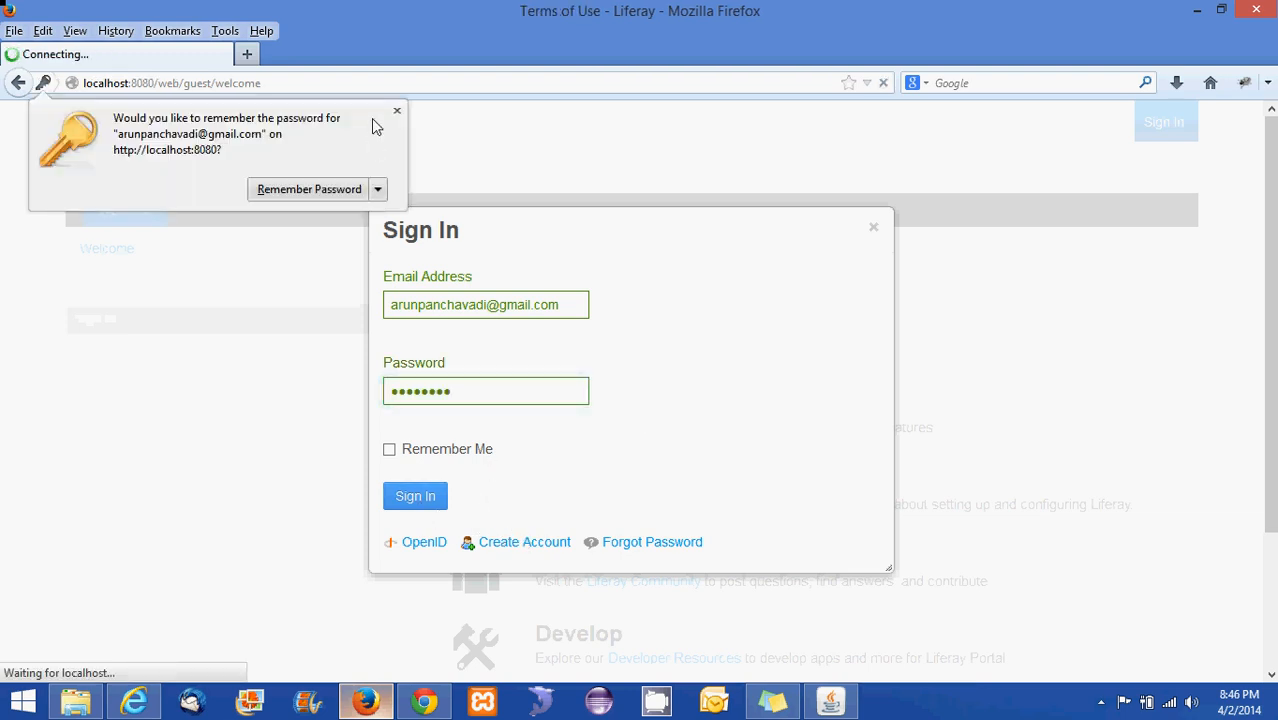
Dismiss Firefox's save-password offer and agree to the Terms of Use
click(398, 116)
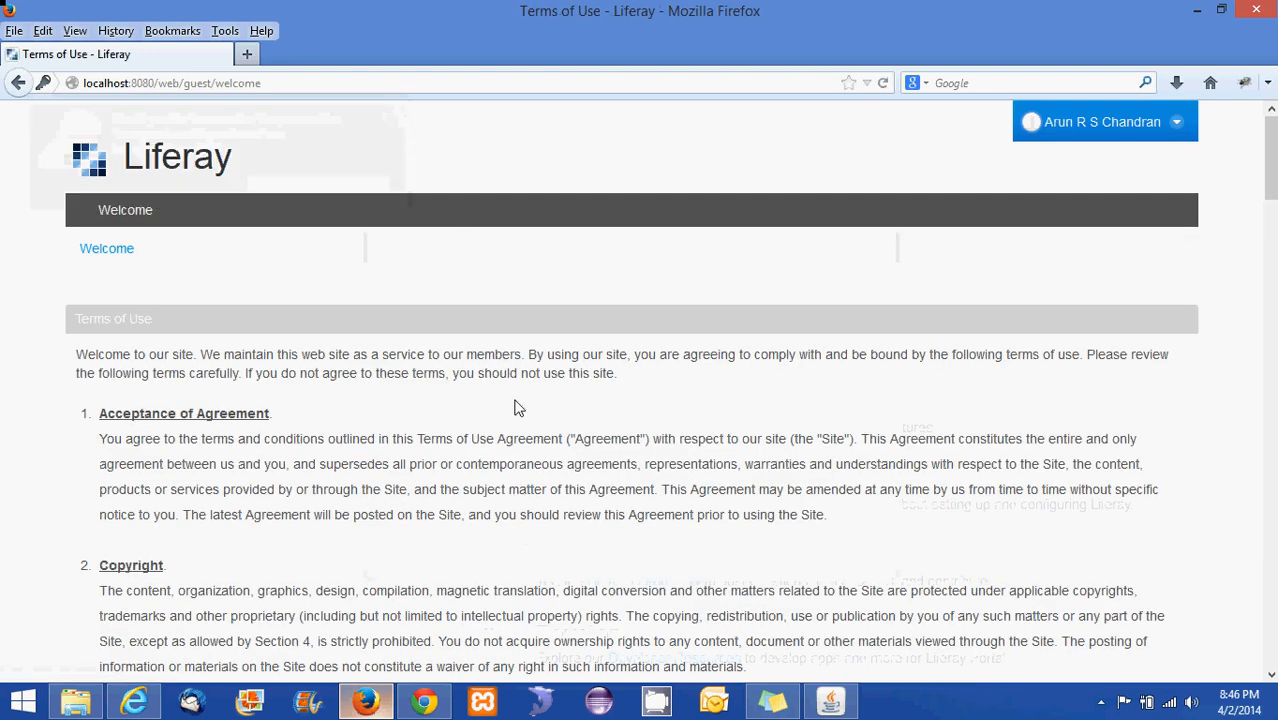
scroll(517, 410, down, 15)
scroll(517, 410, down, 10)
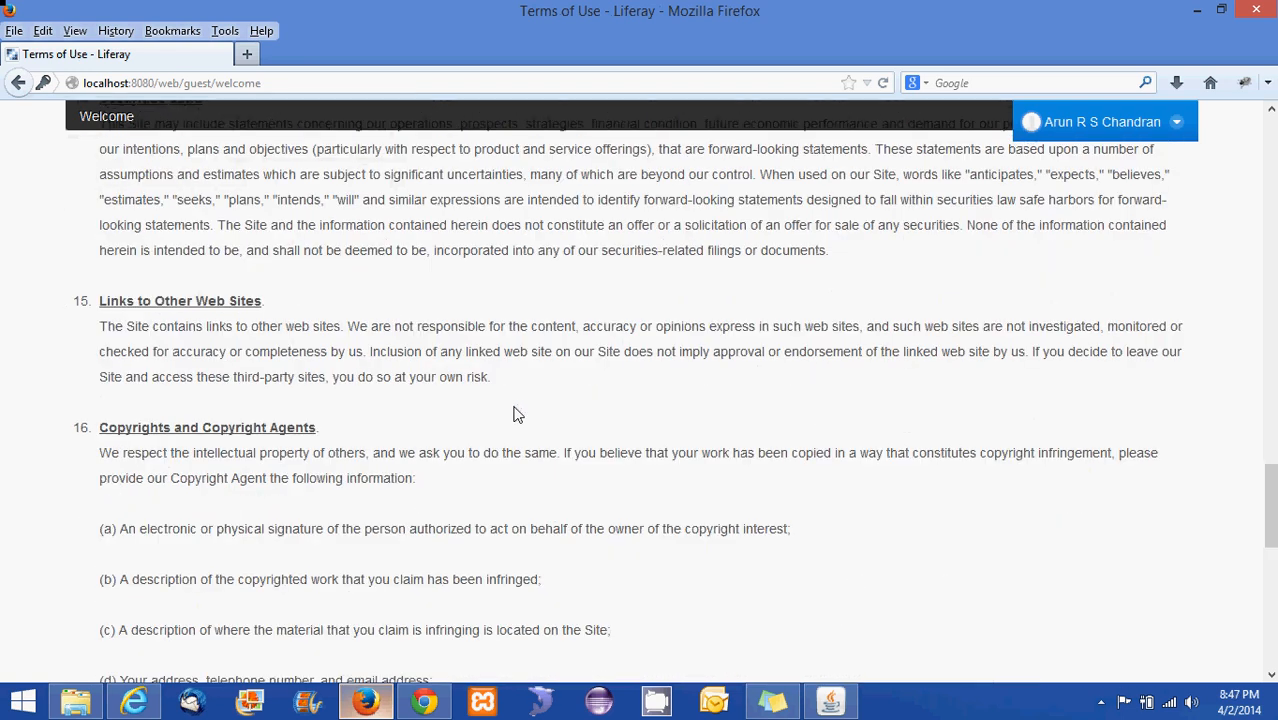
scroll(516, 414, down, 10)
click(100, 602)
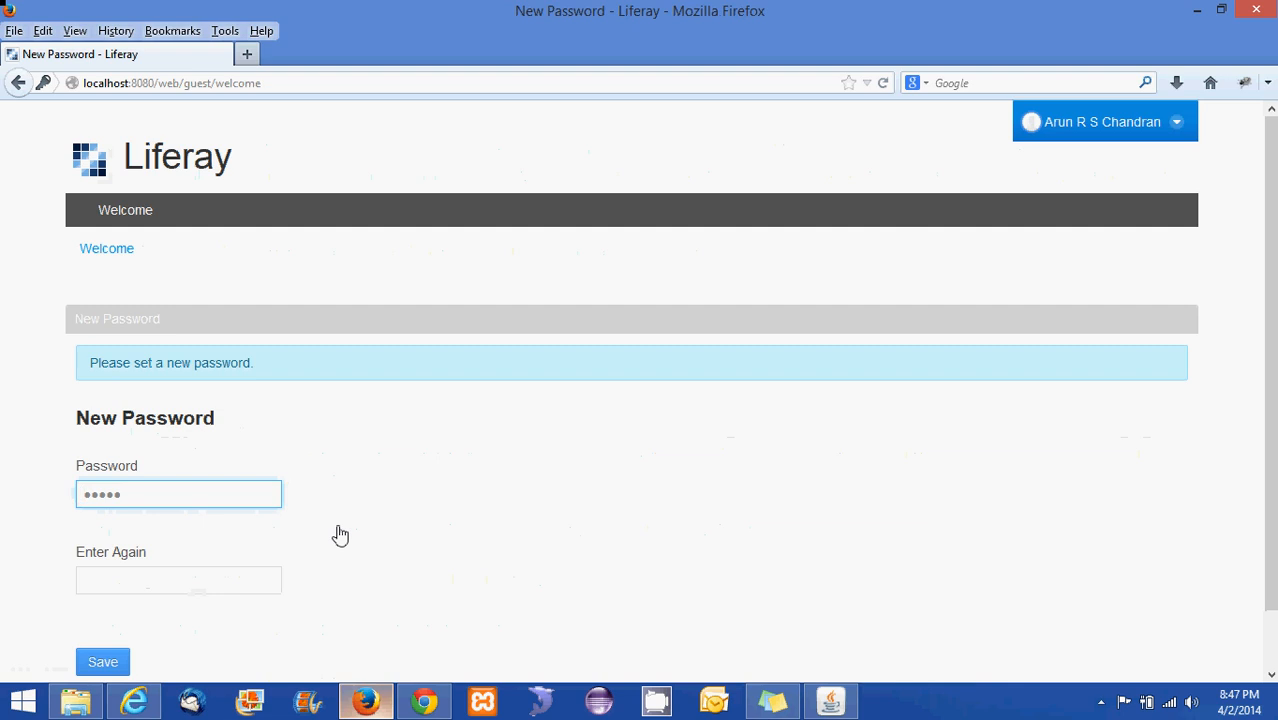
Replace the prefilled password with a new one, confirm it, and save
scroll(337, 531, down, 1)
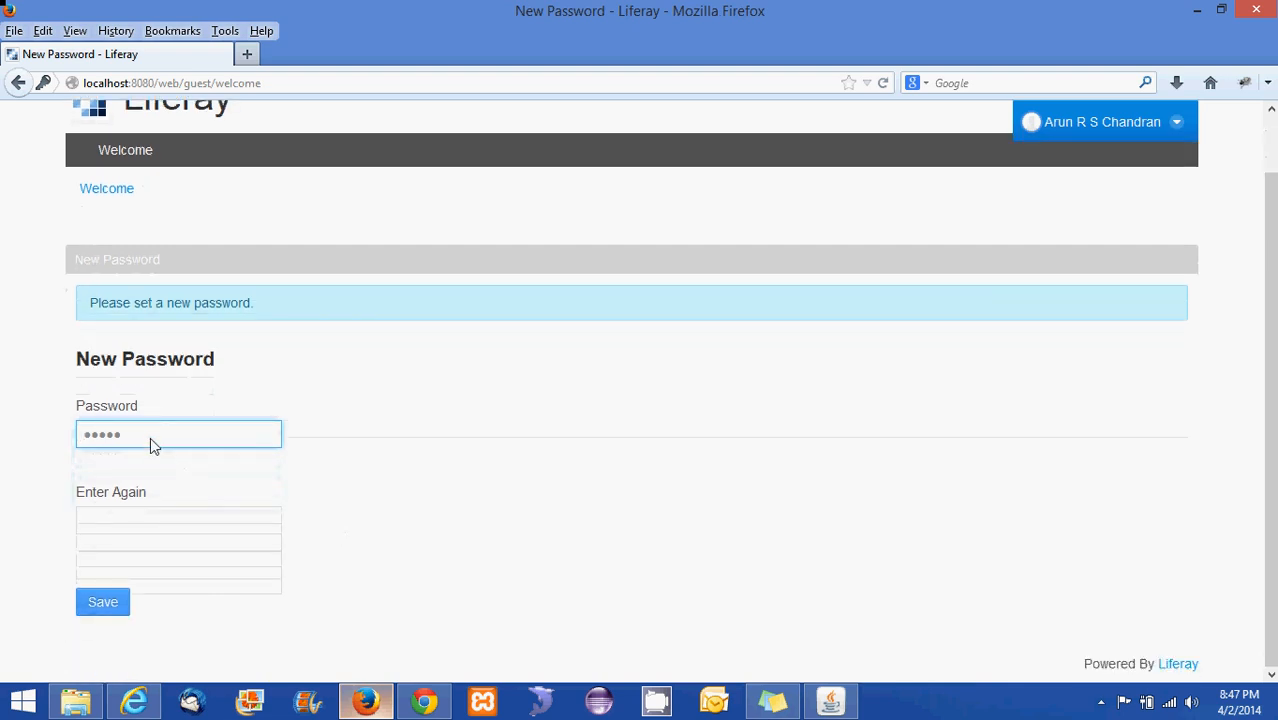
key(ctrl+a)
key(BackSpace)
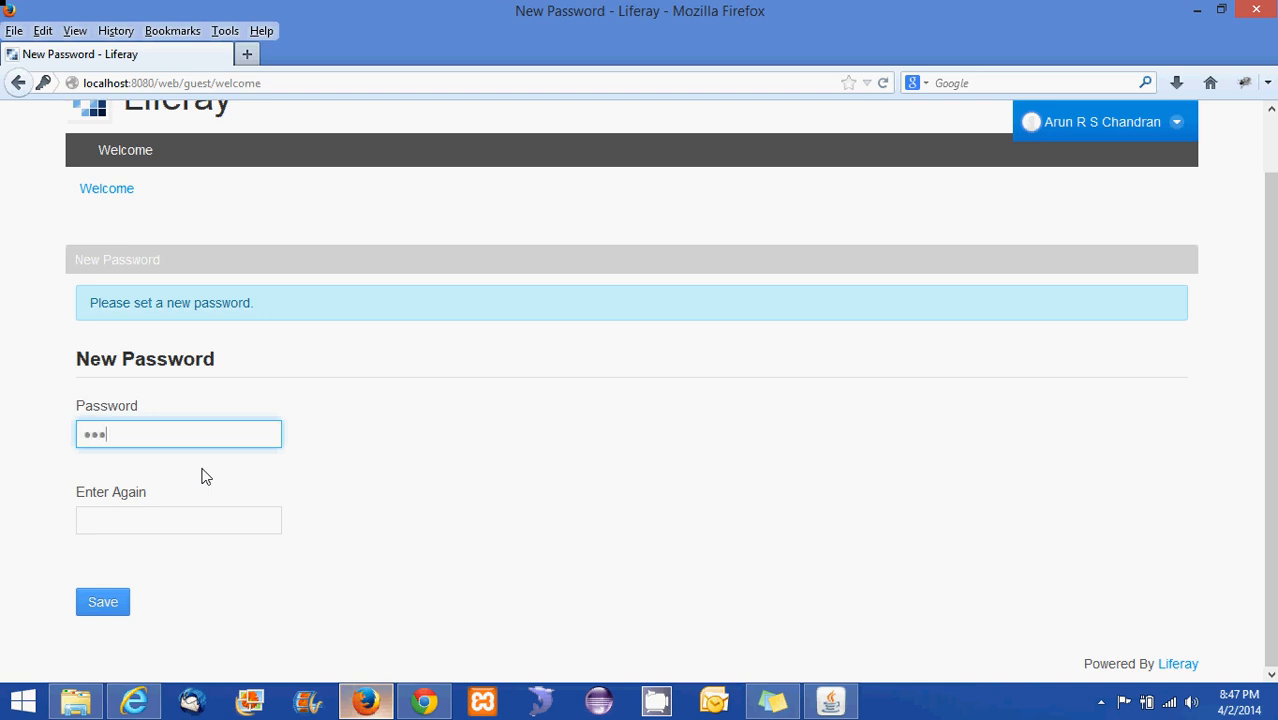
click(178, 528)
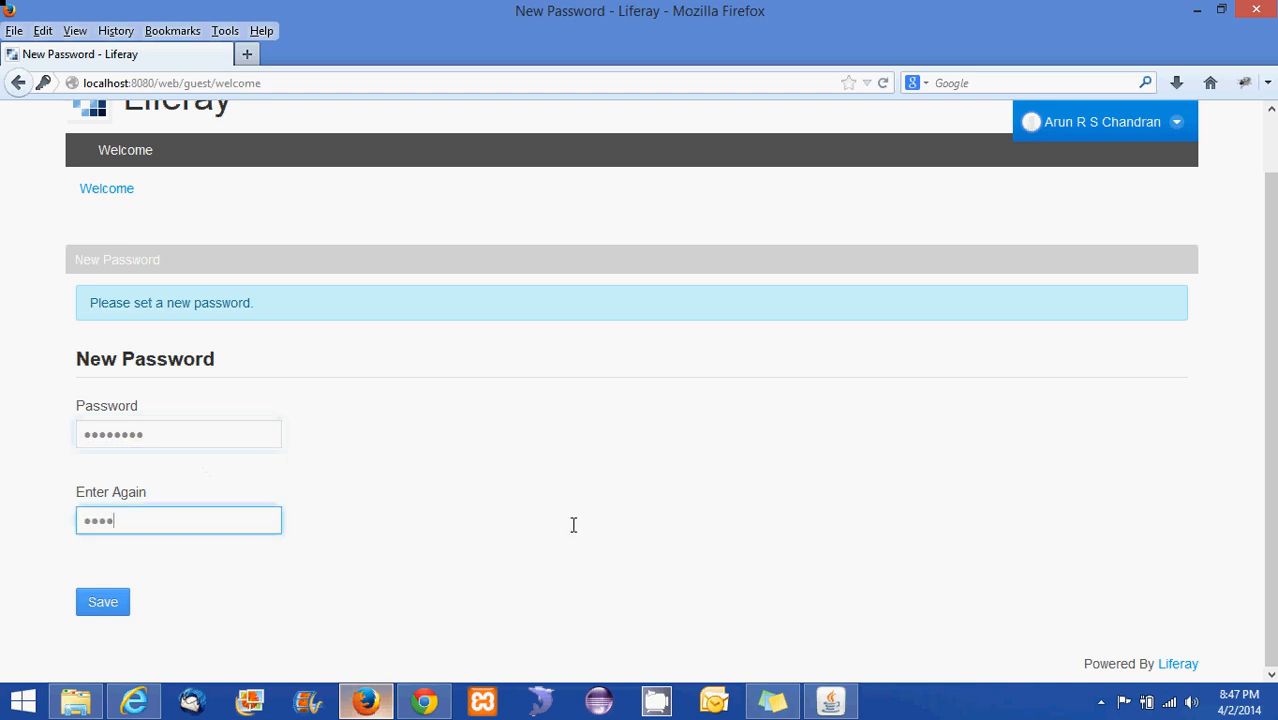
text(•••)
click(103, 603)
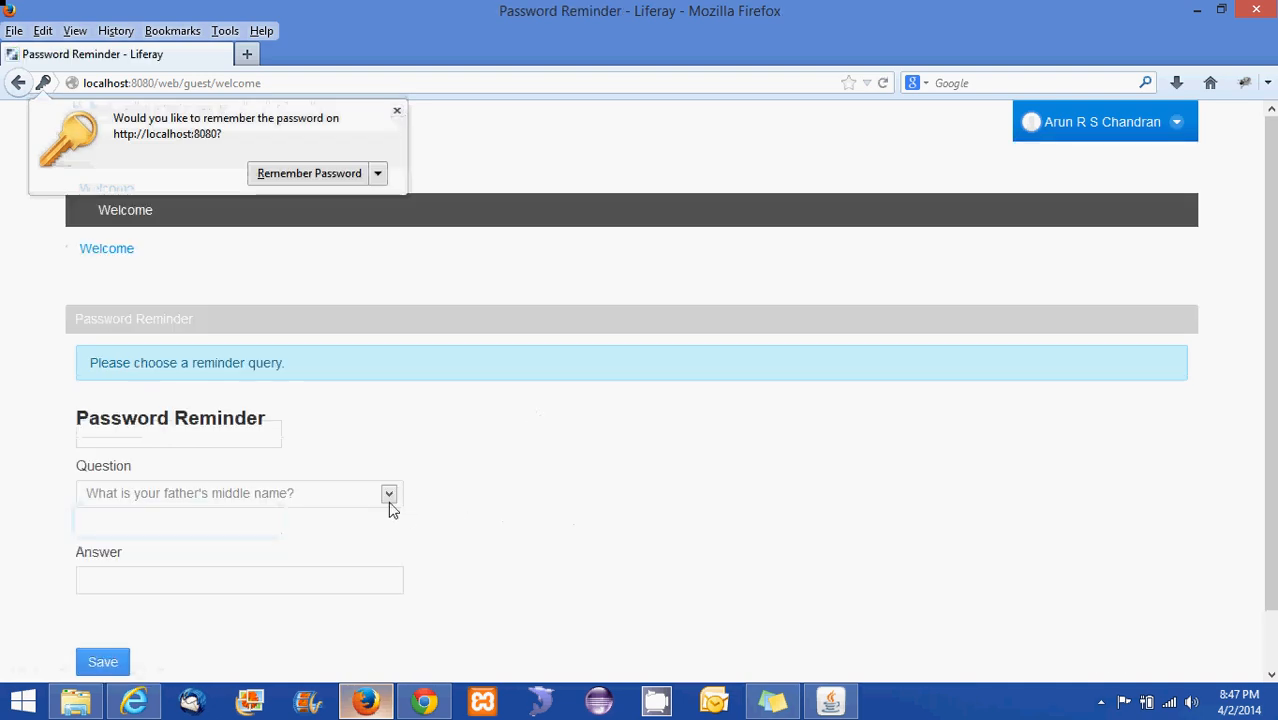
Save the reminder question 'What is your father's middle name?' with its answer
click(385, 499)
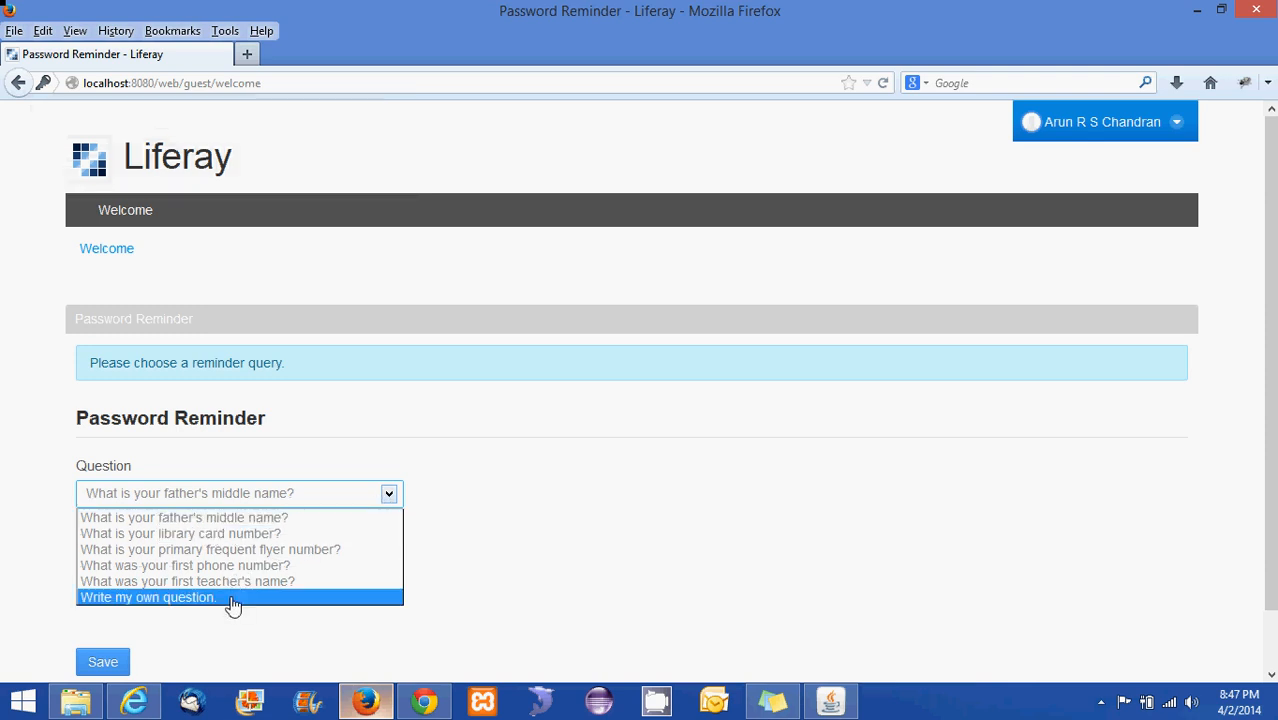
click(277, 520)
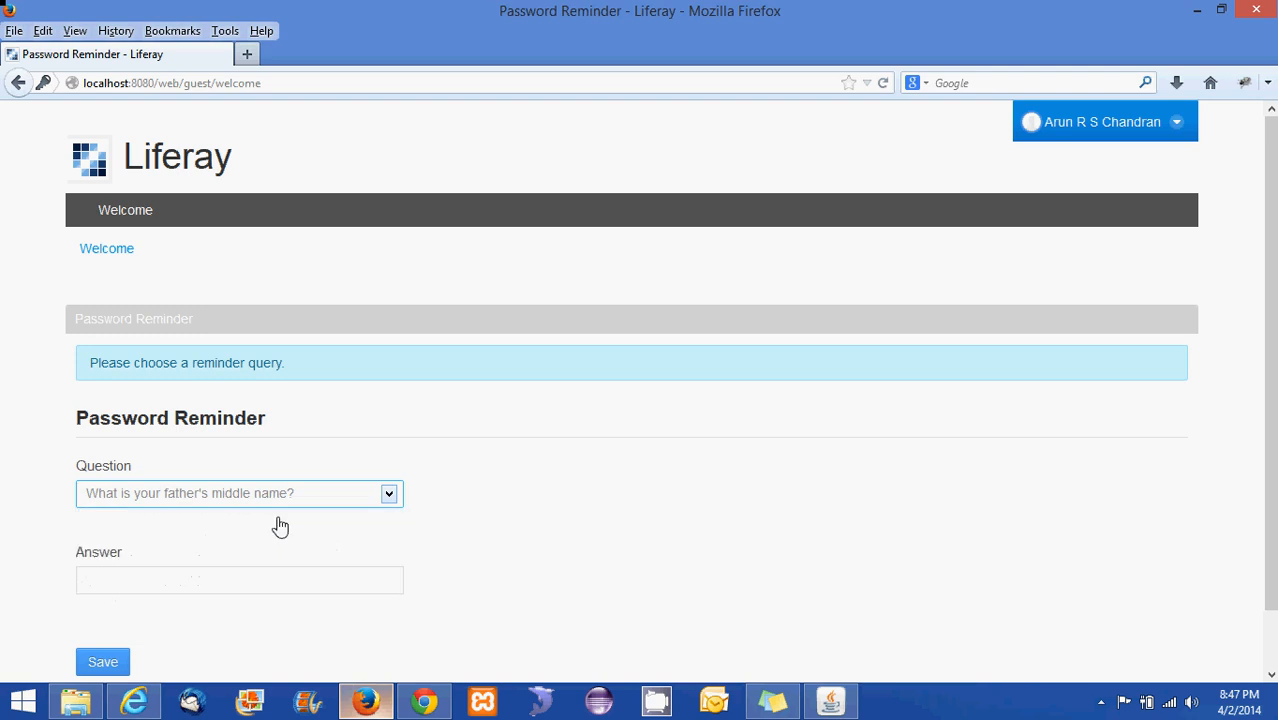
click(234, 585)
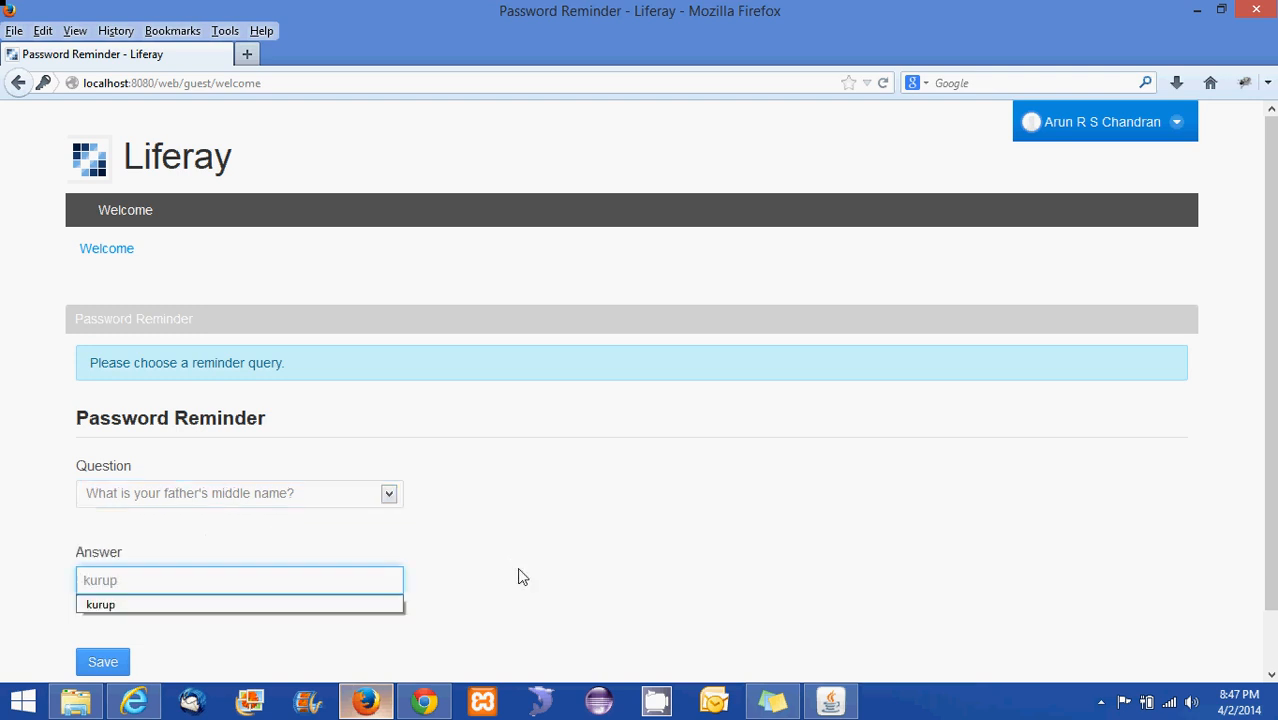
click(516, 574)
scroll(106, 661, down, 1)
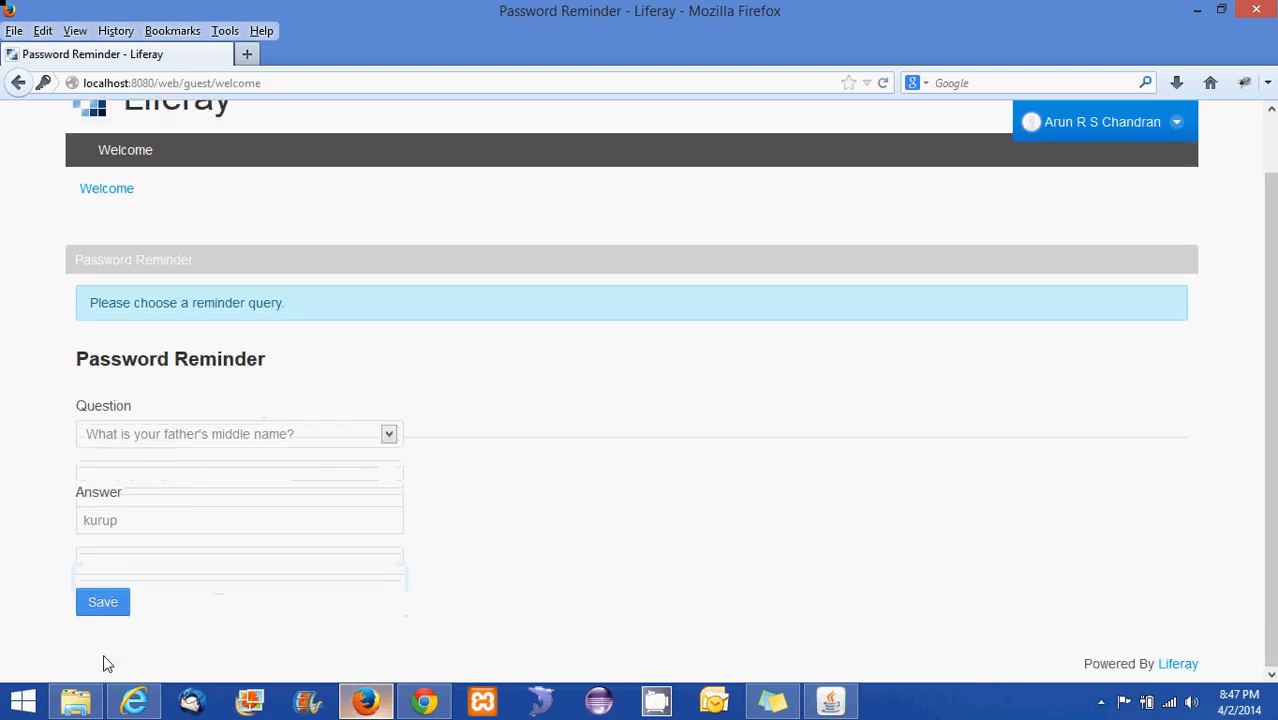
click(106, 604)
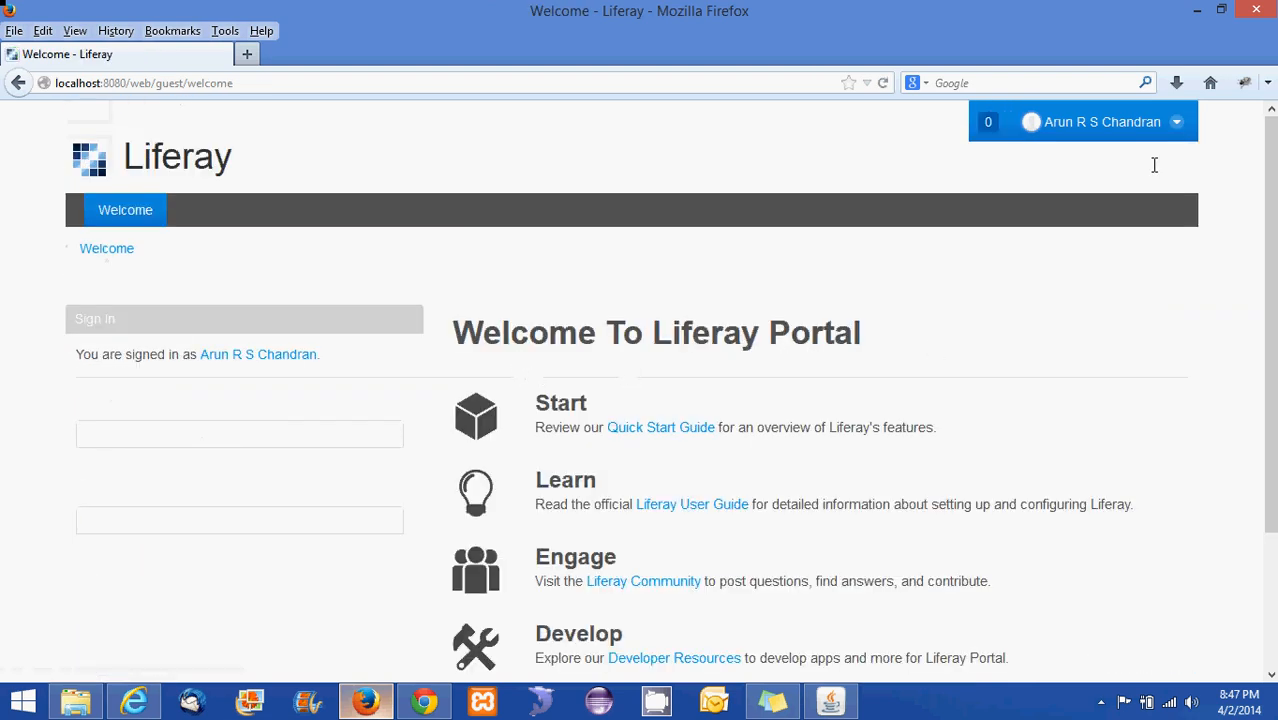
View the user's profile site via My Profile, then sign out
click(1177, 124)
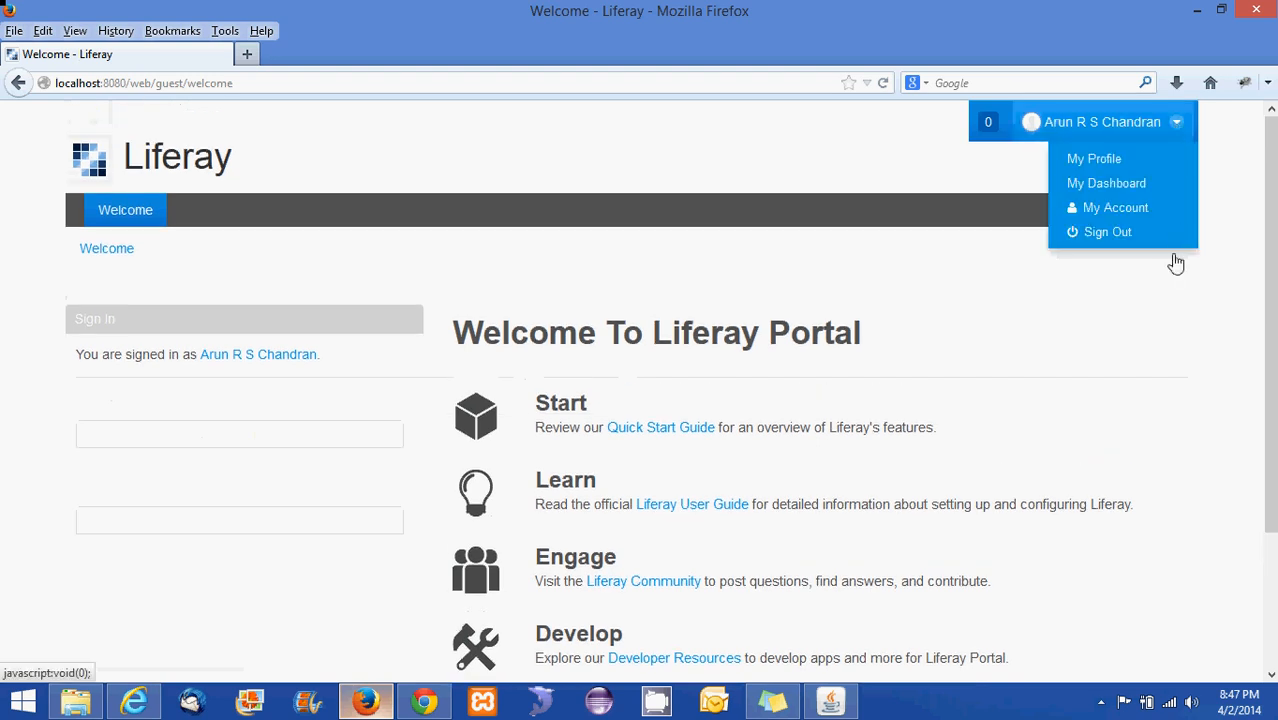
click(1099, 161)
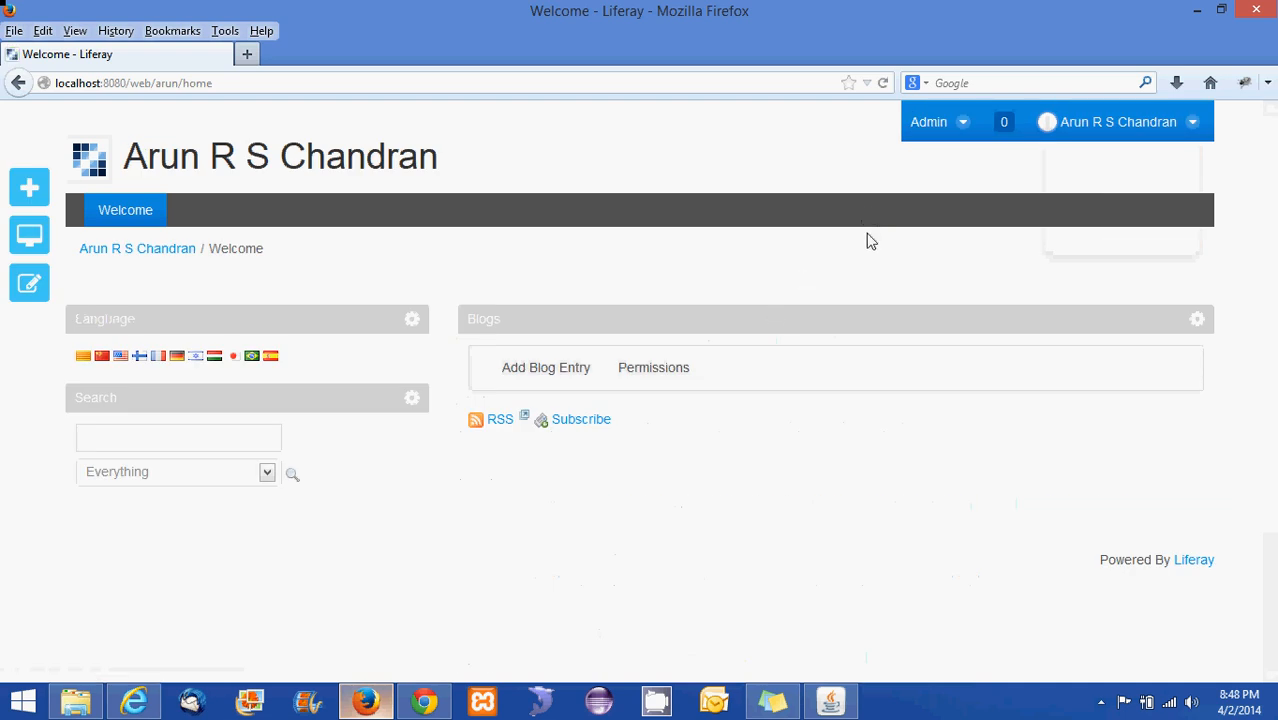
click(1192, 121)
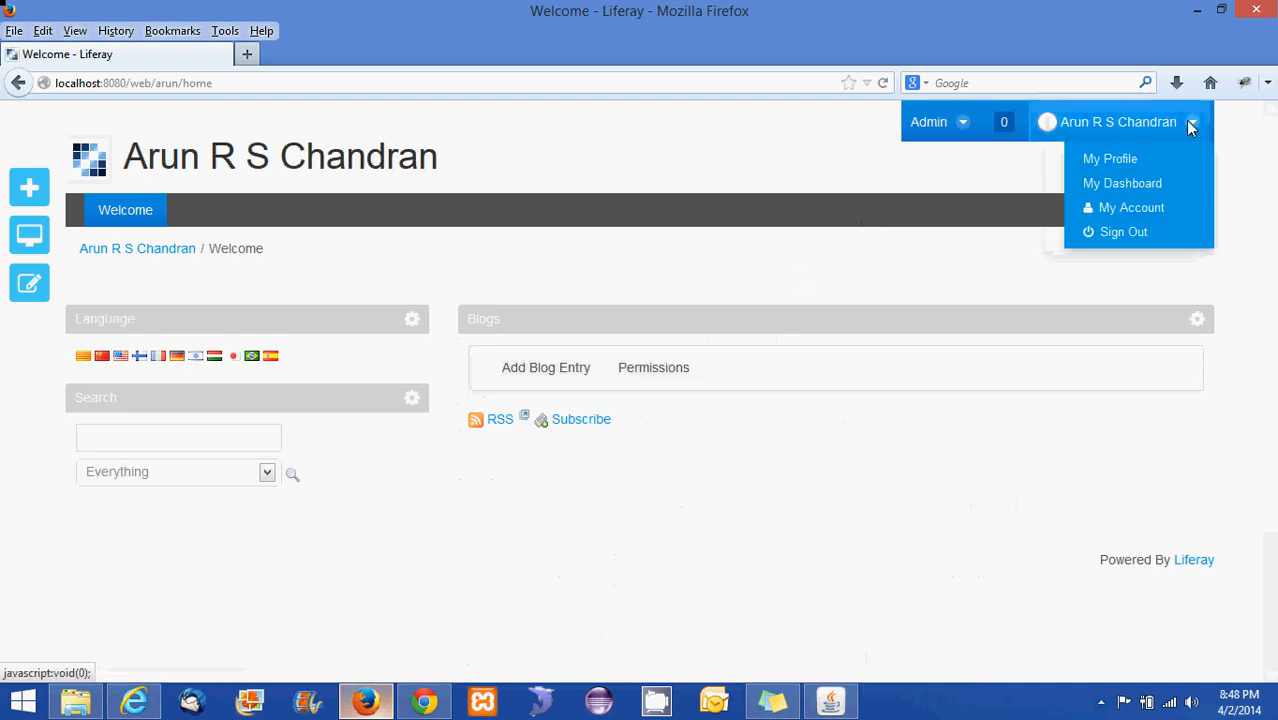
click(1116, 234)
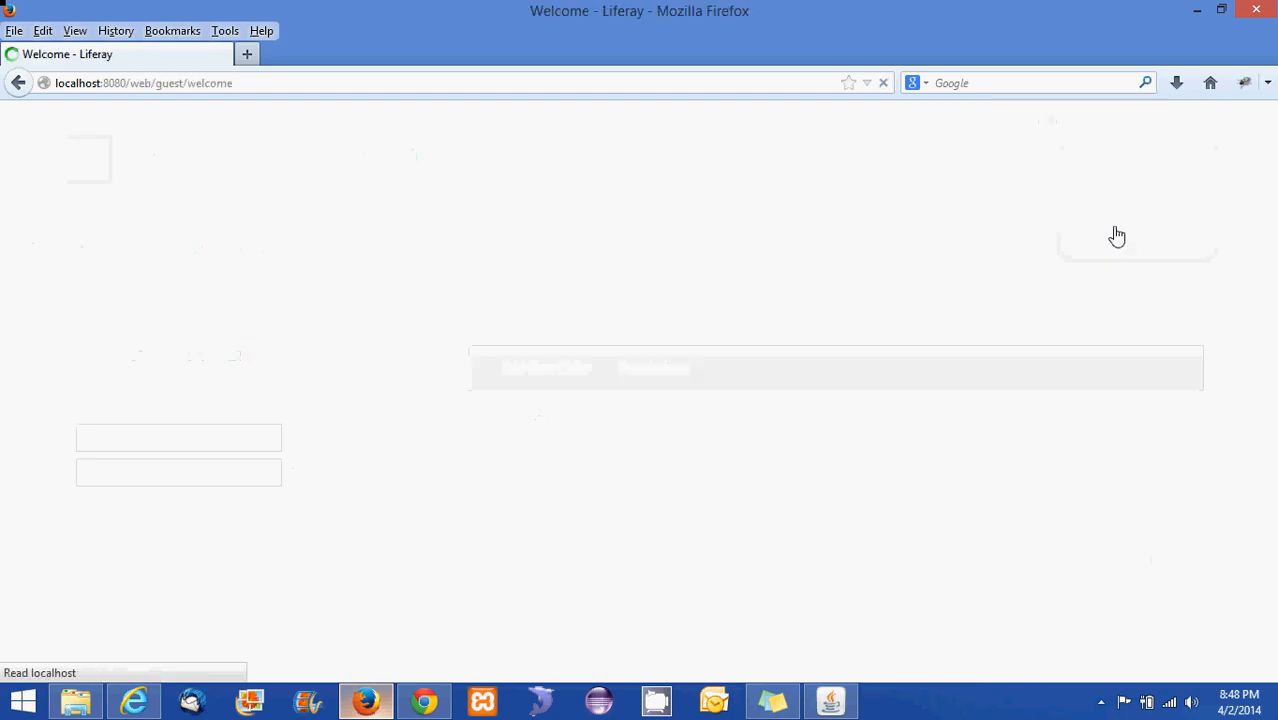
Sign back in as the new user with the new password
click(1160, 123)
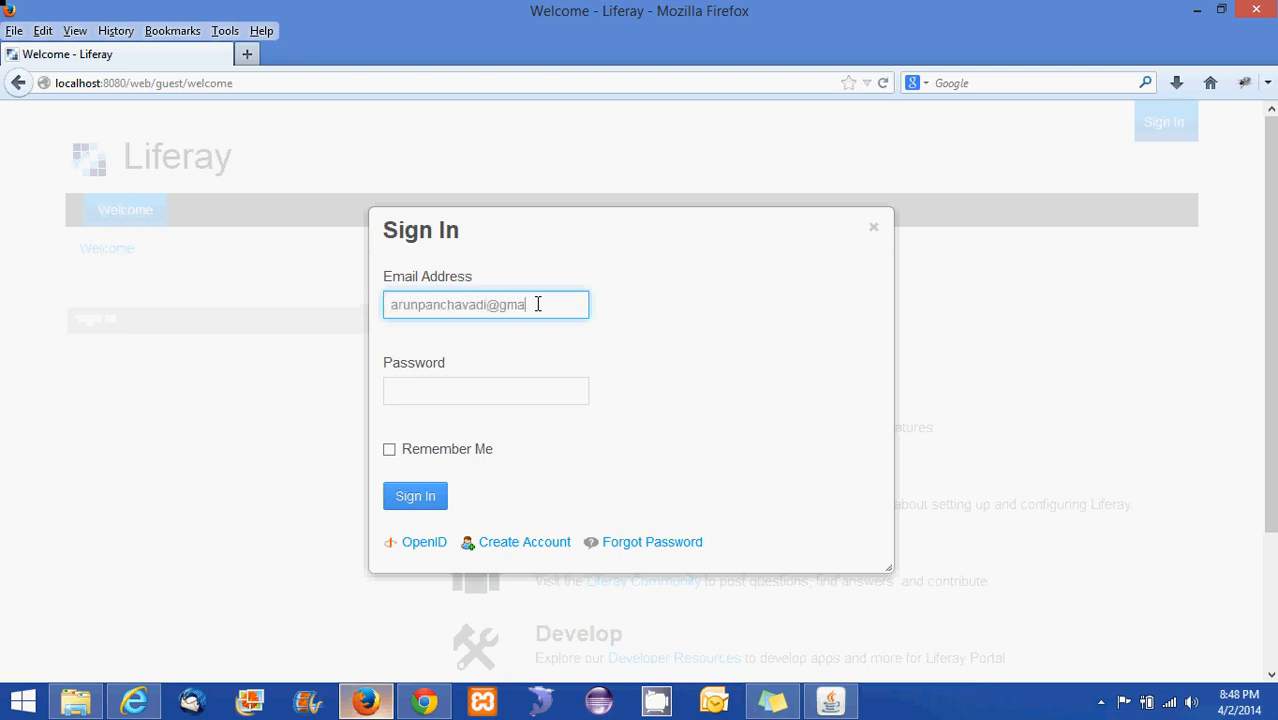
click(499, 393)
text(••)
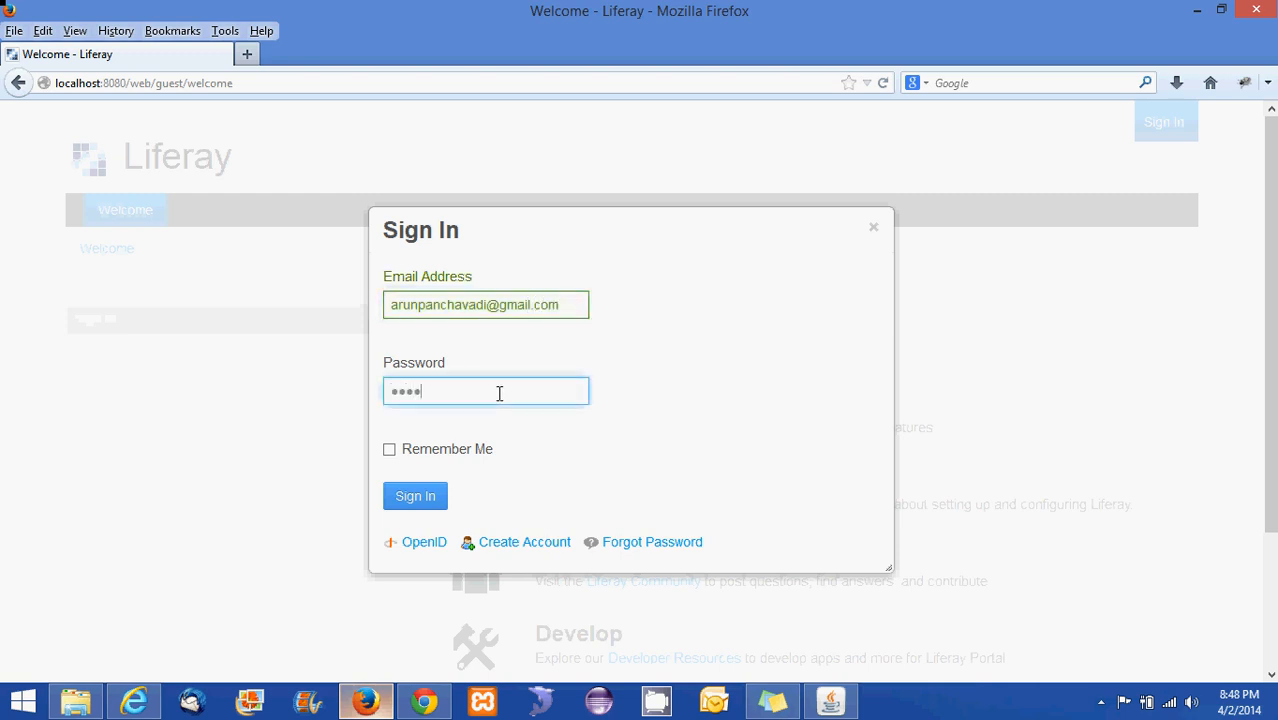
click(424, 494)
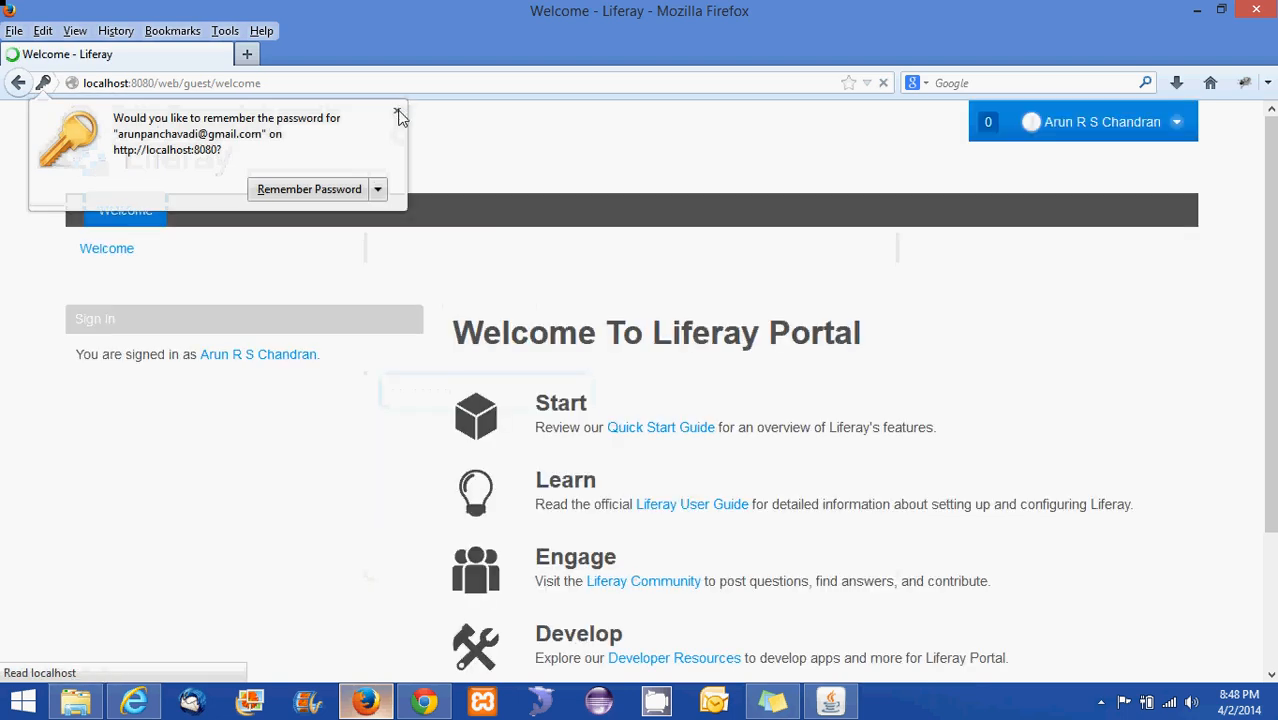
Dismiss Firefox's save-password offer and return to the admin Control Panel window
click(400, 110)
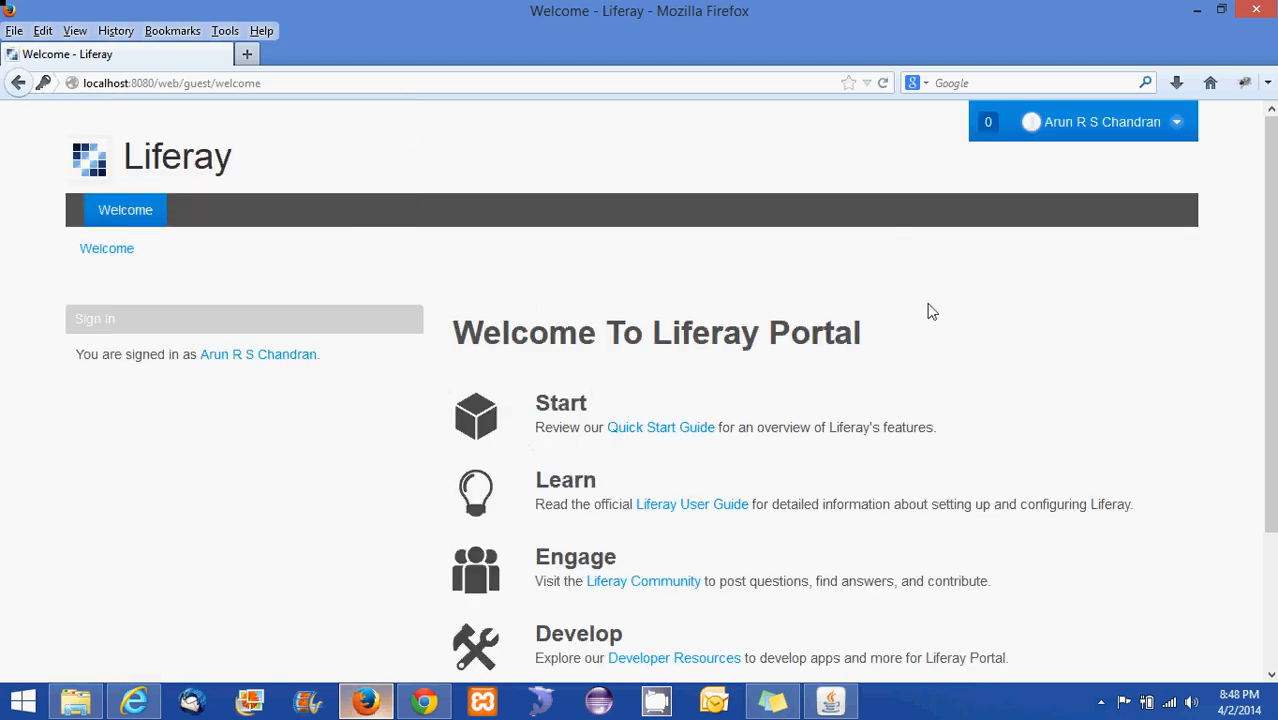
click(1175, 122)
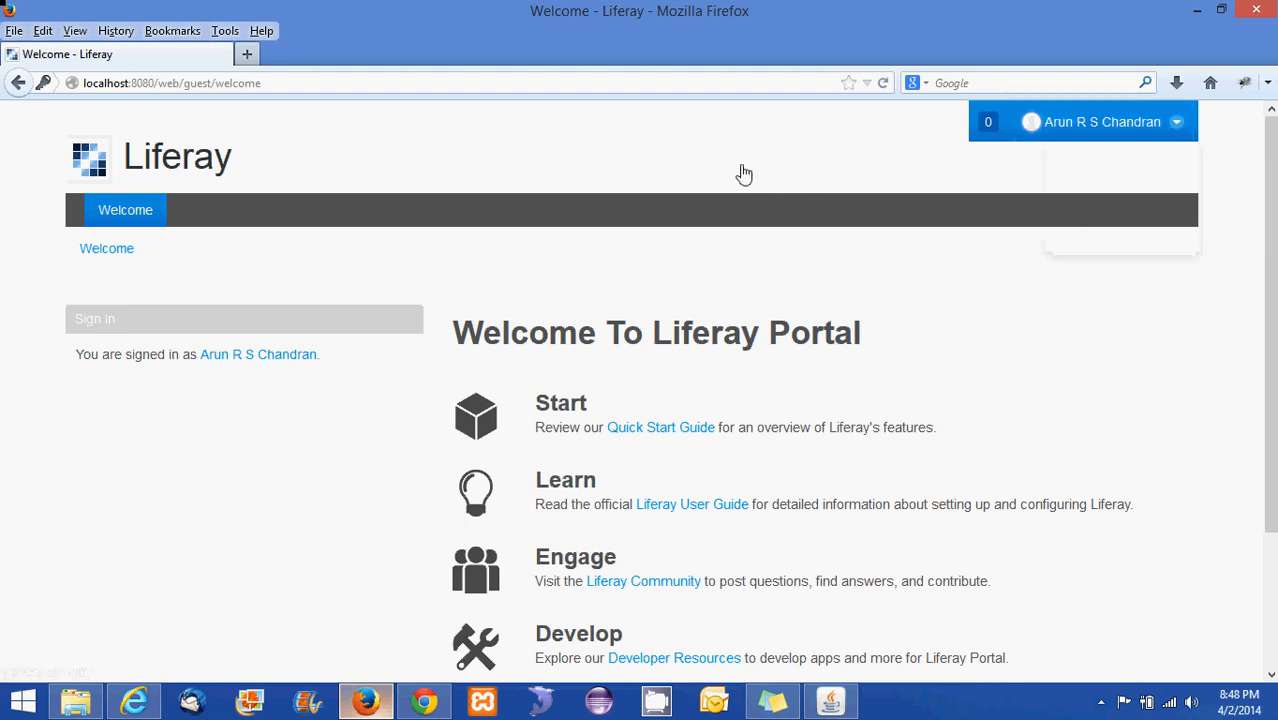
click(424, 702)
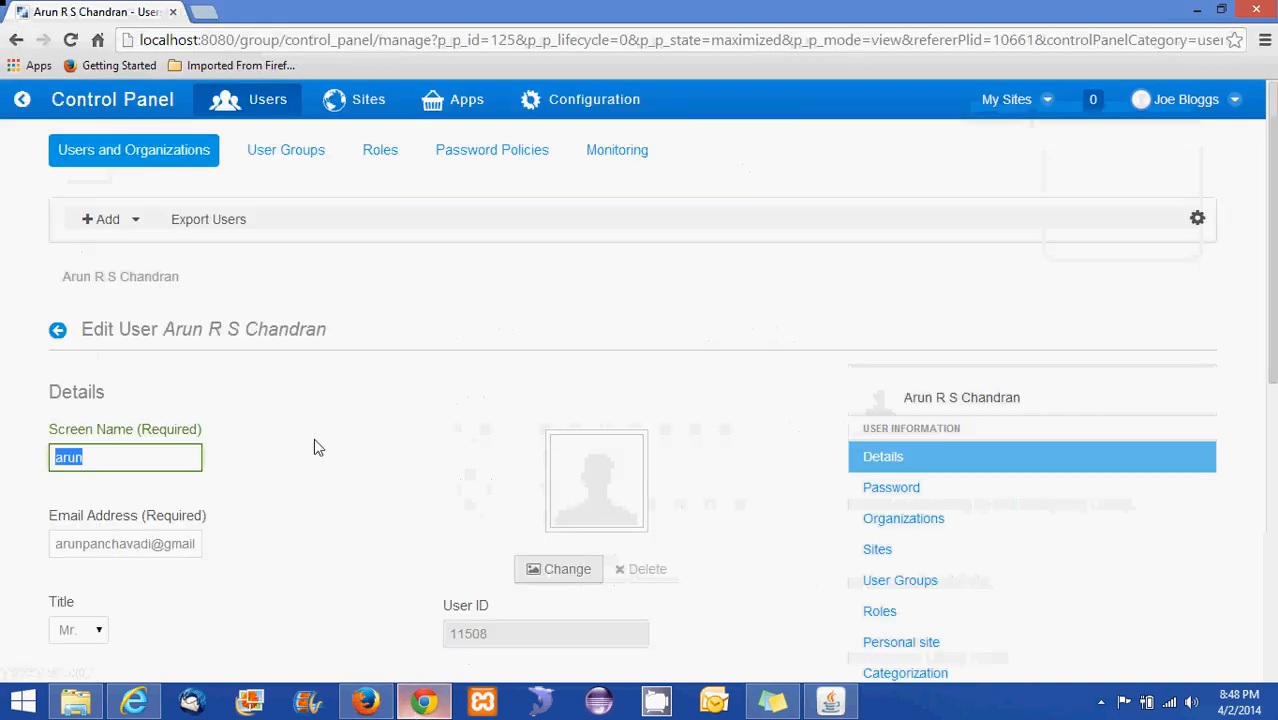
Go back to the Control Panel overview and open a new Add User form
click(119, 100)
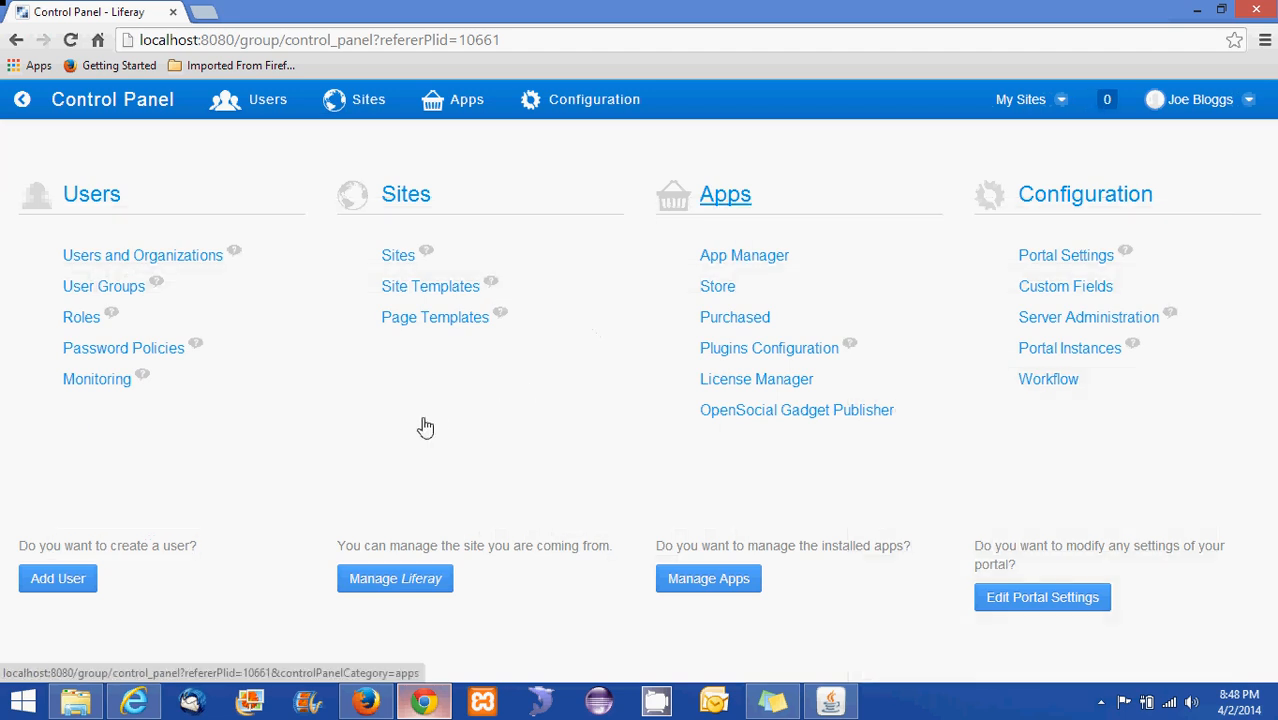
click(55, 580)
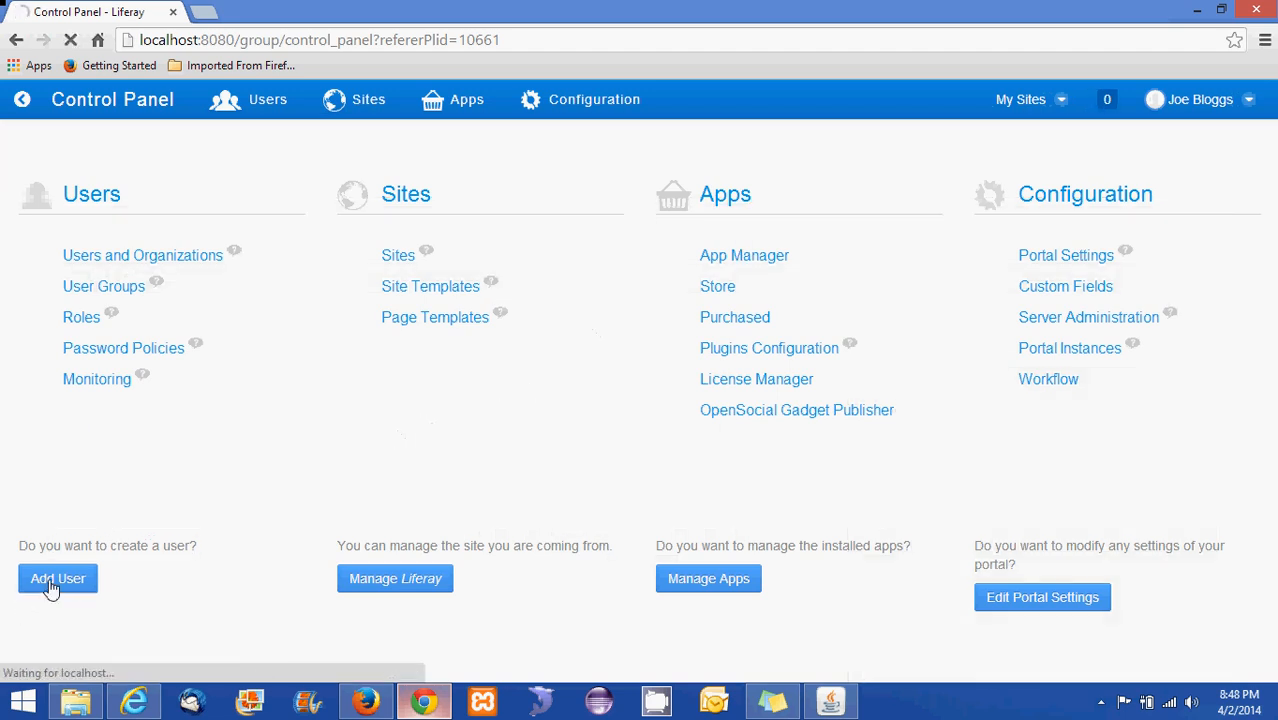
scroll(388, 457, down, 4)
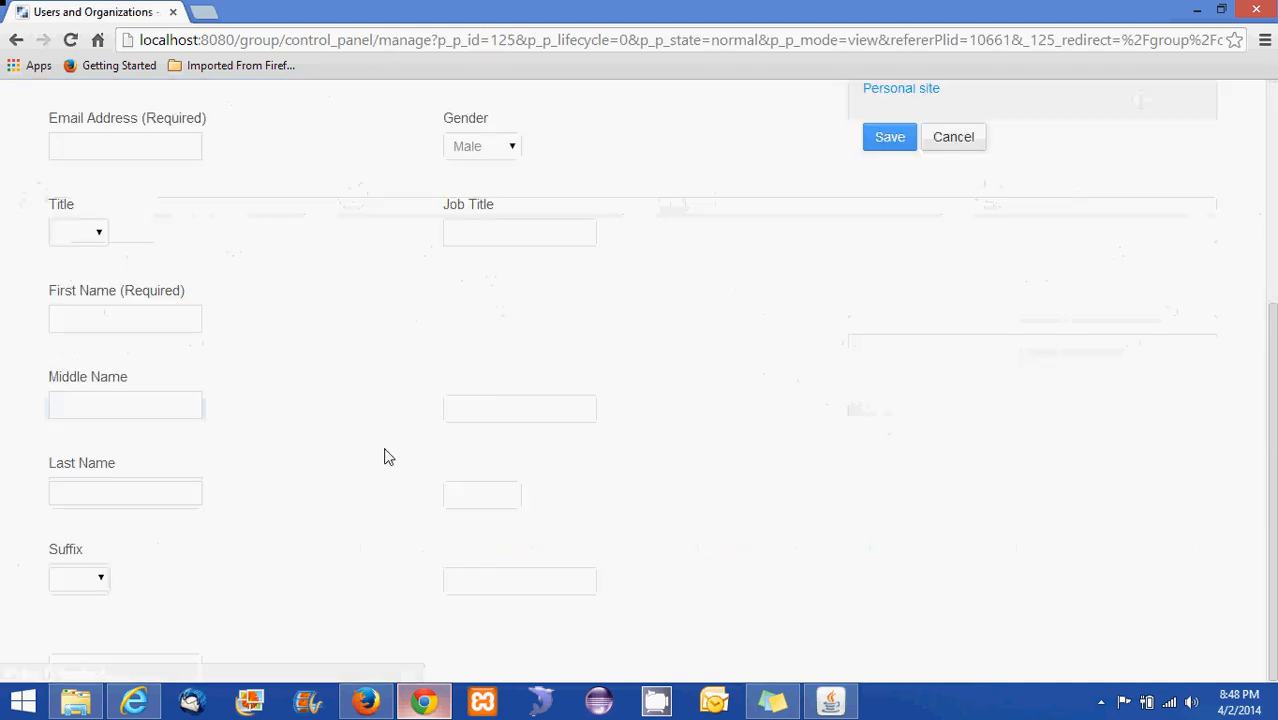
scroll(380, 459, up, 4)
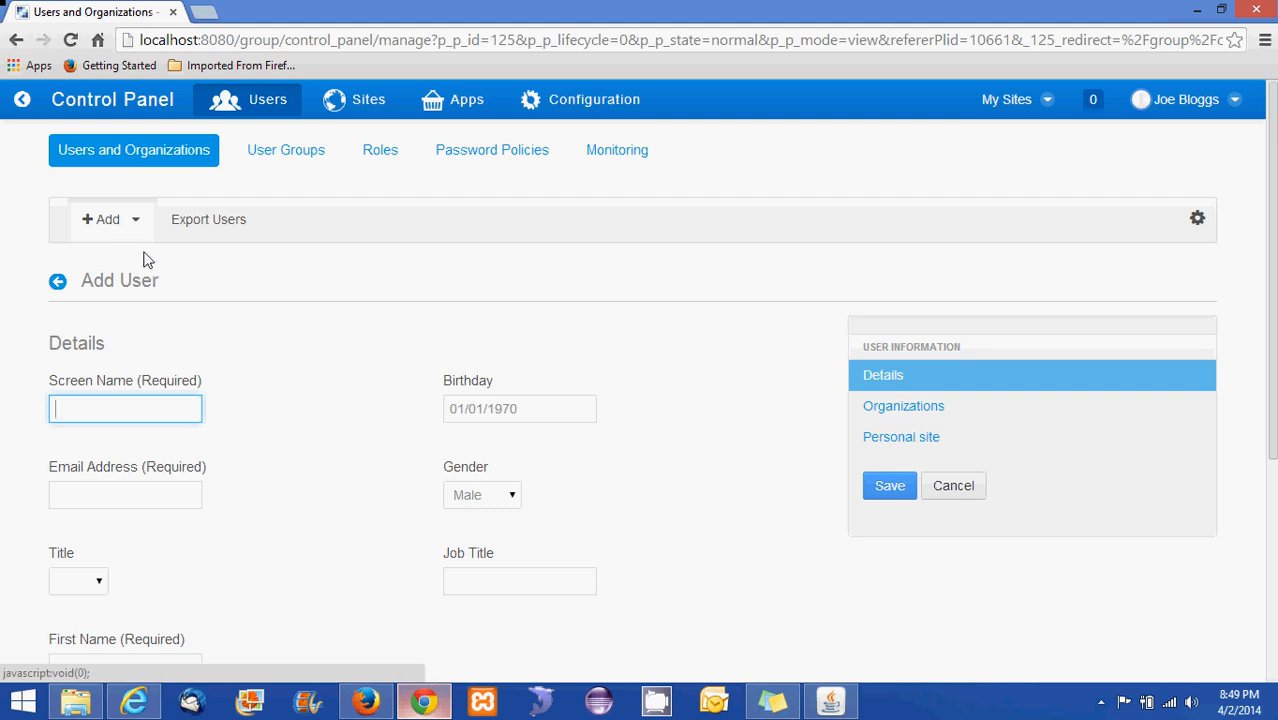
scroll(280, 428, down, 4)
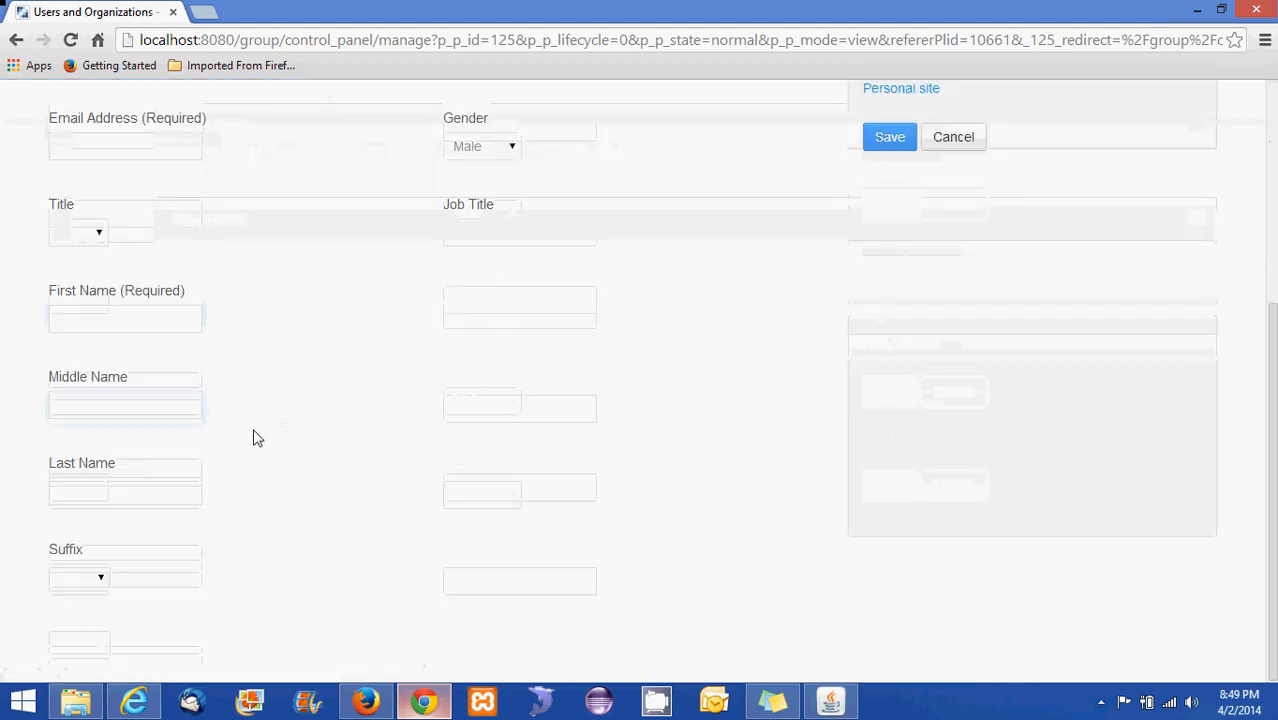
scroll(297, 472, up, 1)
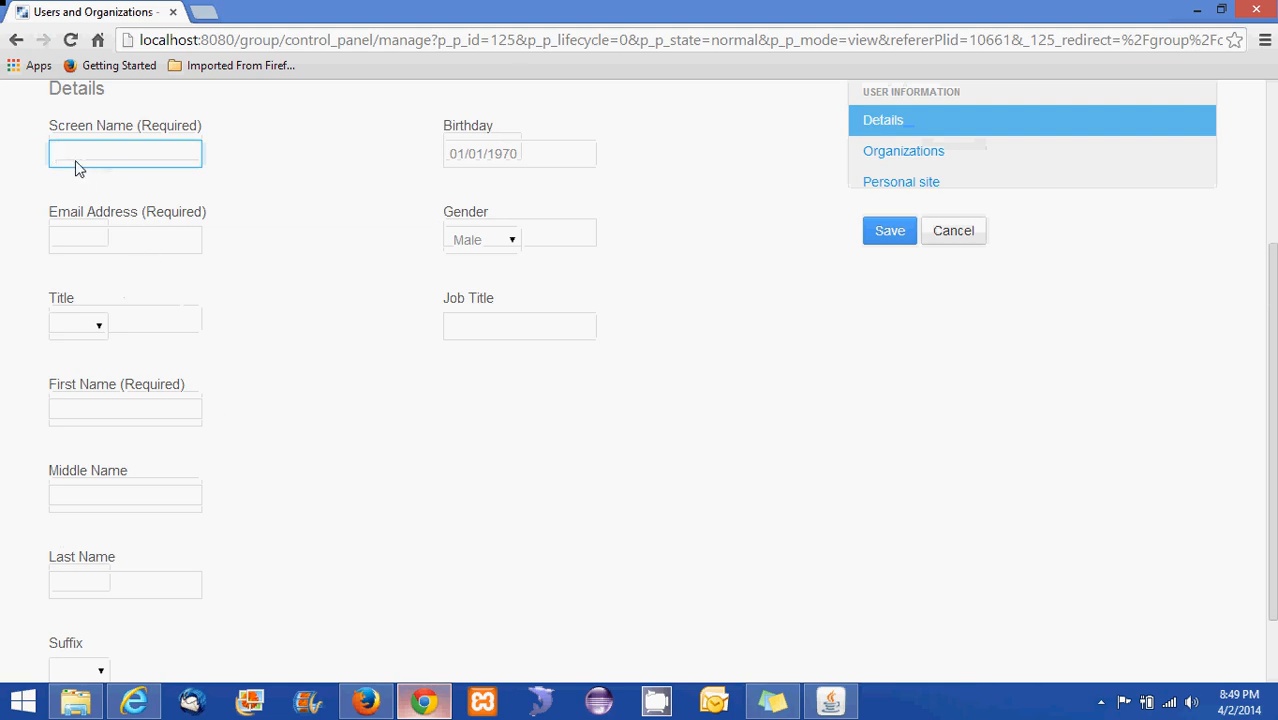
Fill in the new user's screen name and e-mail address from the suggestions
click(195, 159)
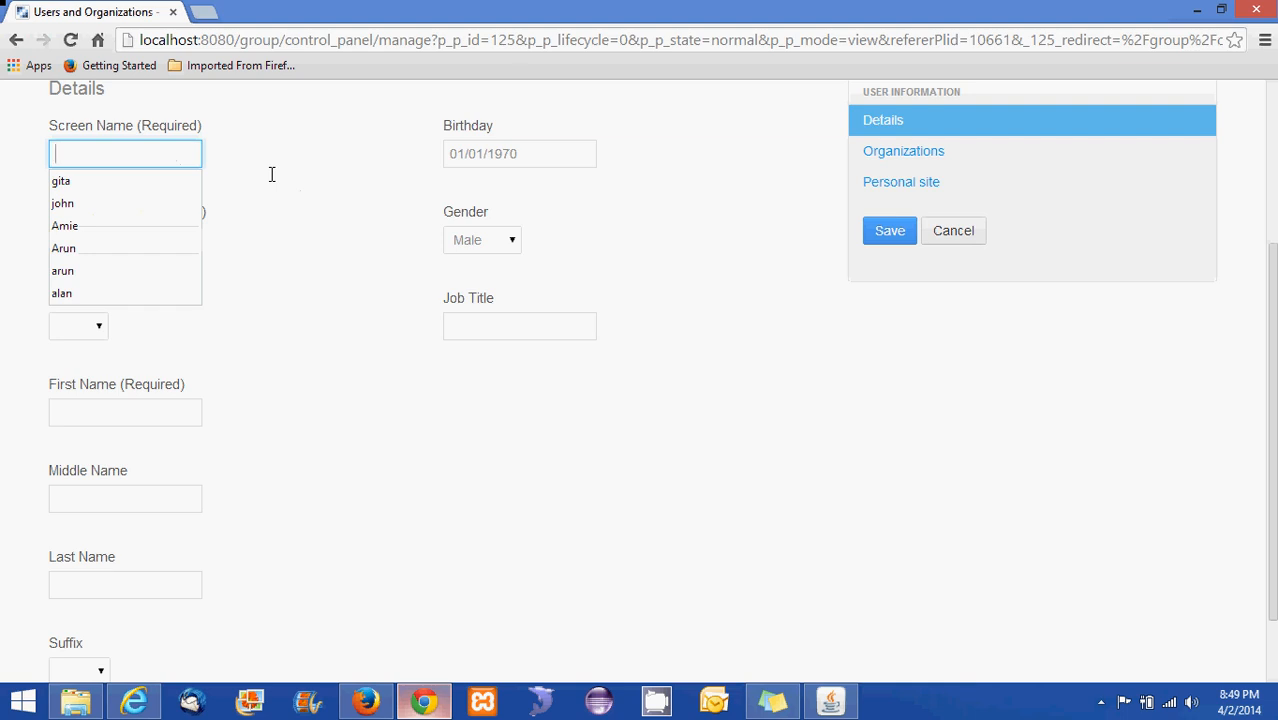
text(Archa)
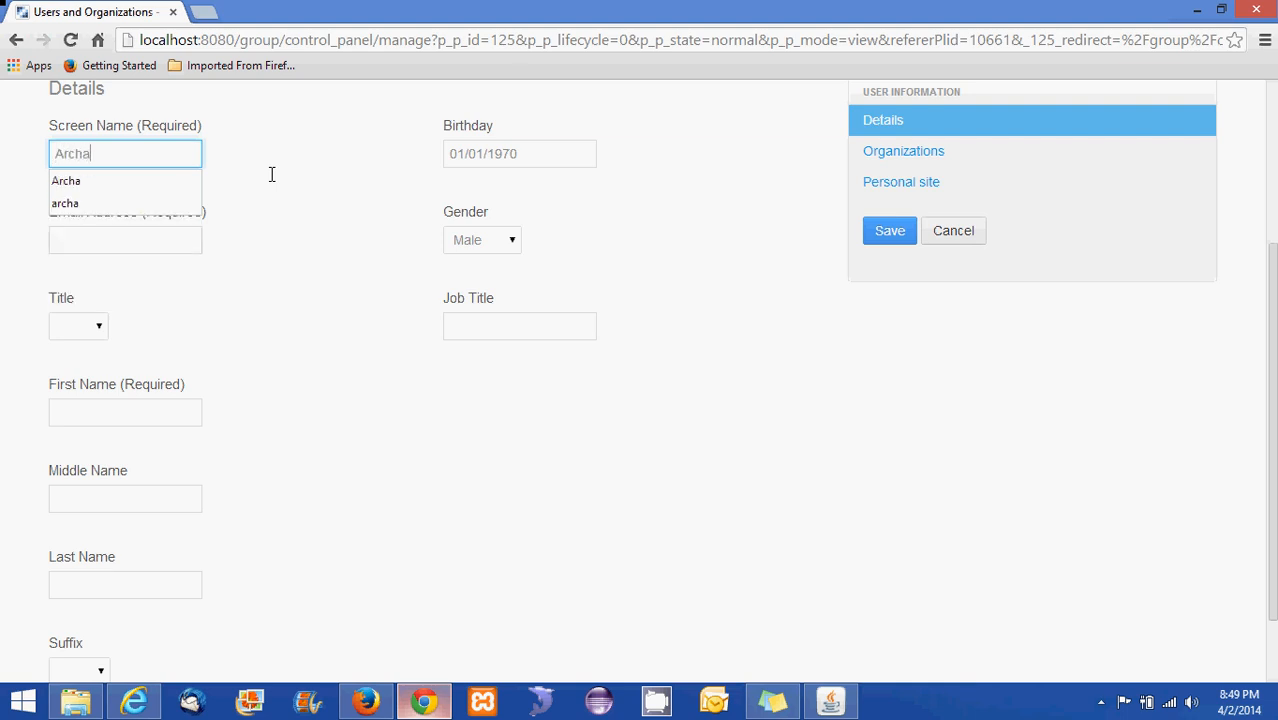
key(Return)
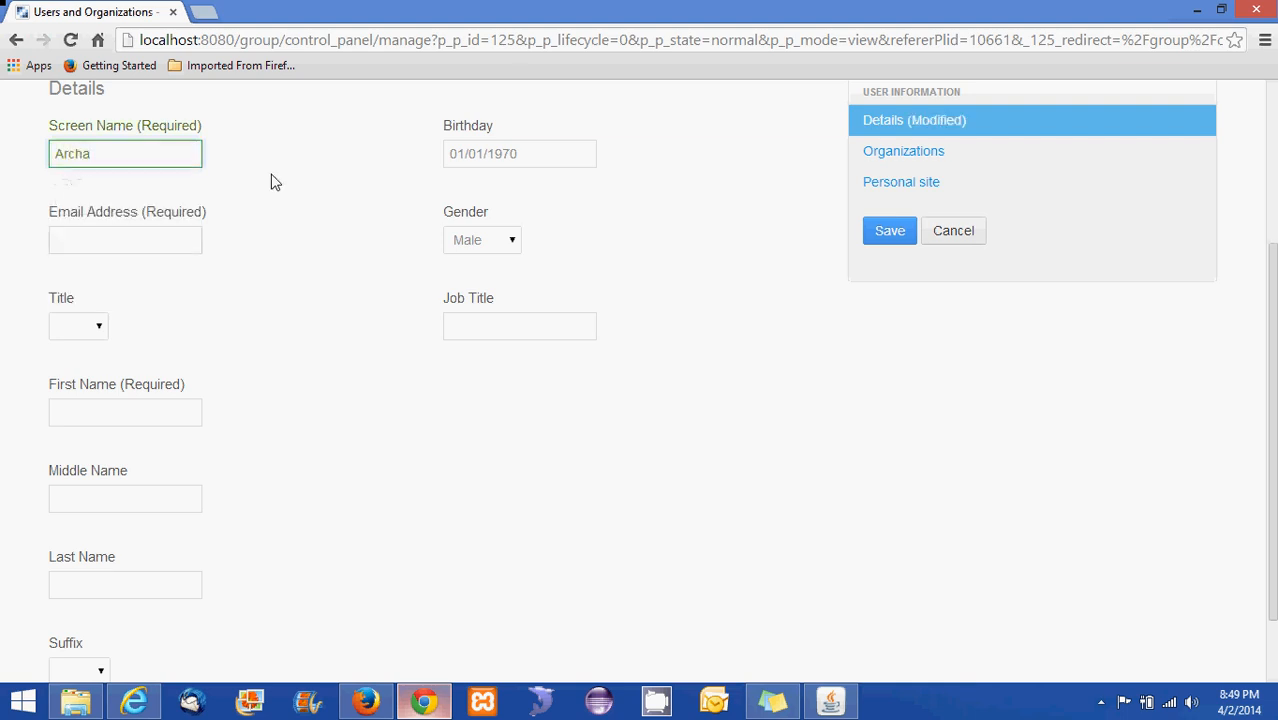
click(84, 249)
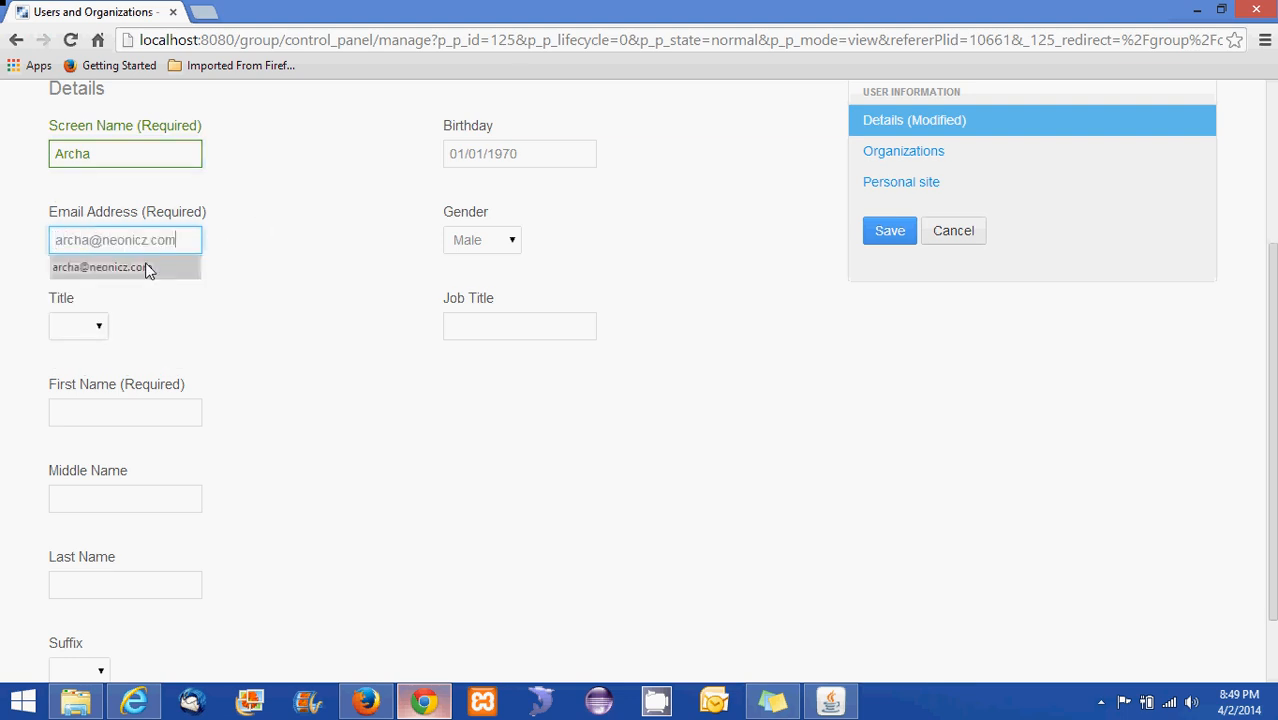
click(148, 266)
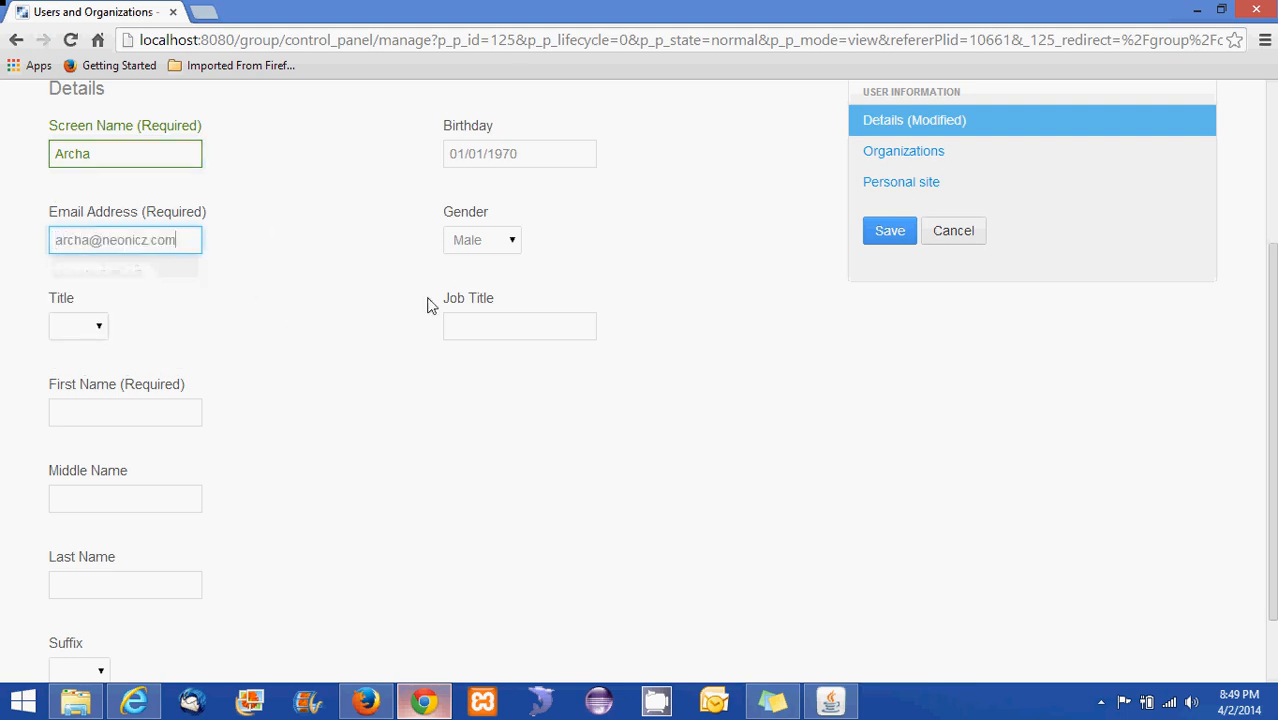
Set gender to Female, title to Mrs., and job title to Senior Developer
click(511, 241)
click(486, 279)
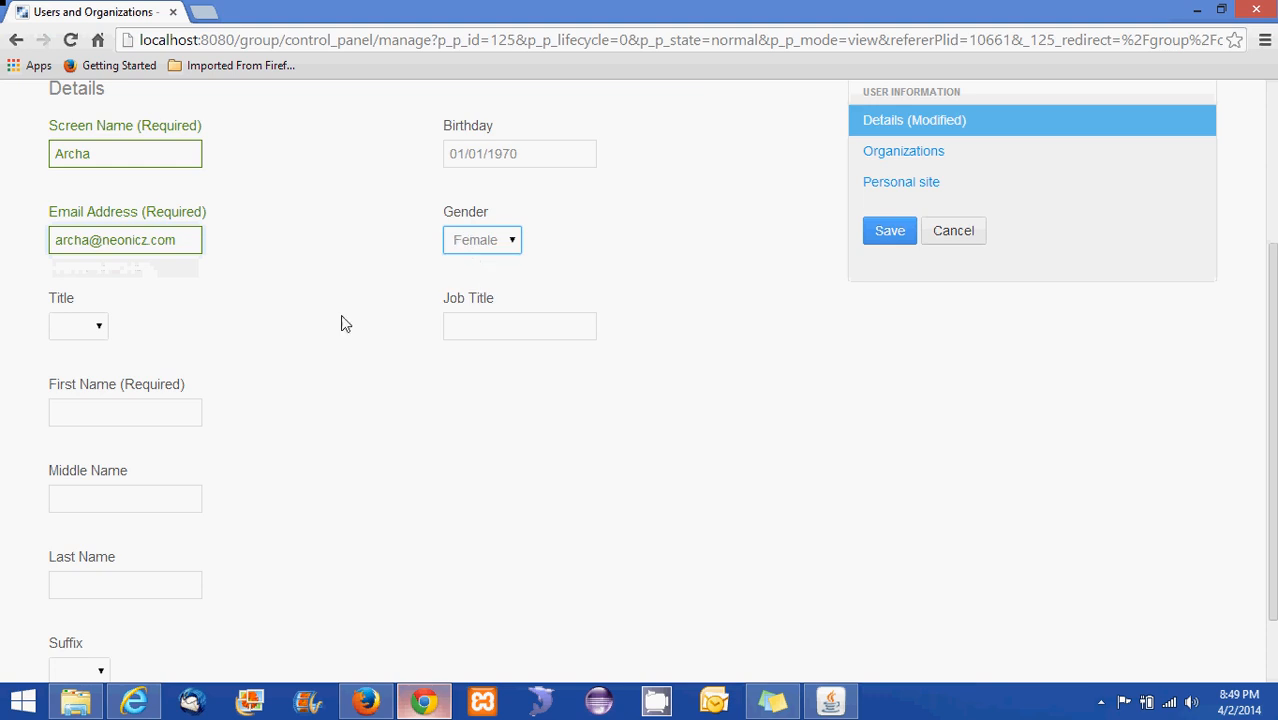
click(99, 327)
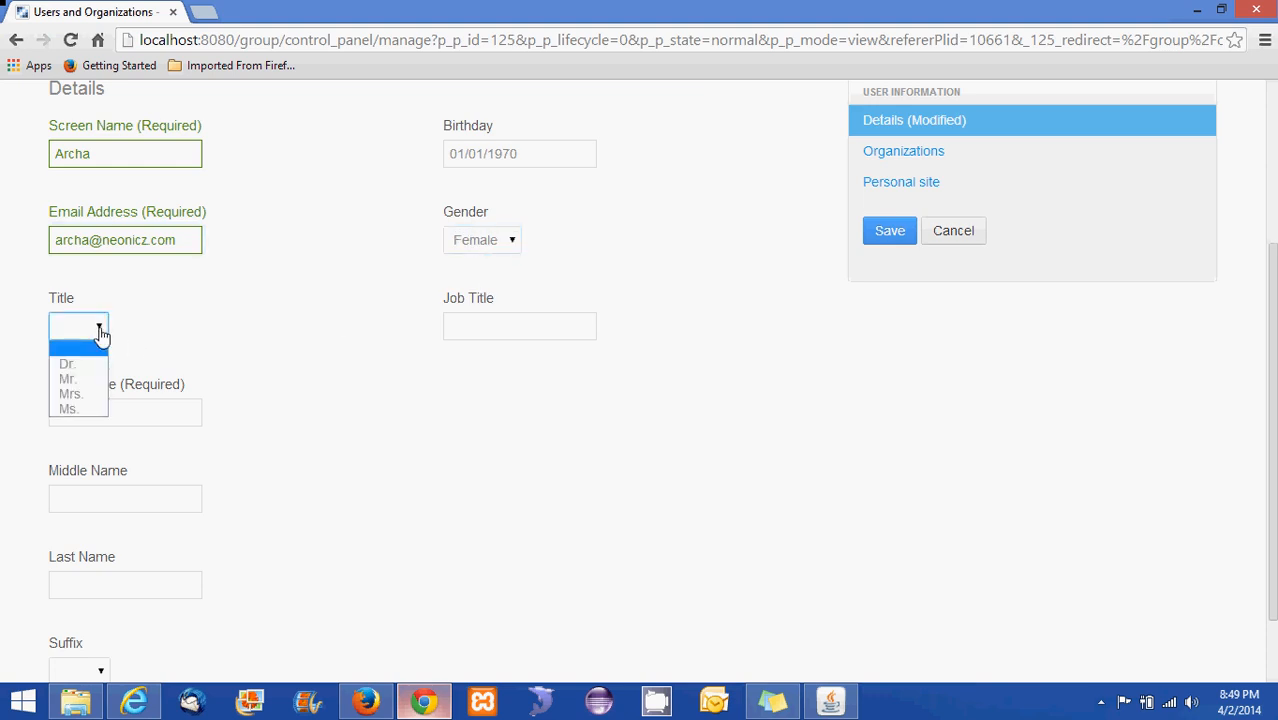
click(82, 395)
click(522, 325)
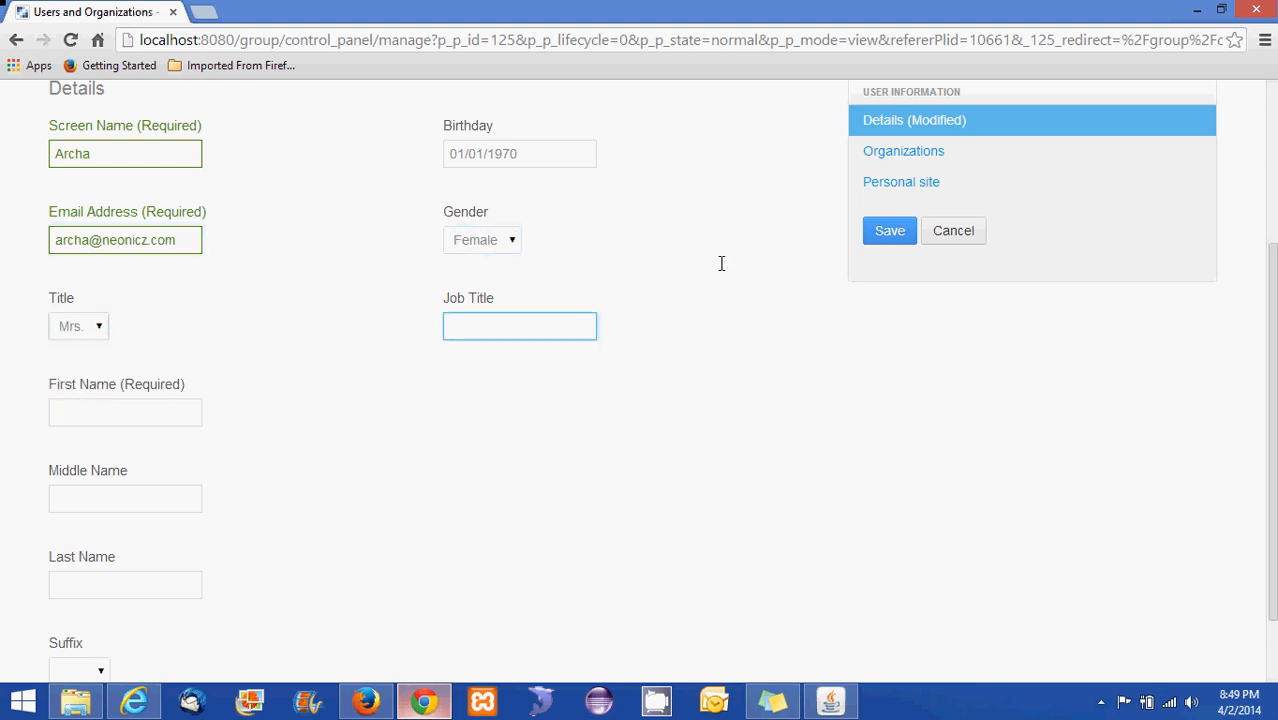
text(Senio)
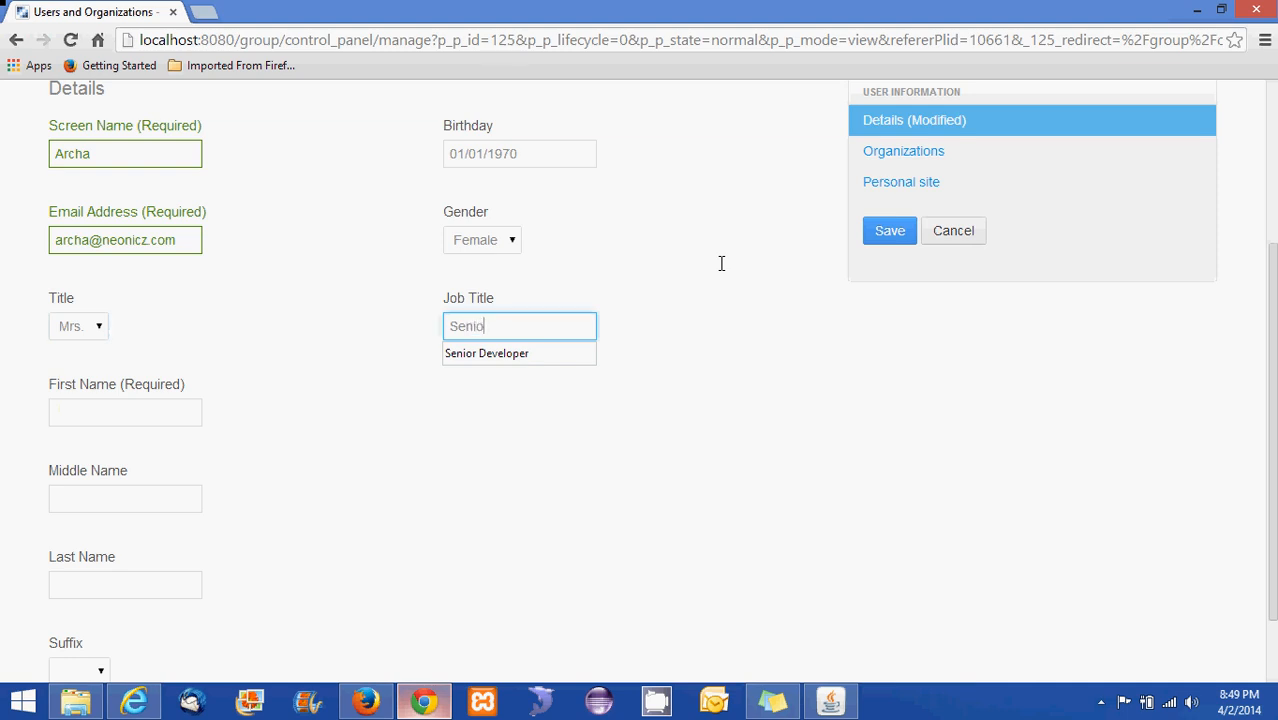
click(527, 354)
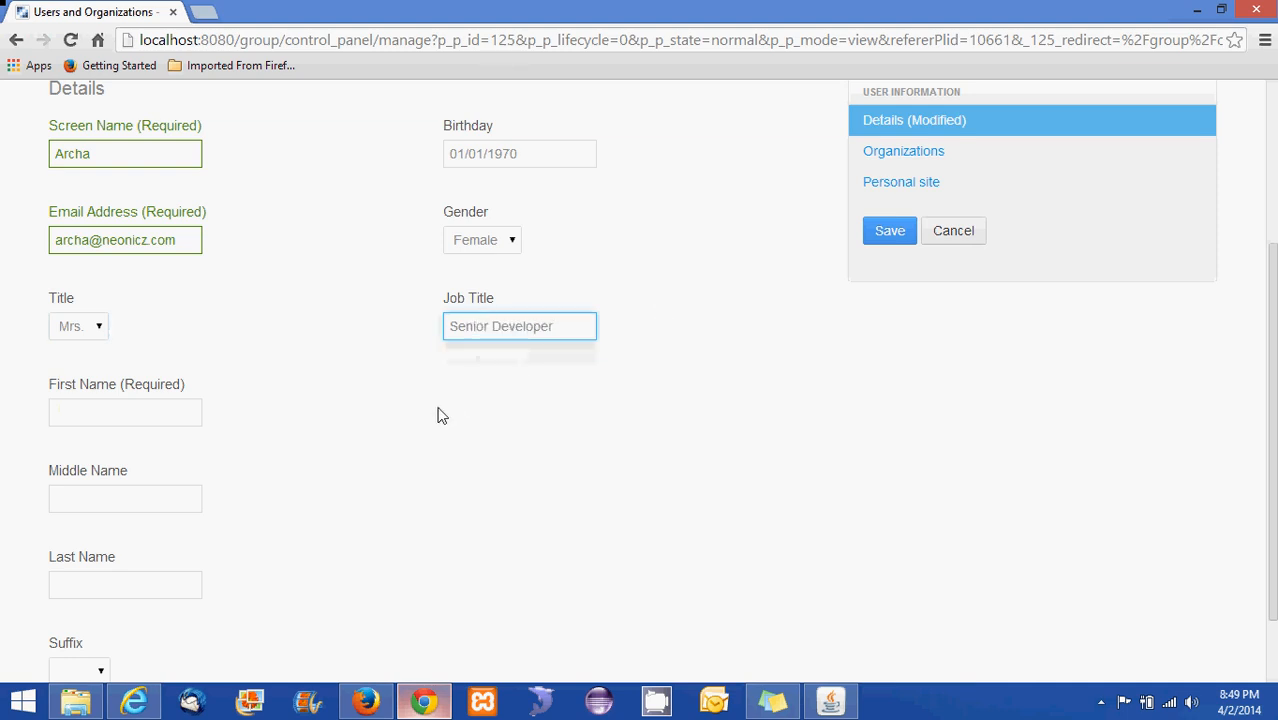
Enter the user's first and last names and save the new user
click(180, 422)
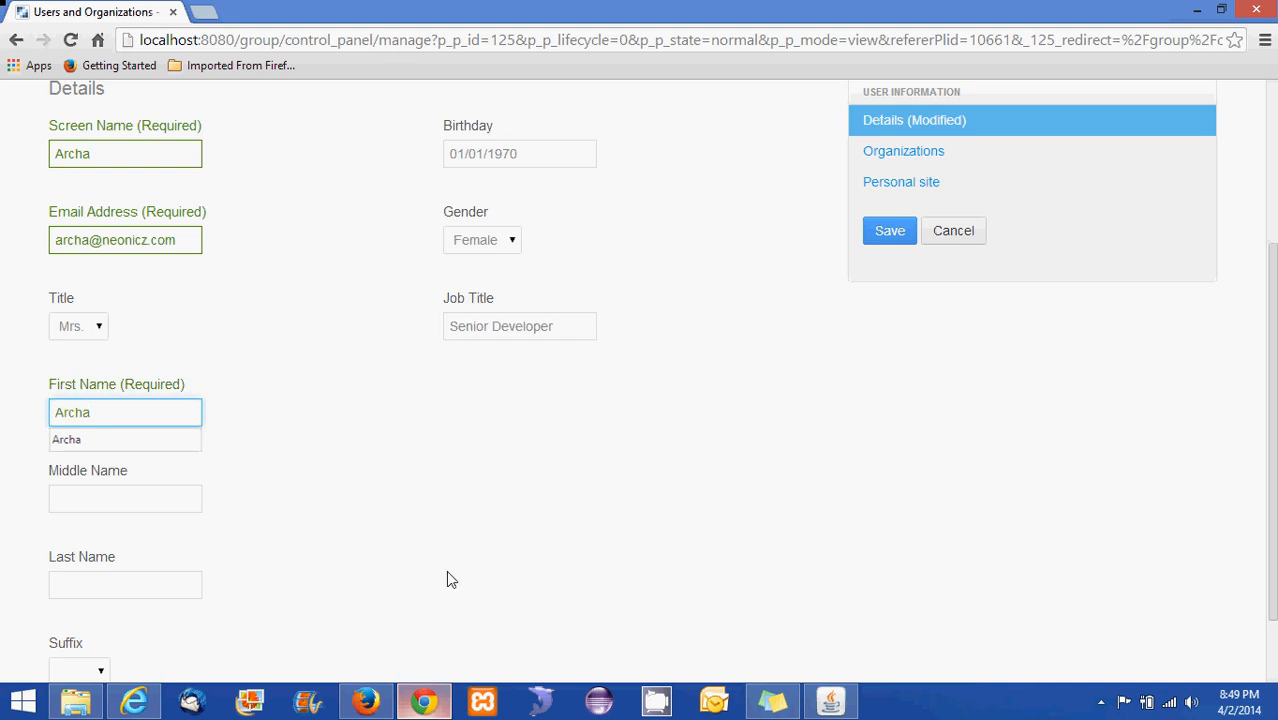
click(128, 499)
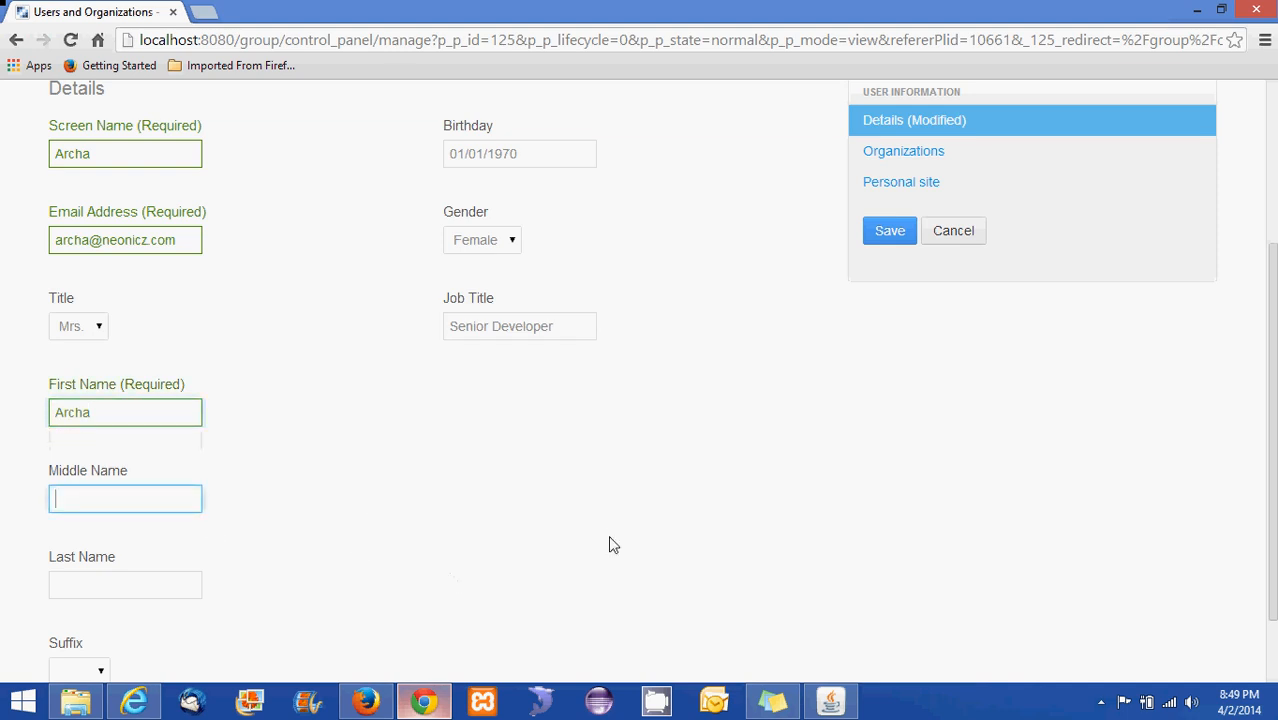
scroll(362, 553, down, 1)
click(131, 494)
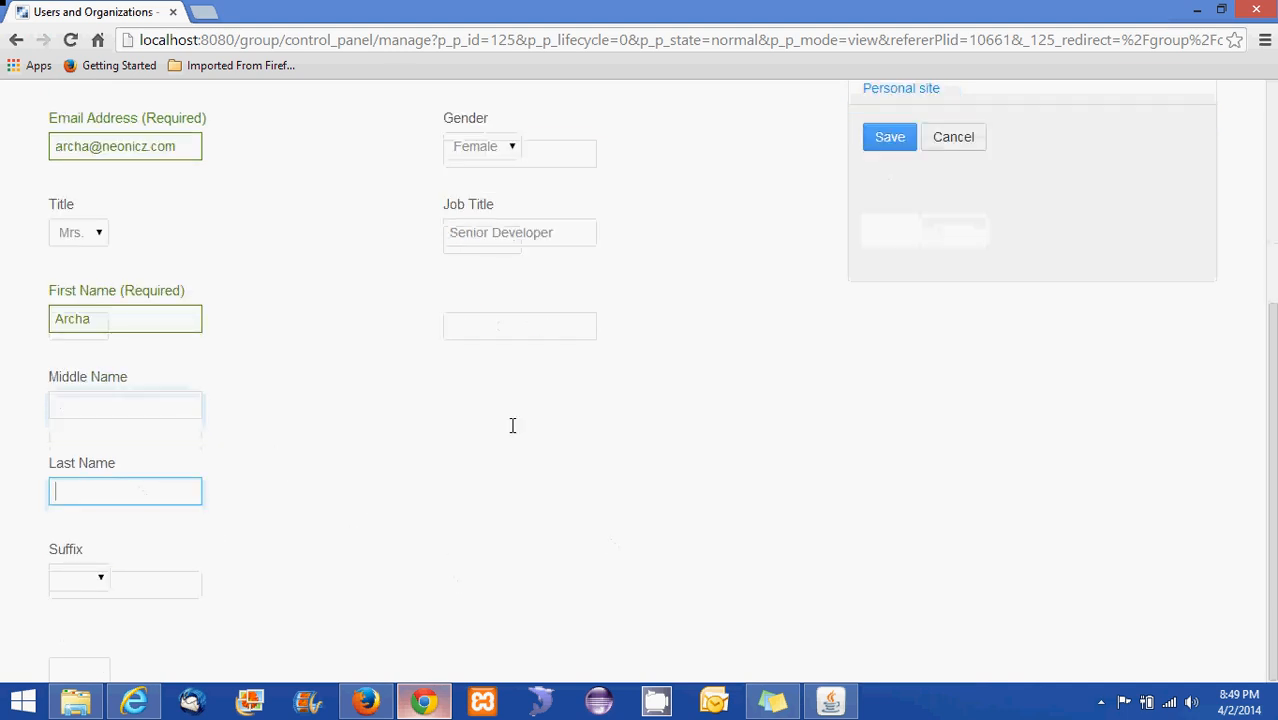
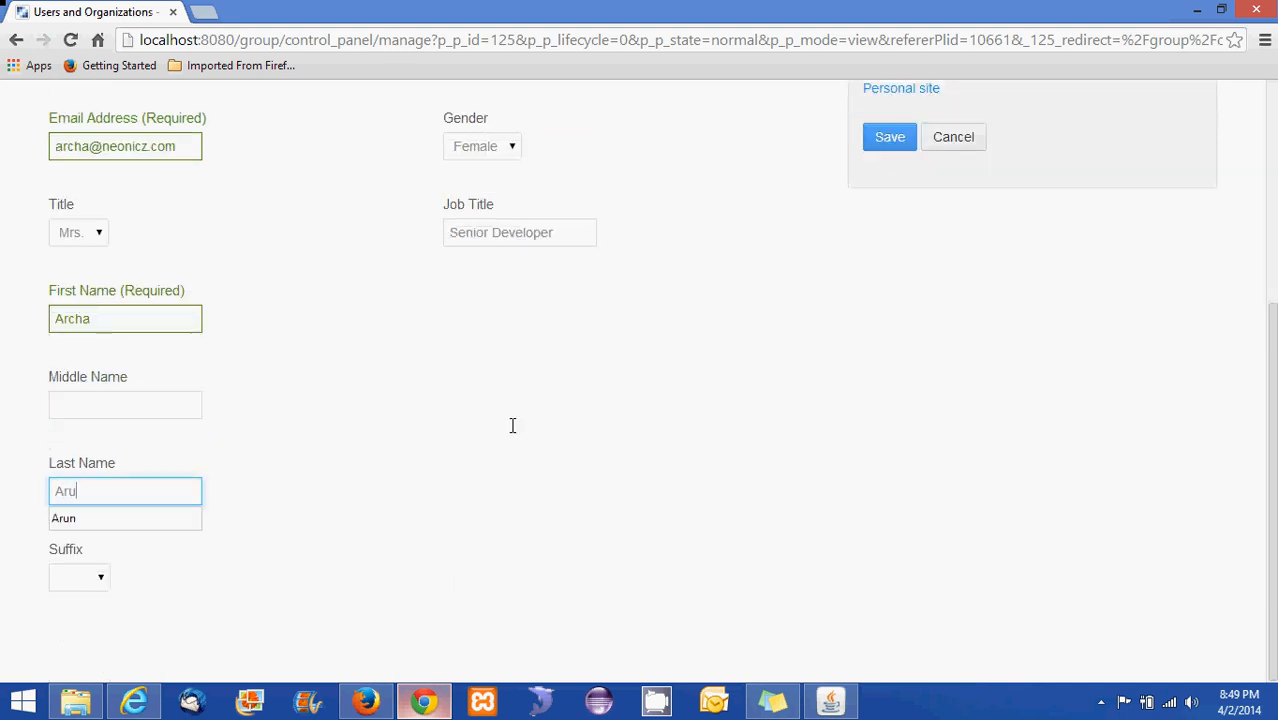
click(462, 542)
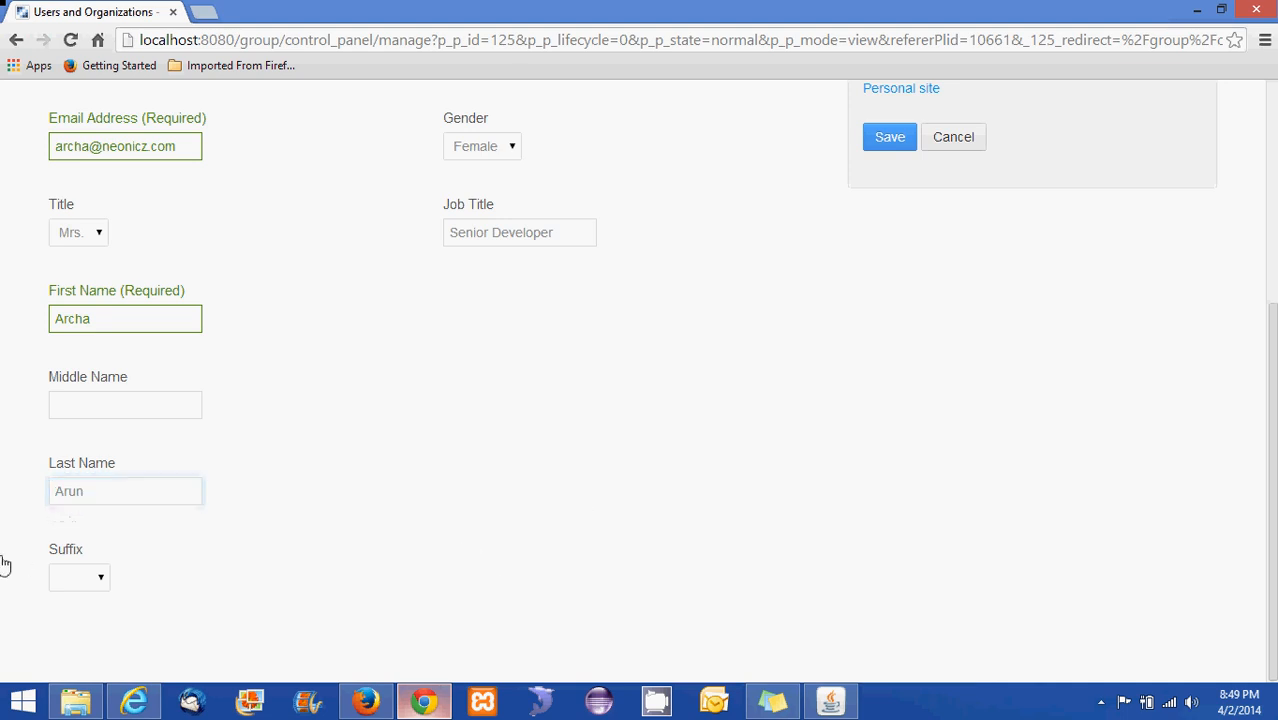
scroll(904, 215, up, 4)
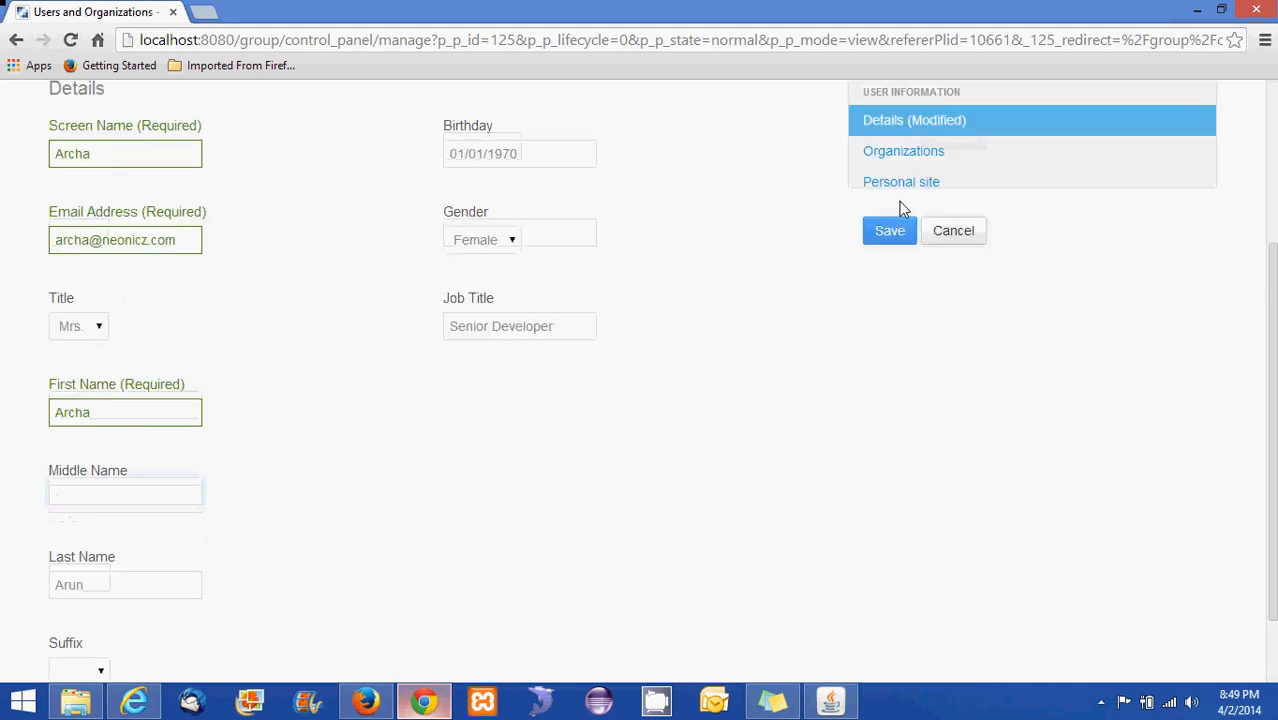
click(891, 486)
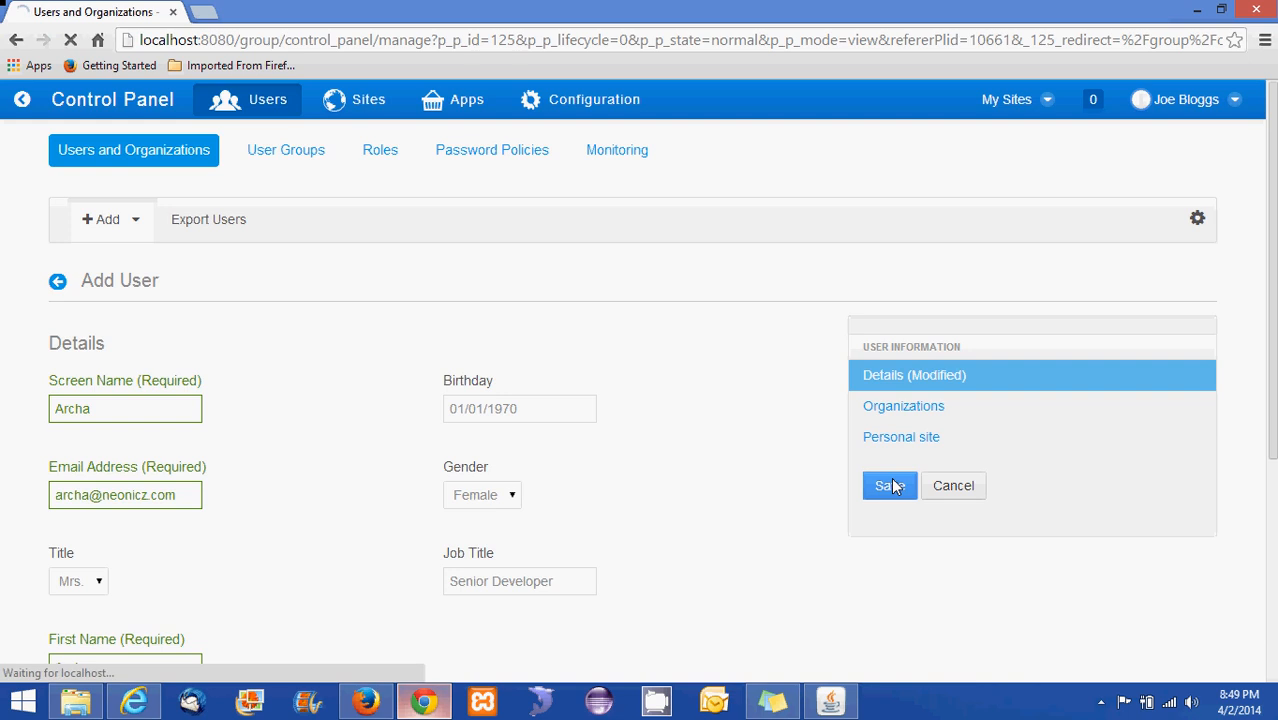
Open the new user's password settings, enter and confirm a password, and save
scroll(650, 451, down, 4)
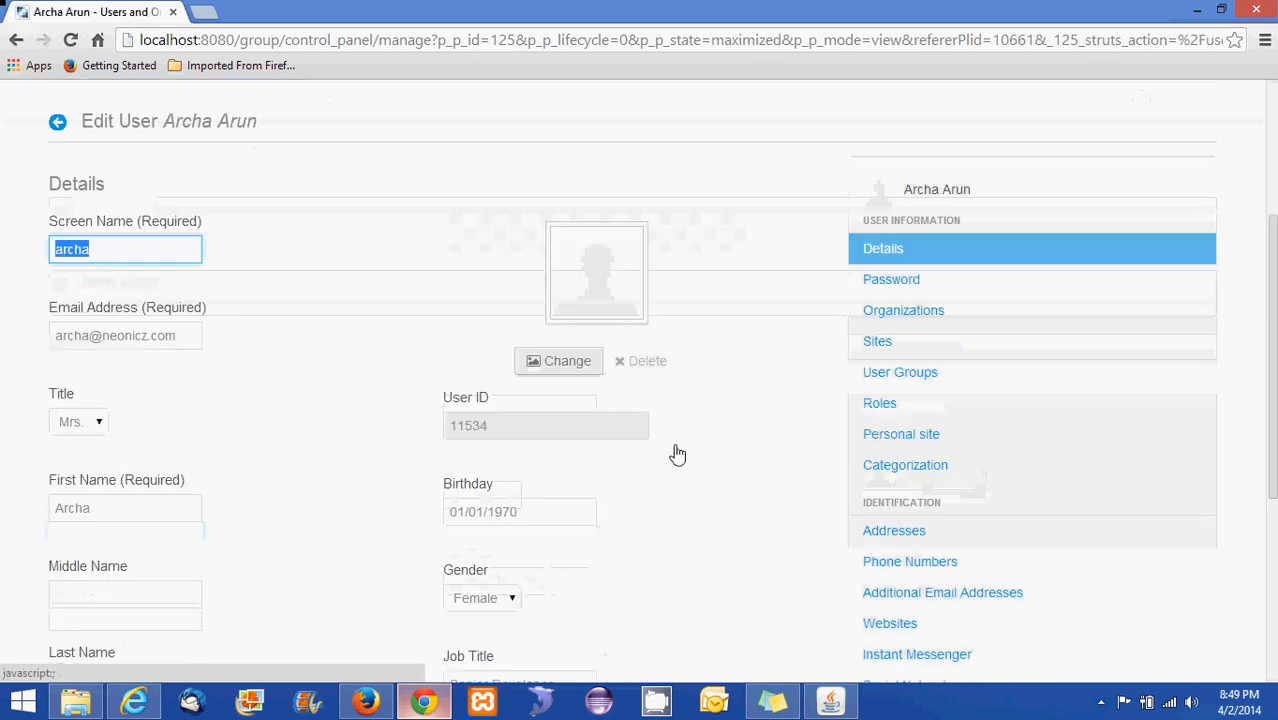
scroll(320, 408, down, 3)
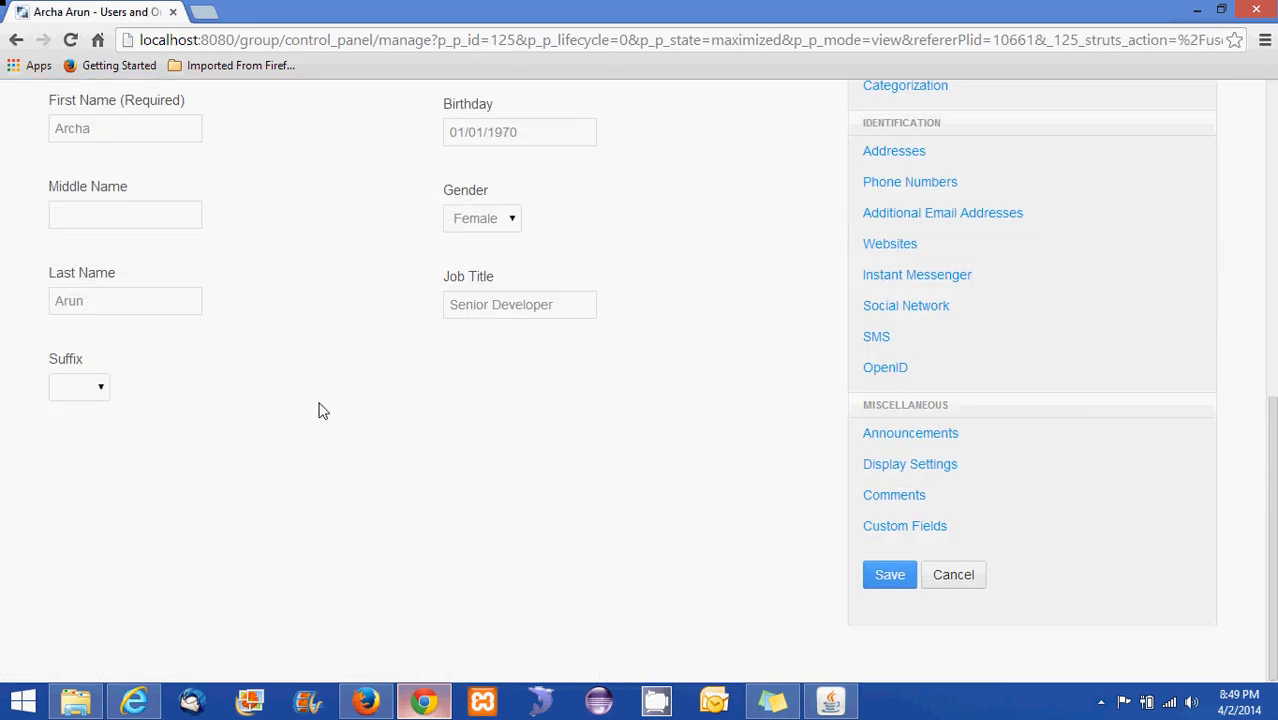
scroll(320, 408, up, 7)
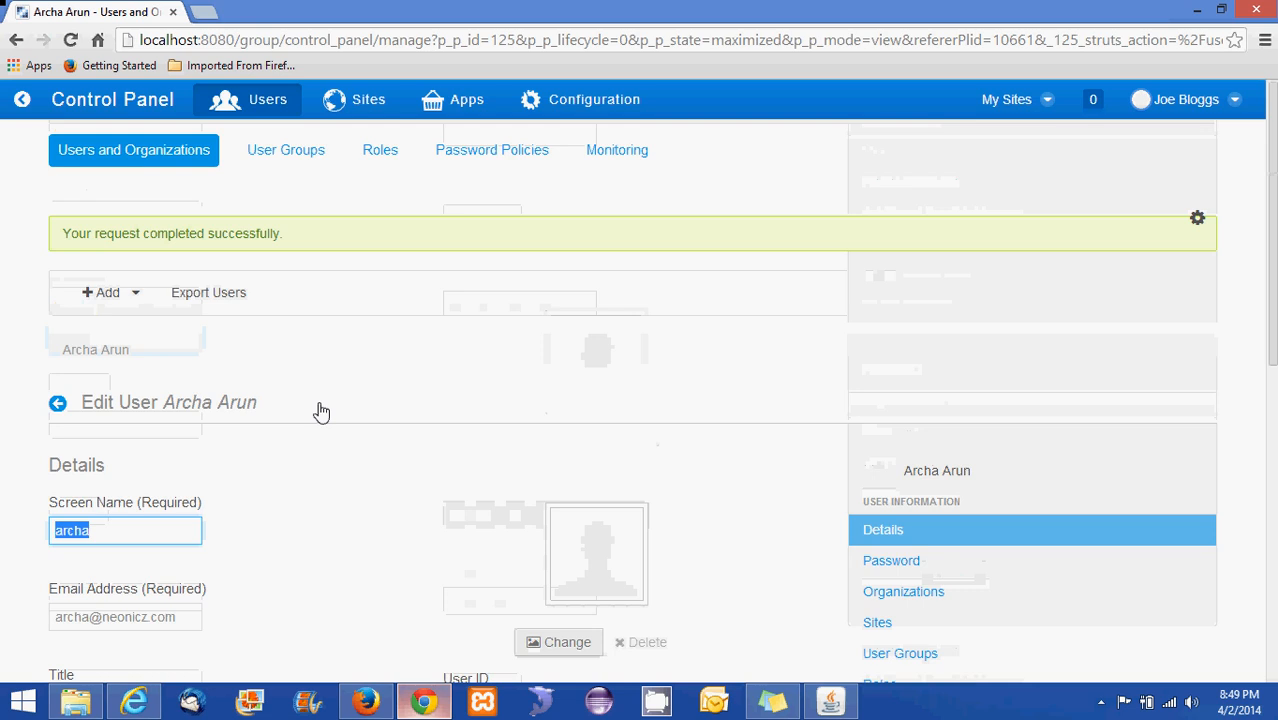
click(868, 562)
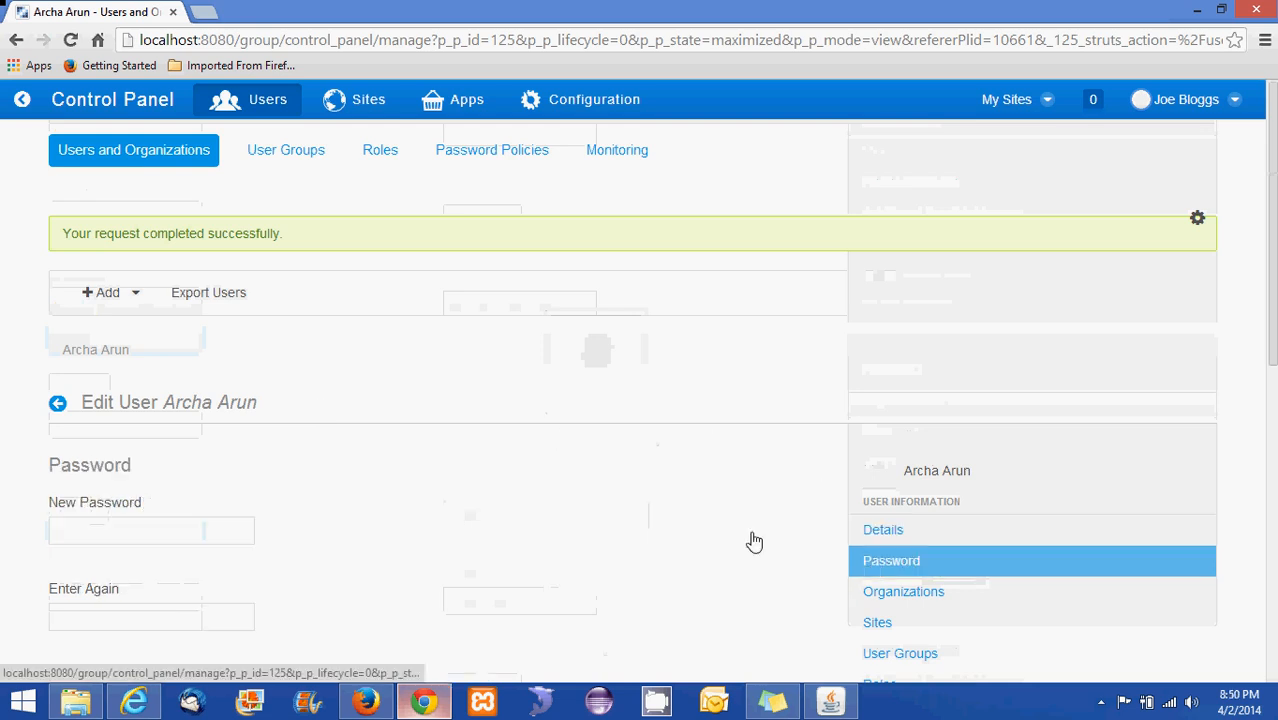
click(169, 252)
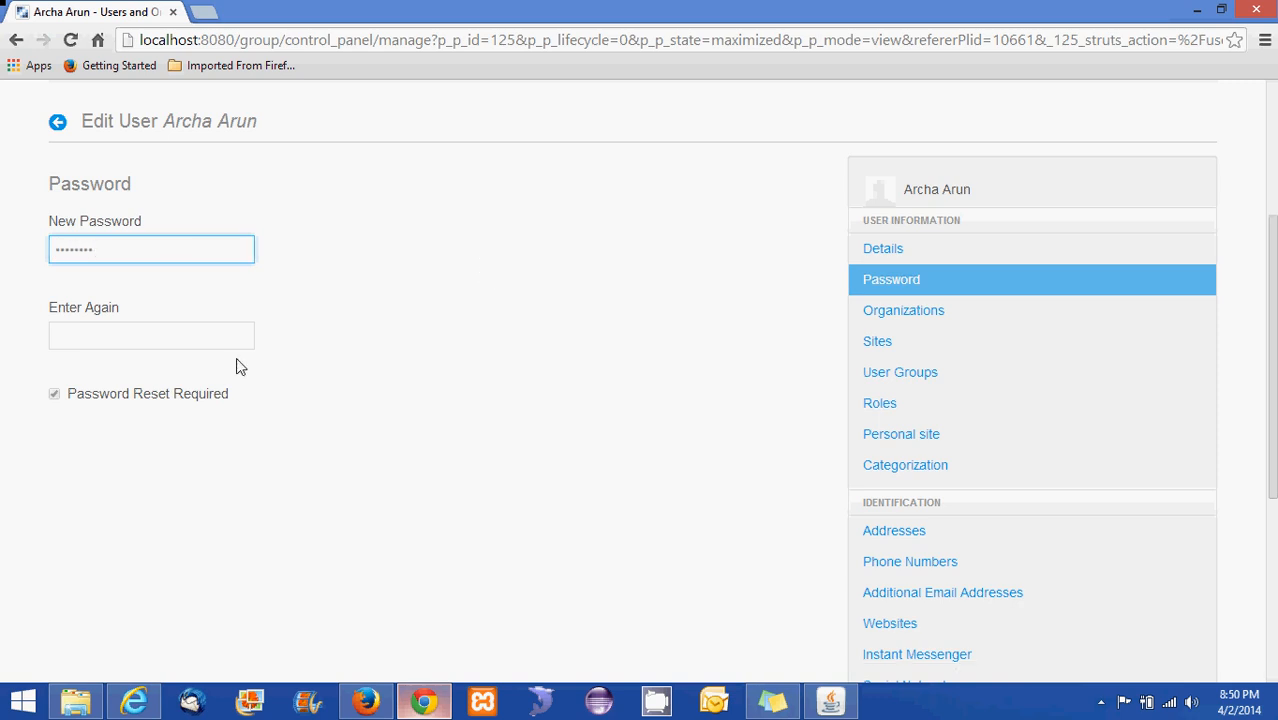
click(211, 324)
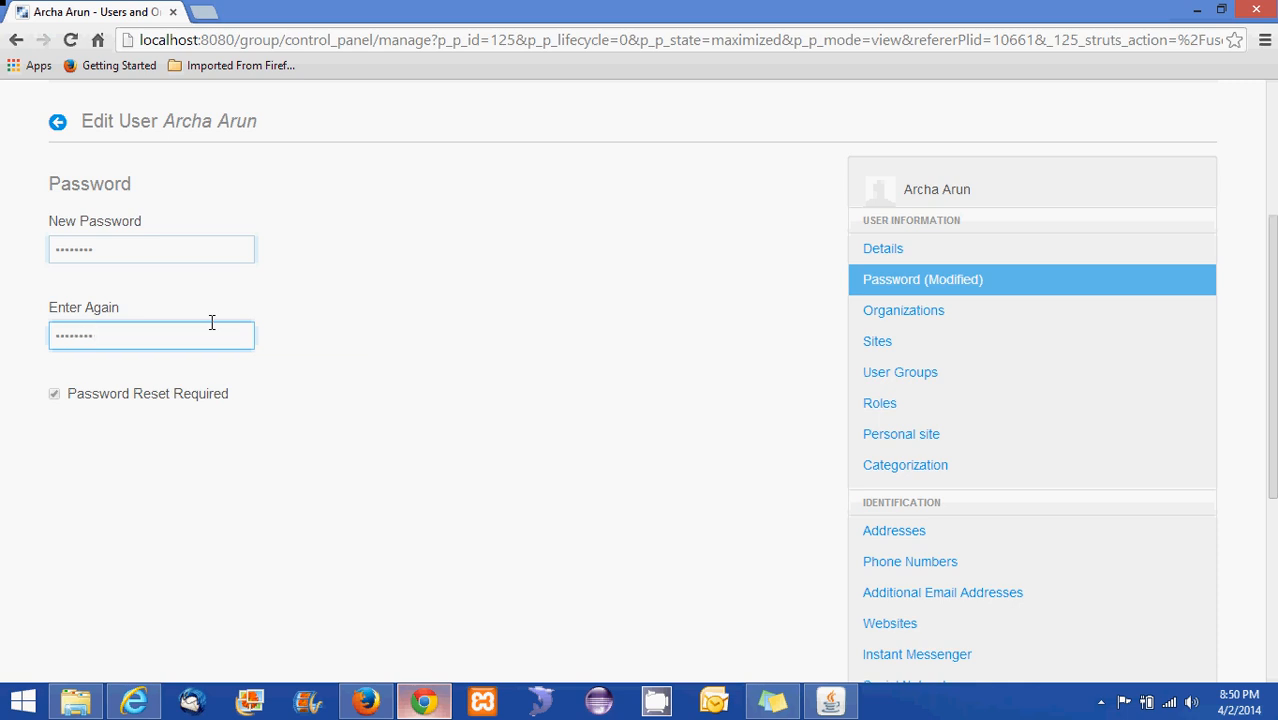
scroll(540, 382, down, 4)
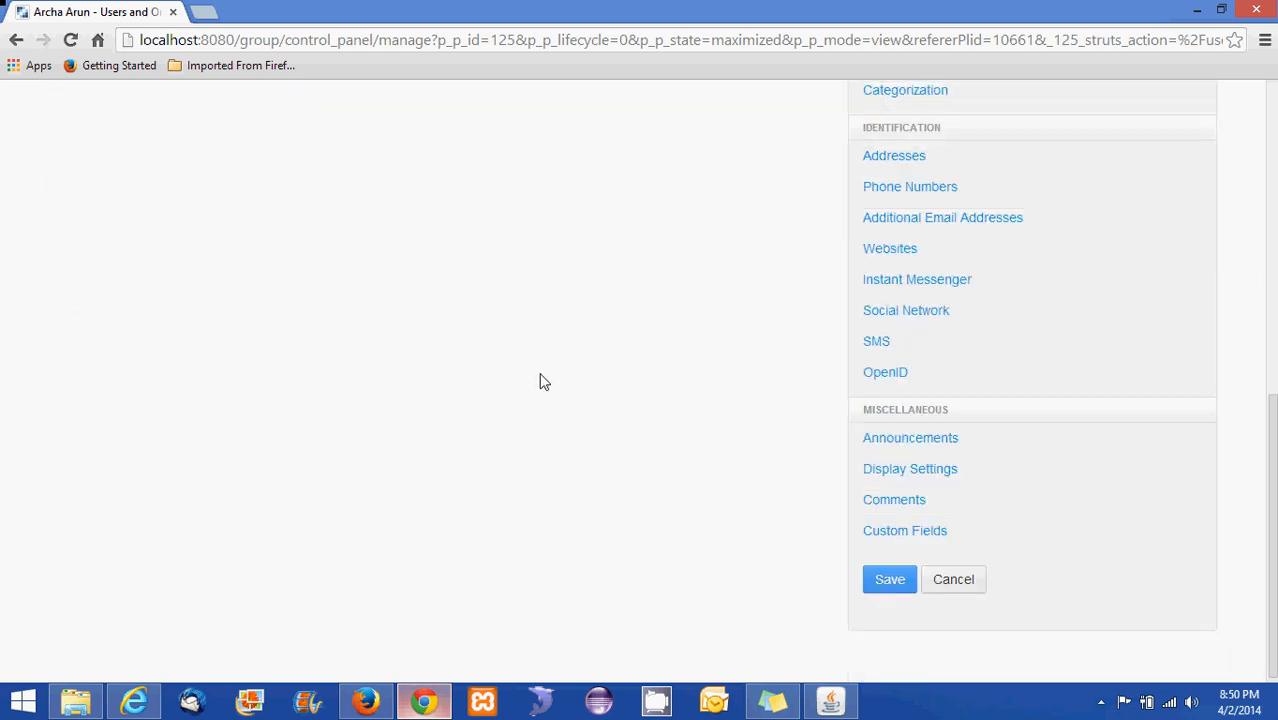
click(888, 585)
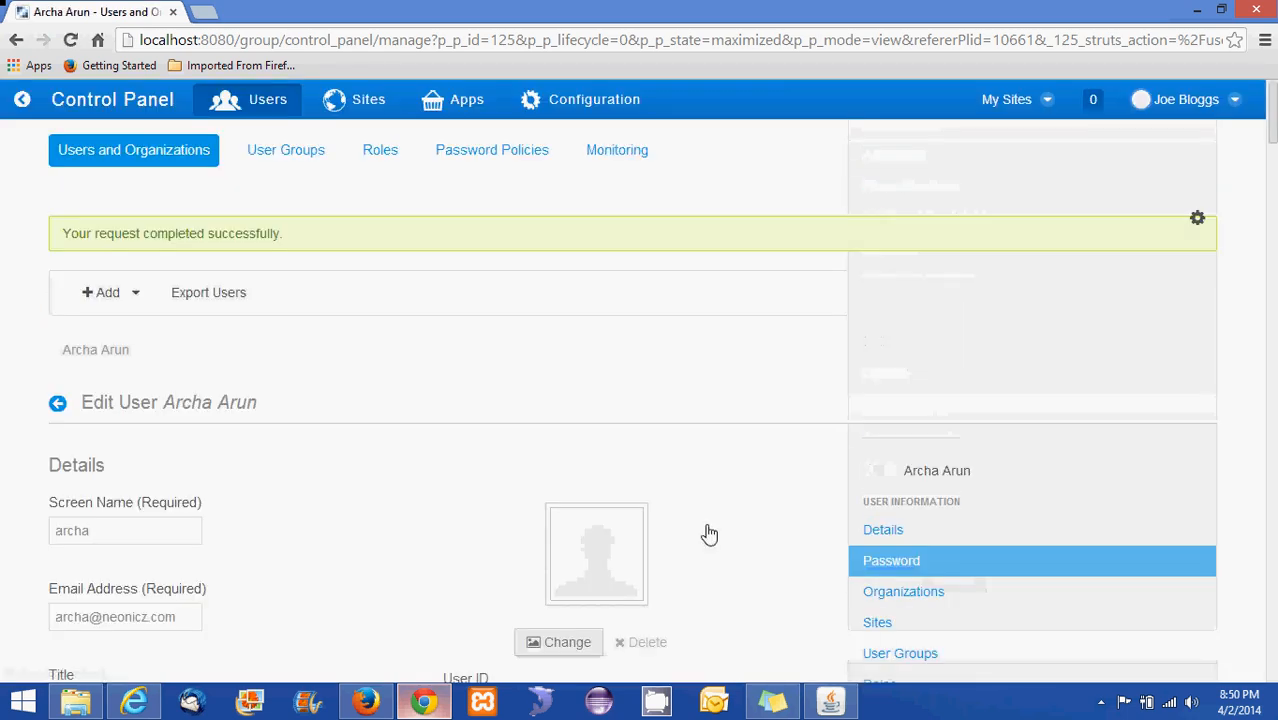
Cancel out of the Edit User form back to the Control Panel
scroll(708, 524, up, 3)
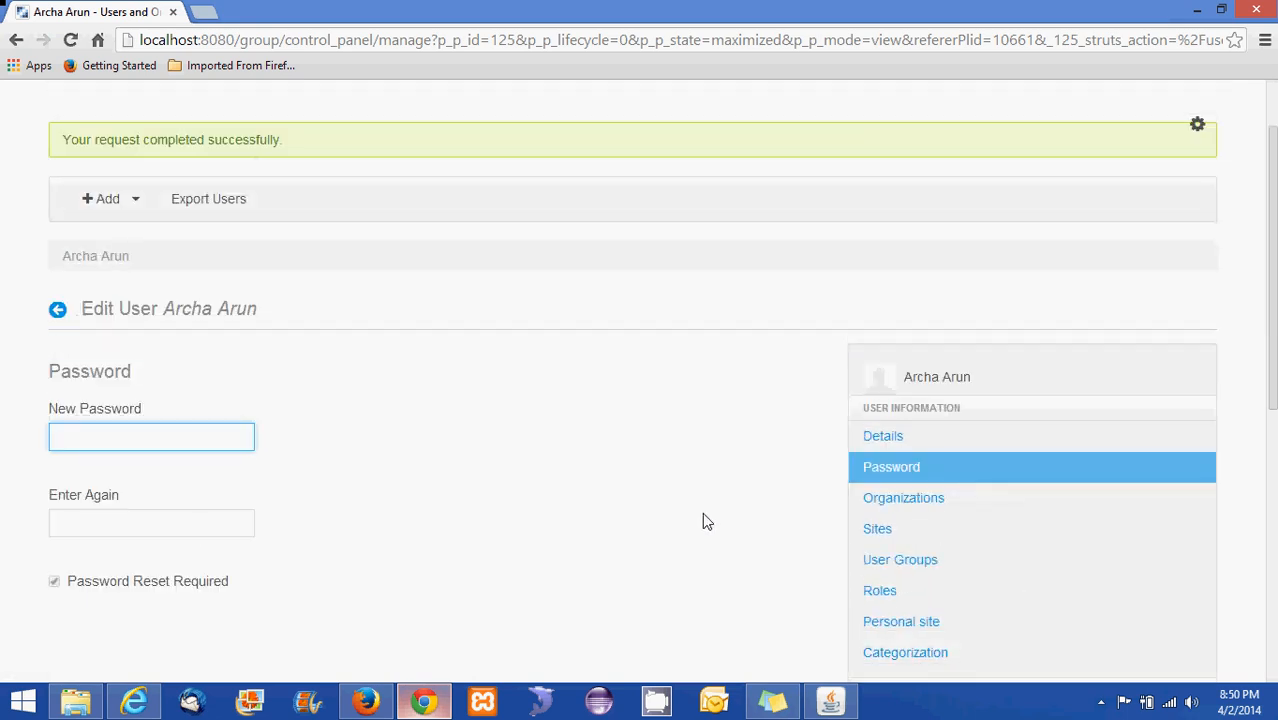
scroll(702, 511, down, 6)
click(966, 590)
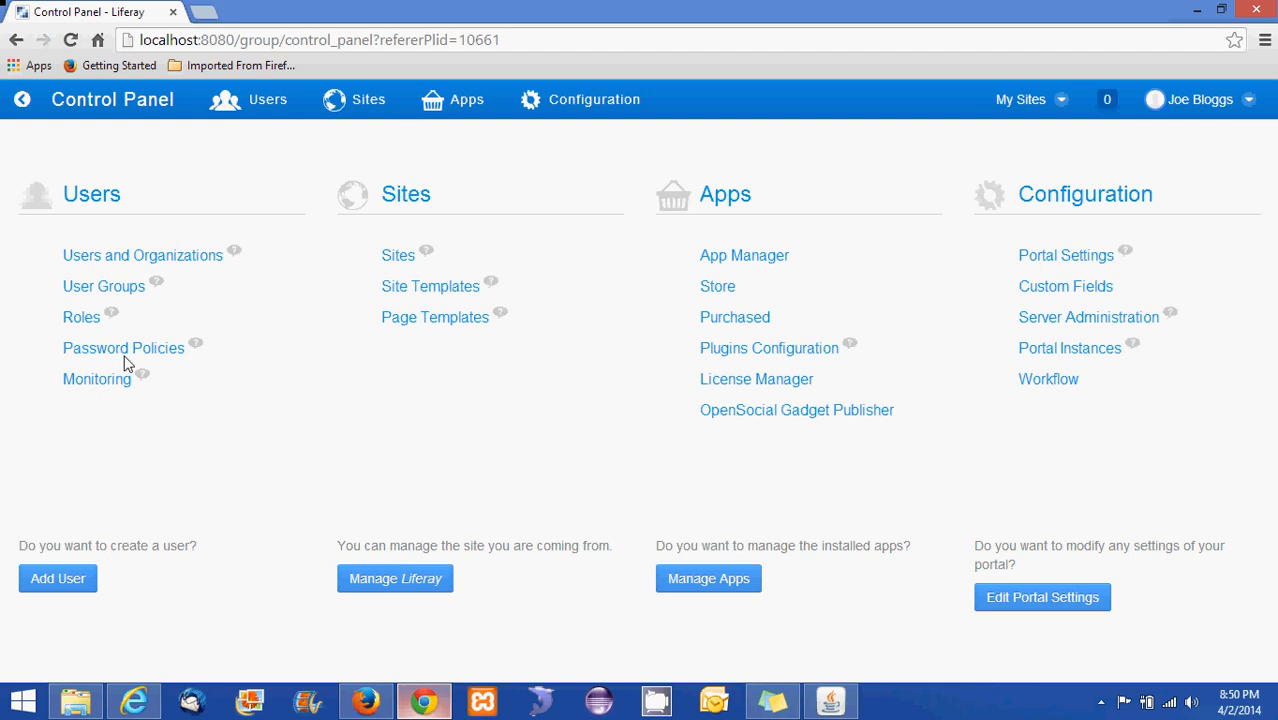
Review the Users and Organizations list, then bring up the portal in Internet Explorer
click(153, 261)
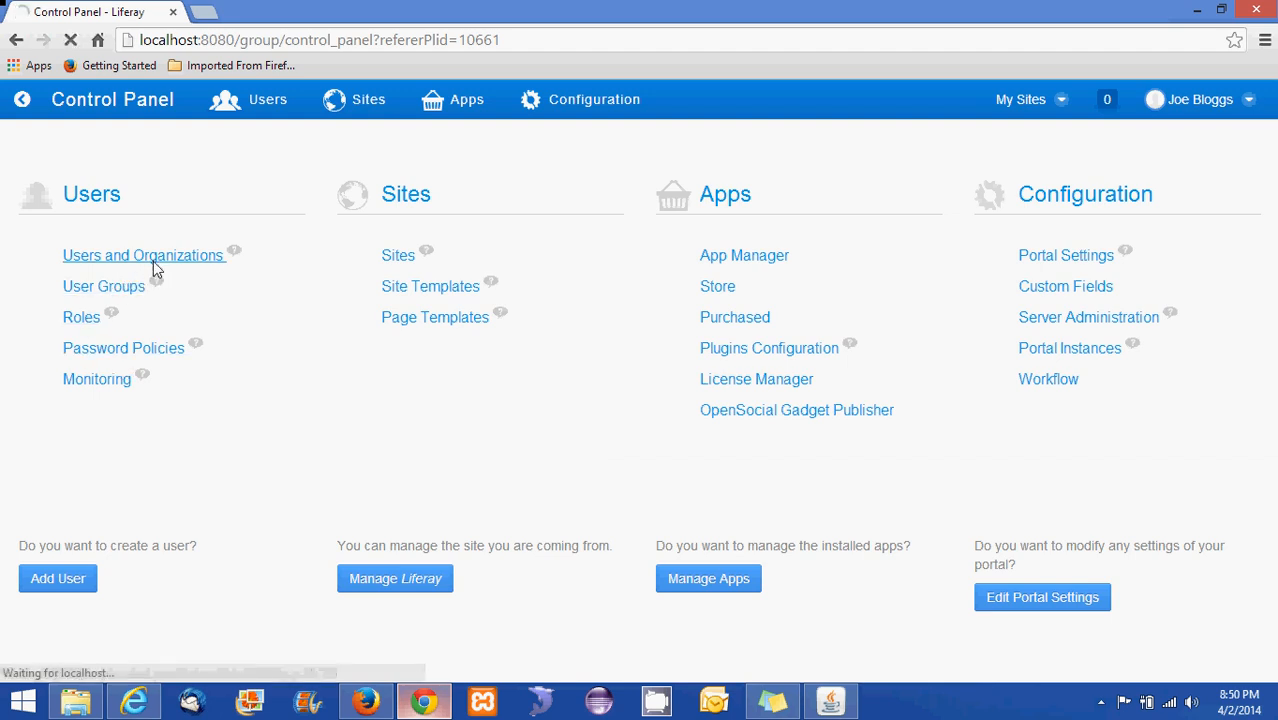
scroll(320, 465, down, 3)
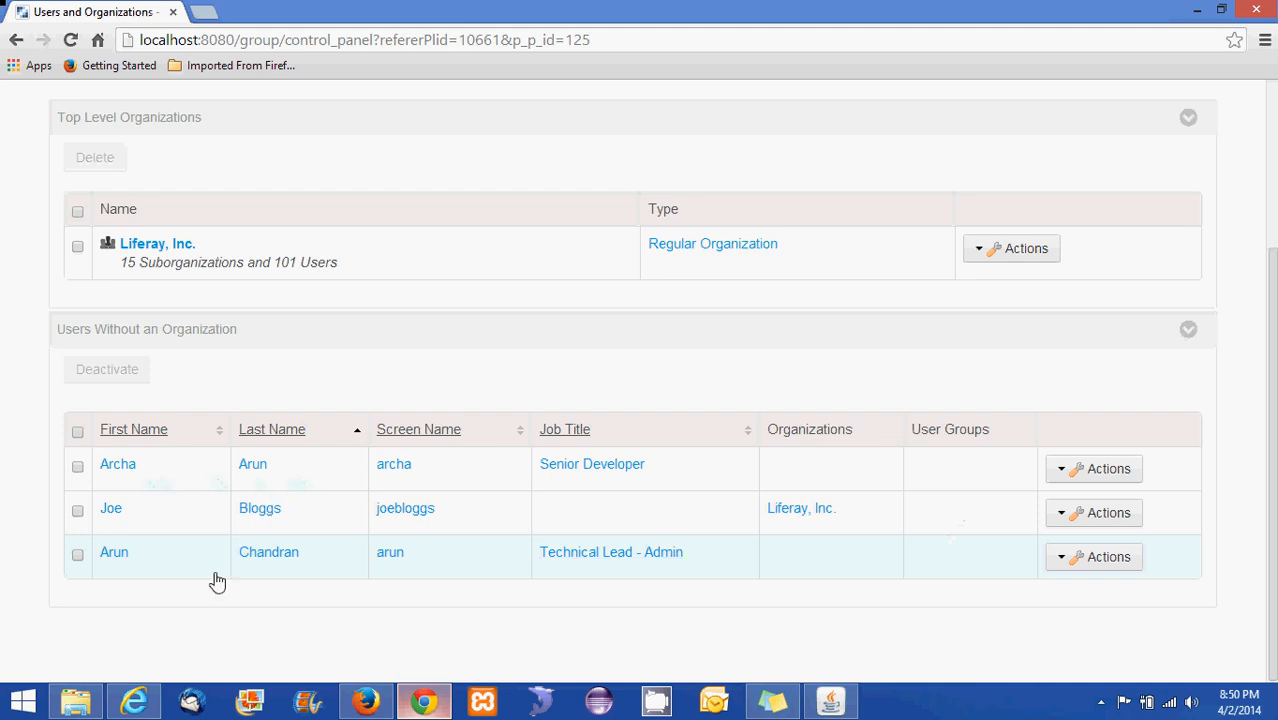
click(135, 704)
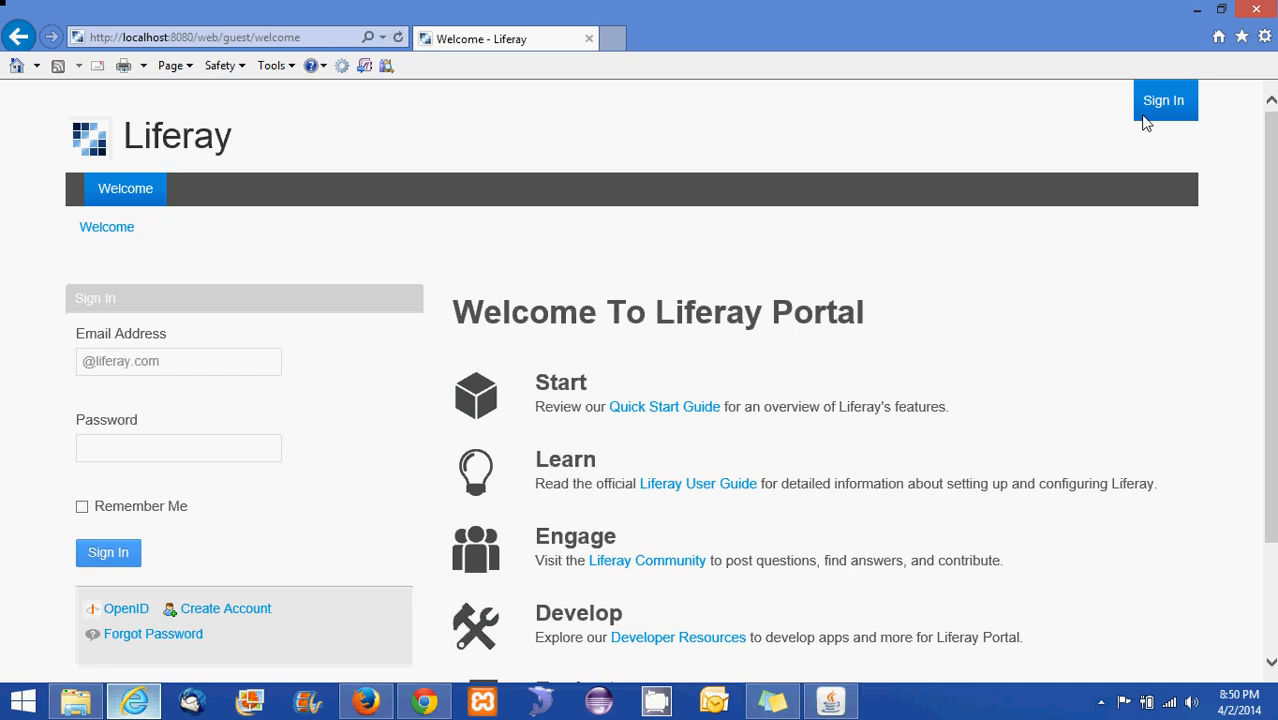
Sign in as the new user with the suggested e-mail address and the user's password
click(1165, 108)
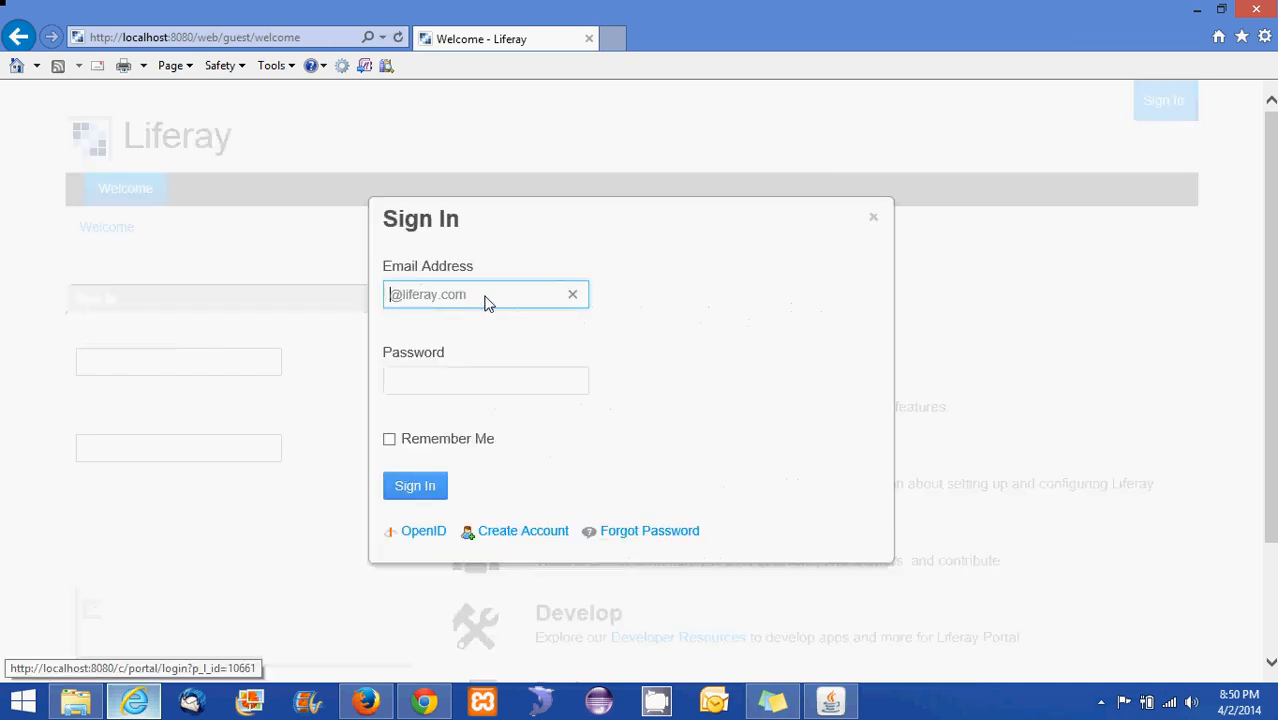
drag(485, 294, 359, 297)
text(arch)
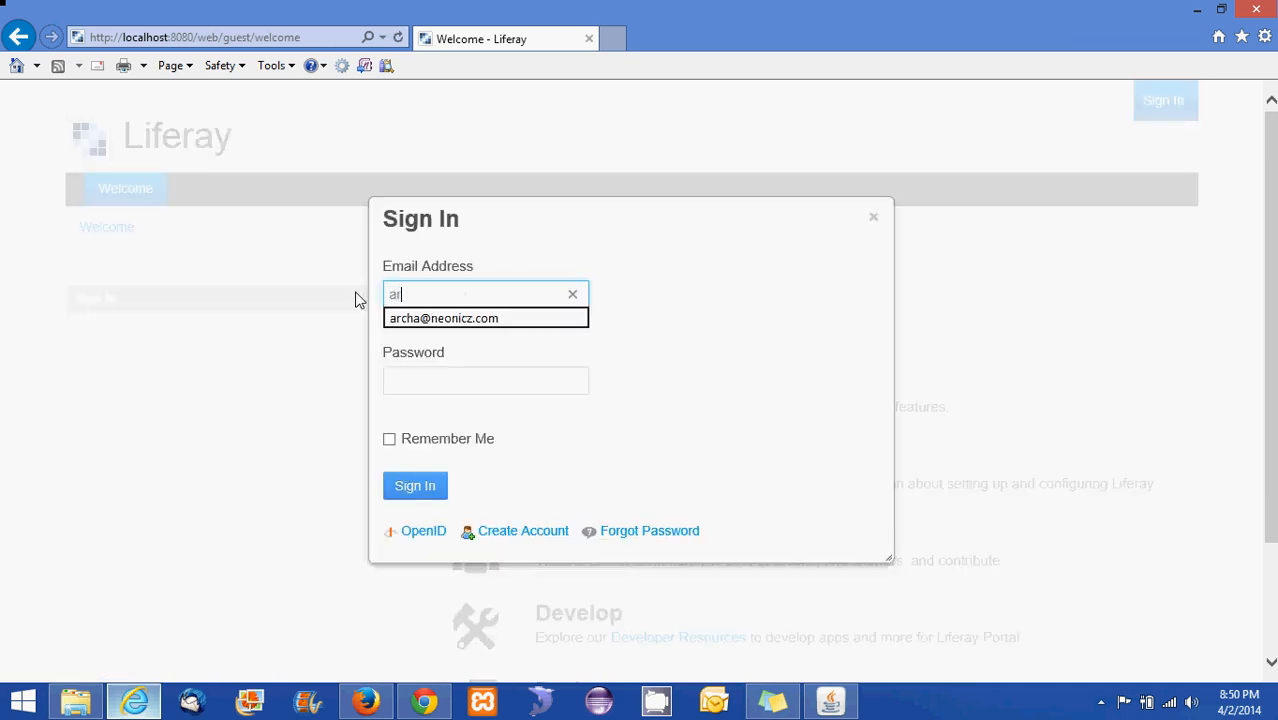
click(428, 320)
click(440, 378)
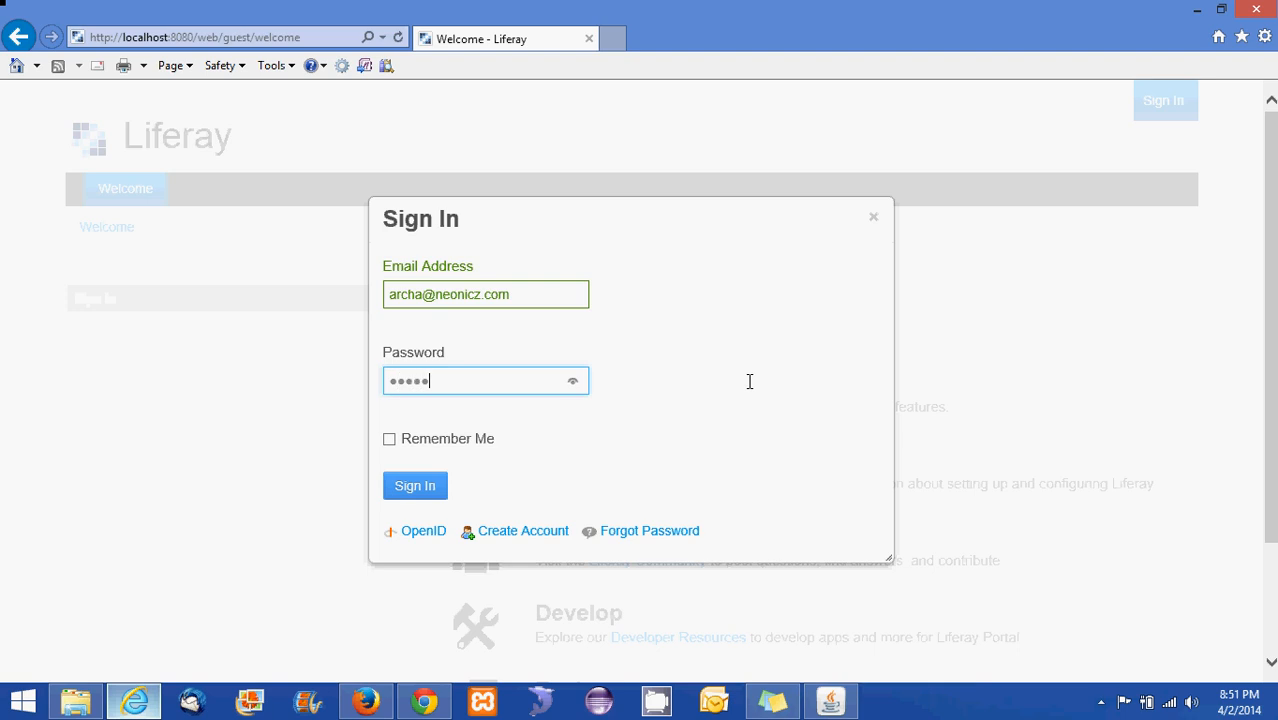
click(430, 485)
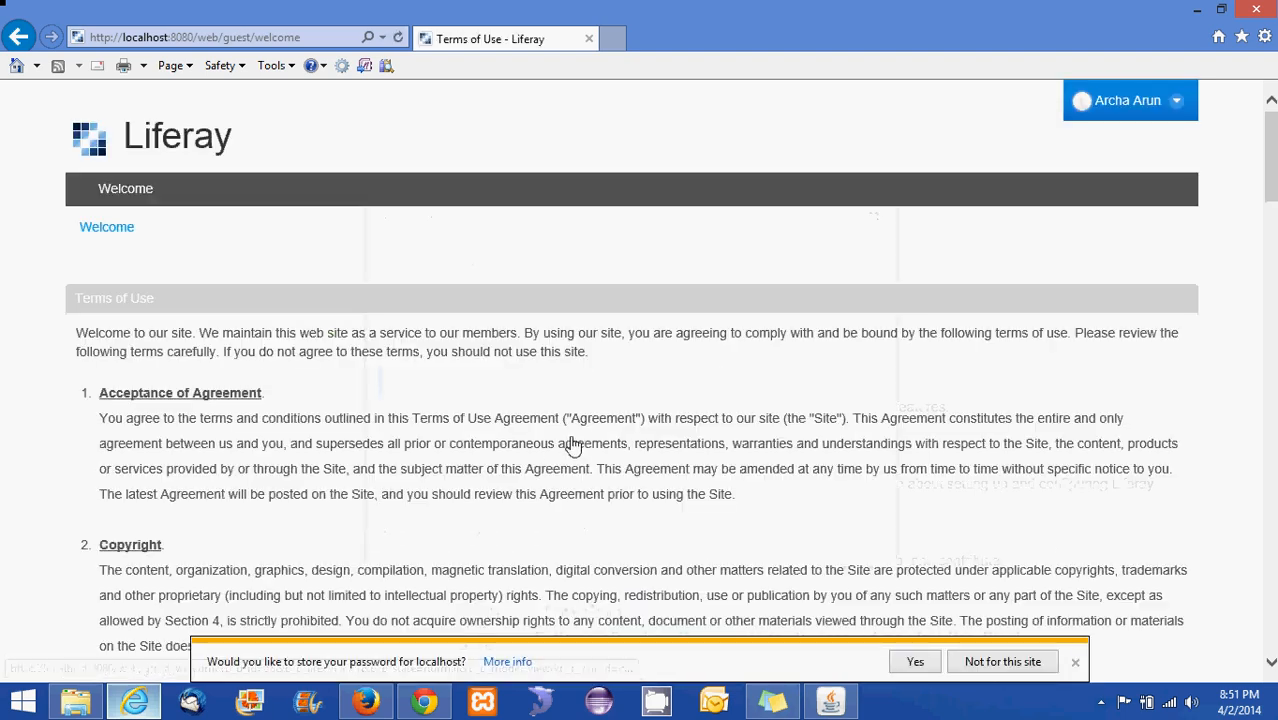
Dismiss the save-password bar and agree to the Terms of Use
scroll(547, 433, down, 20)
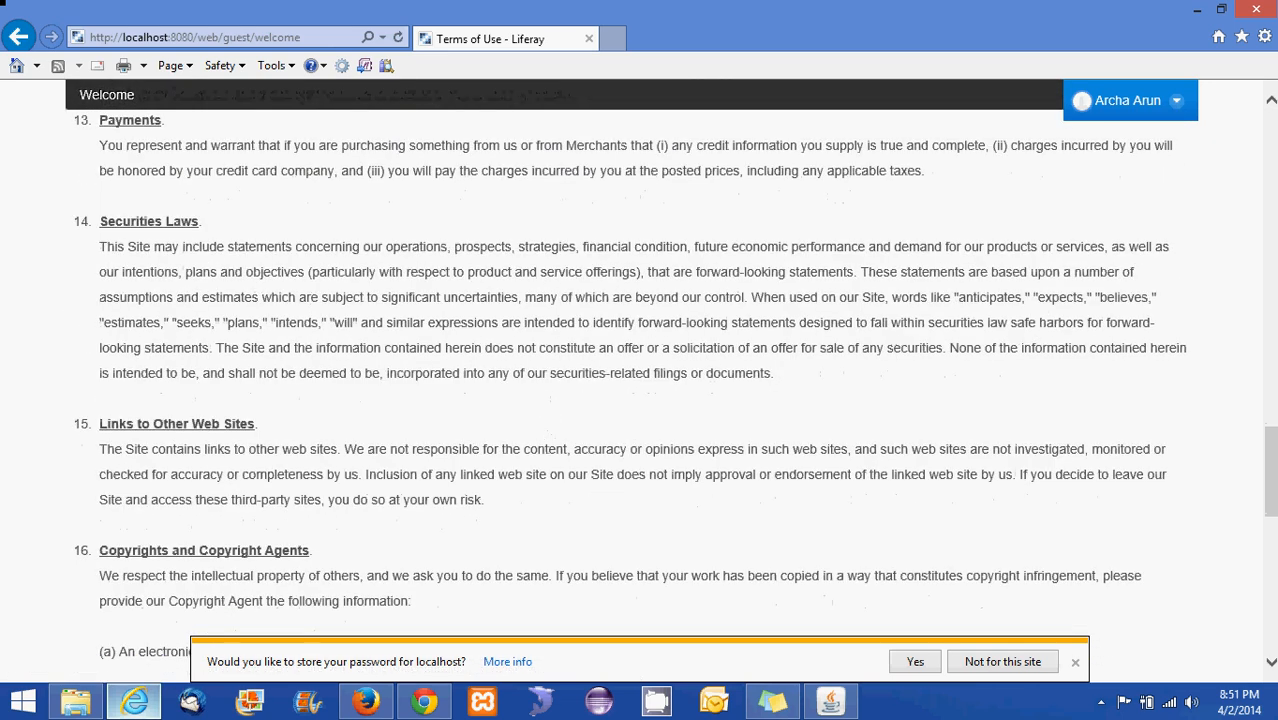
click(1075, 662)
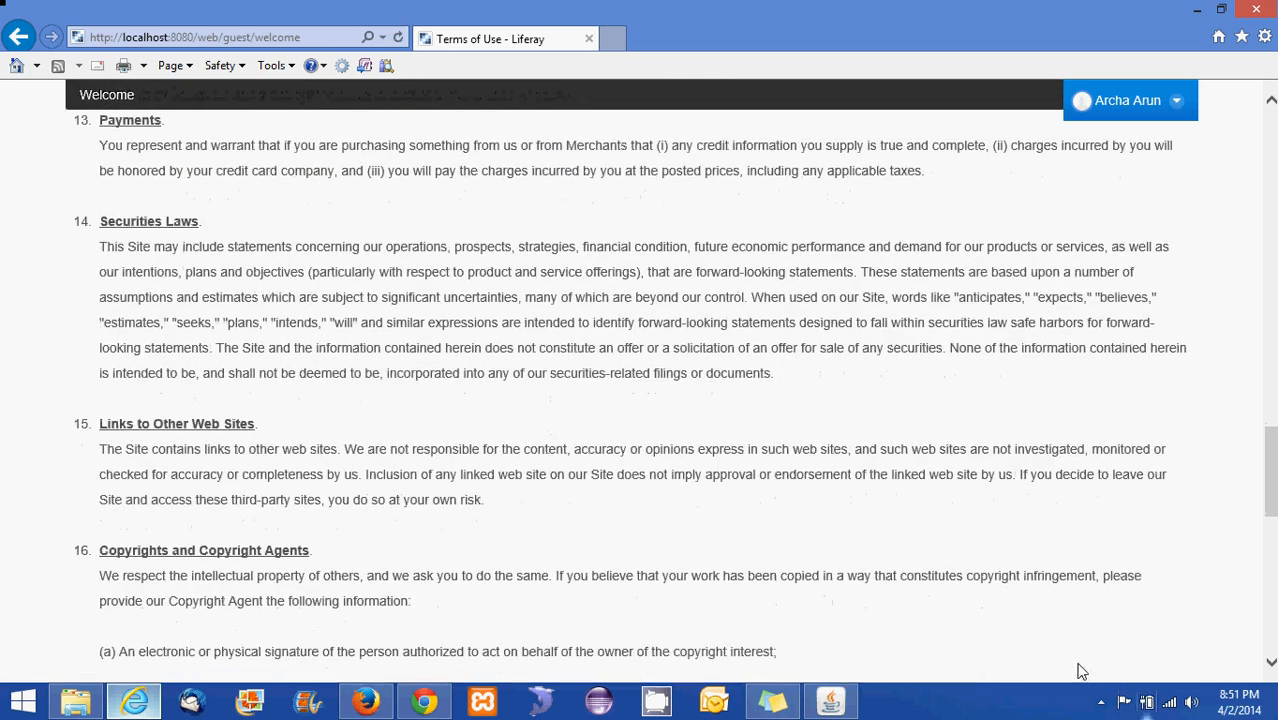
scroll(689, 626, down, 10)
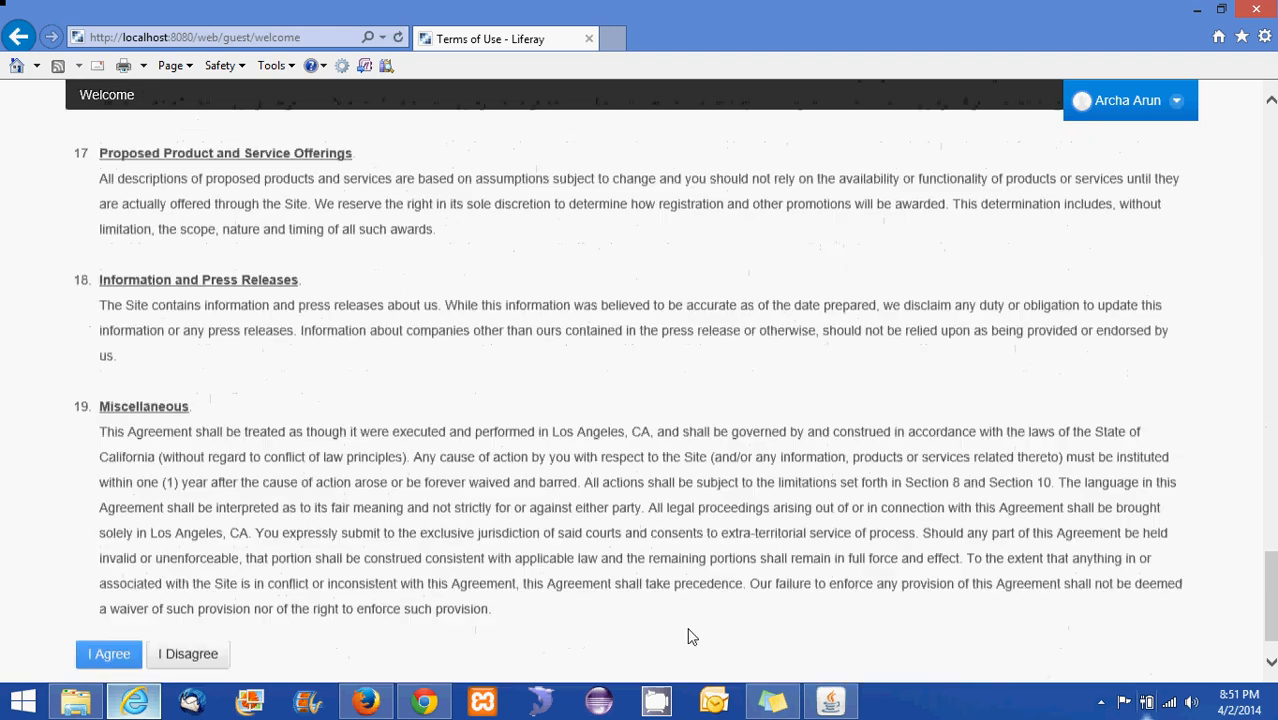
click(110, 602)
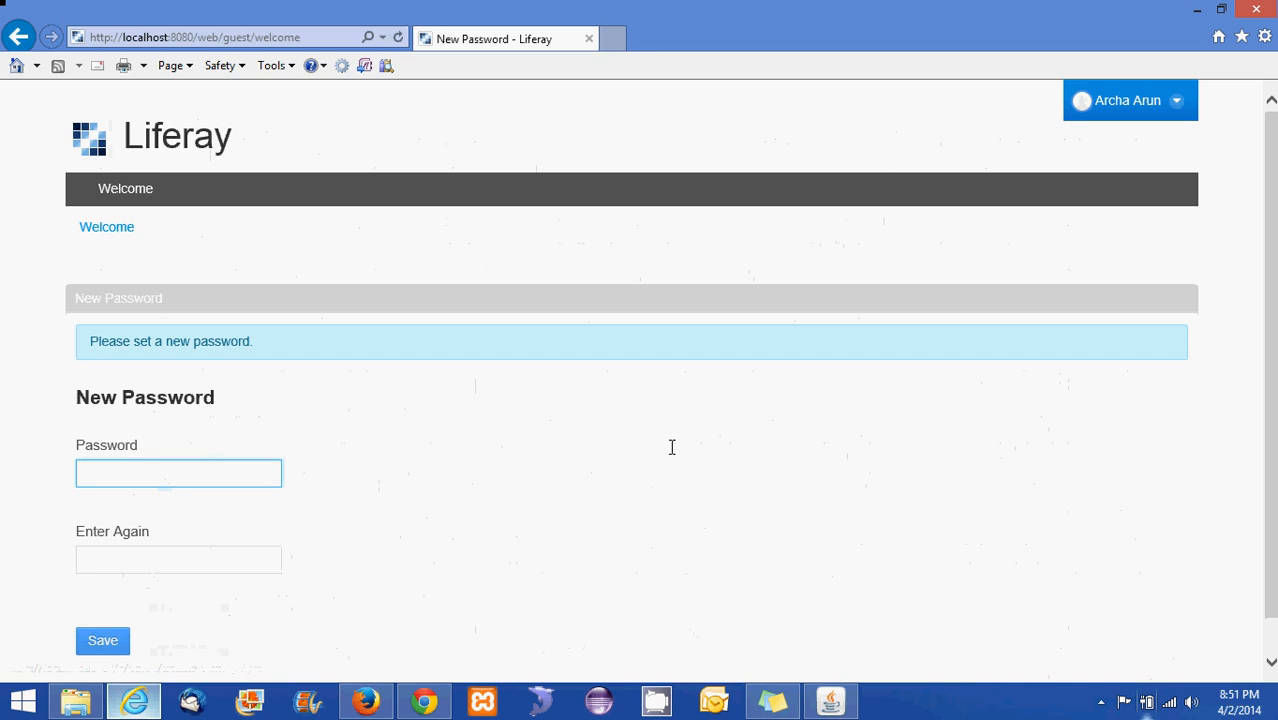
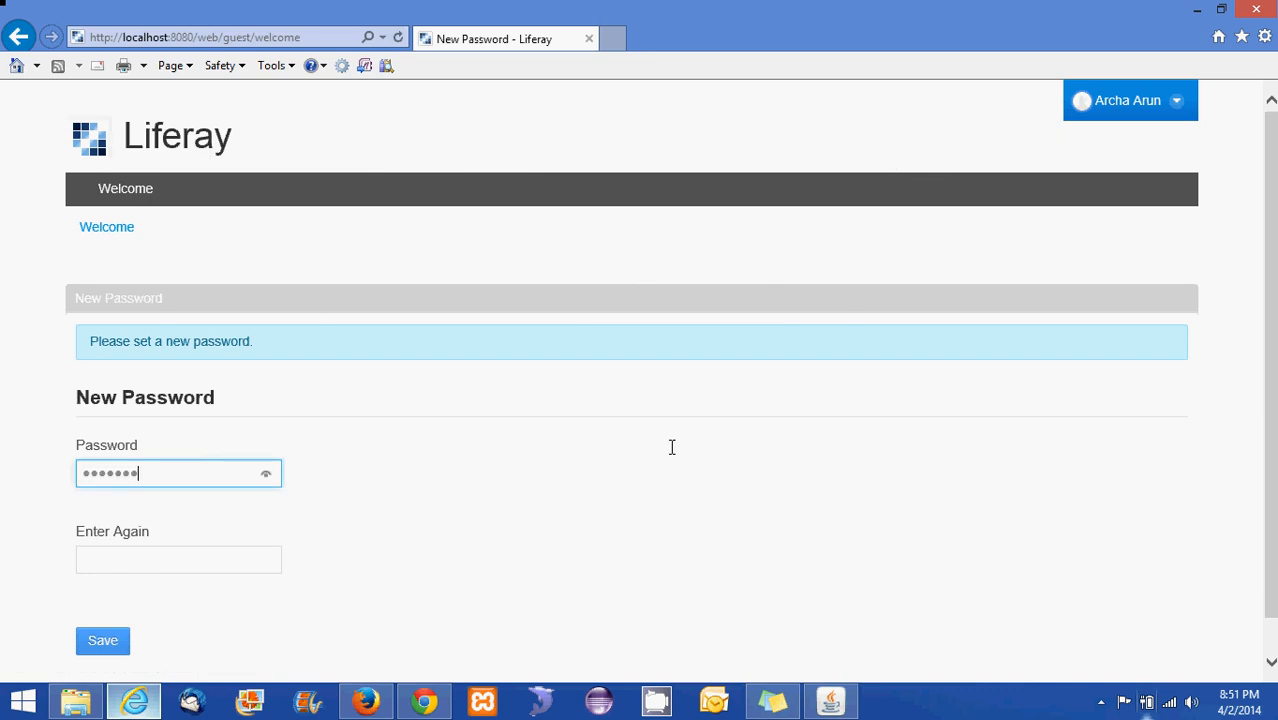
Enter the new password in both password fields and save it
scroll(269, 548, down, 1)
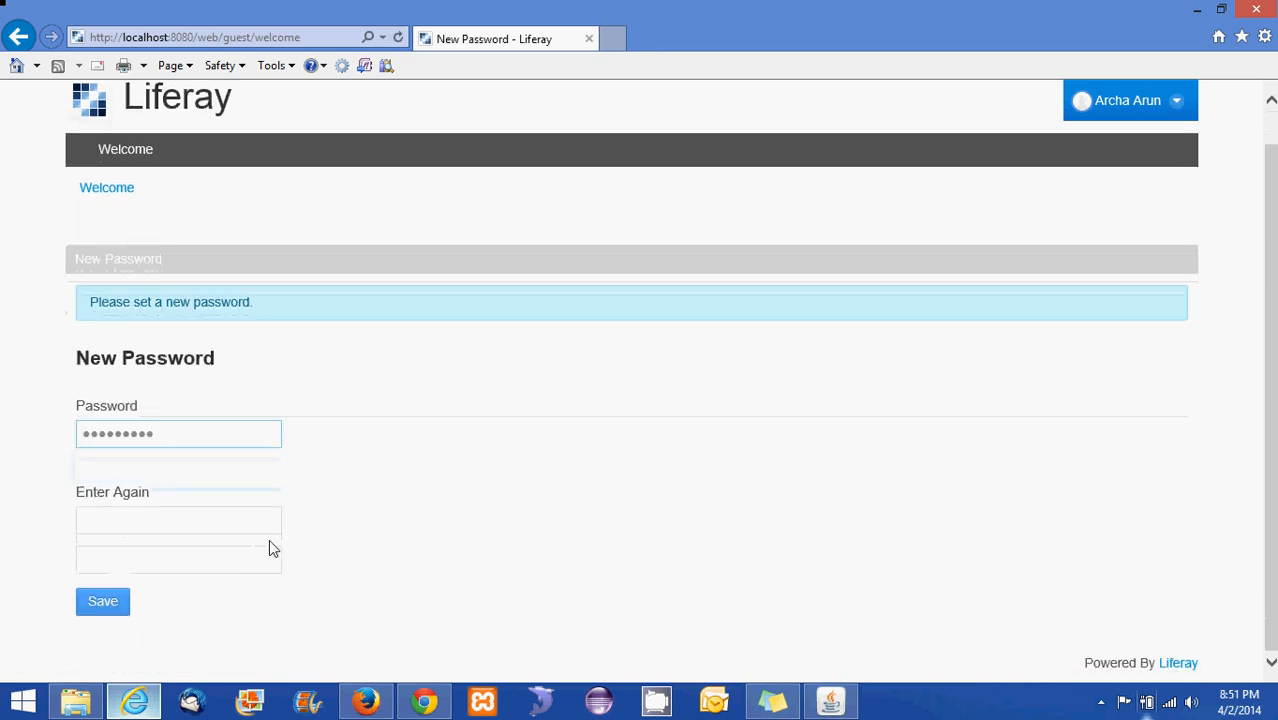
click(204, 522)
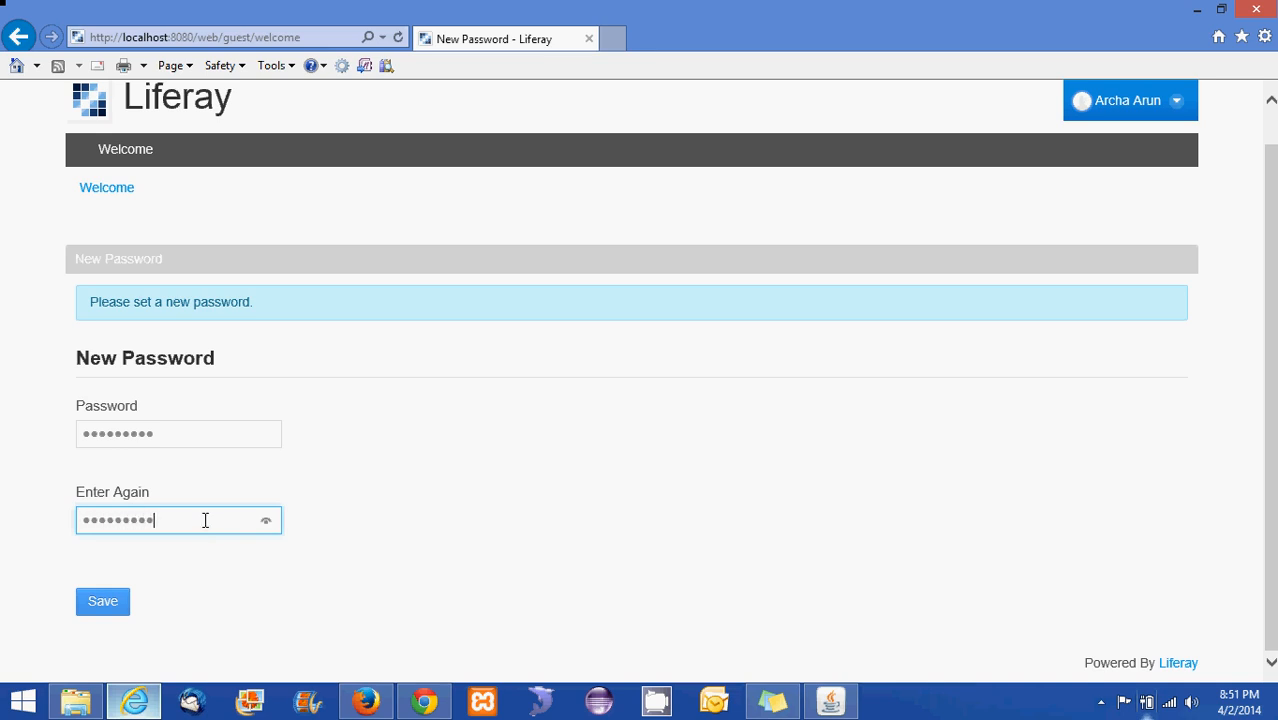
click(101, 613)
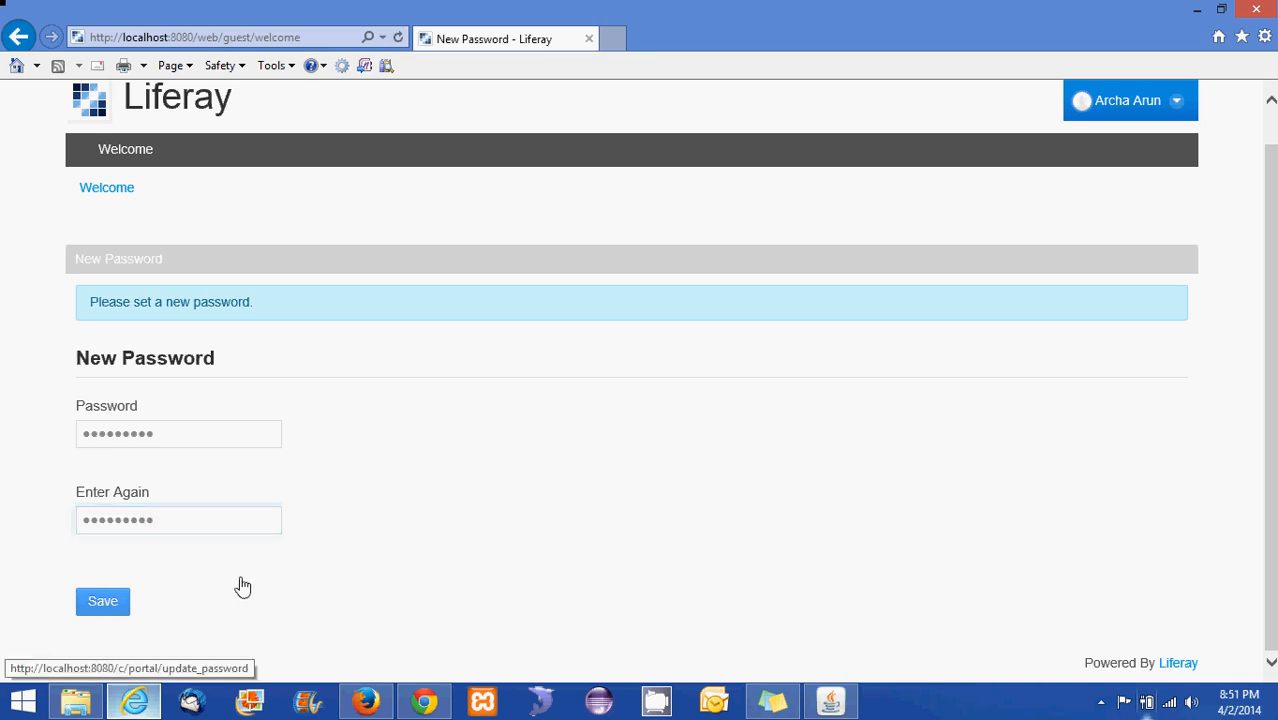
click(103, 607)
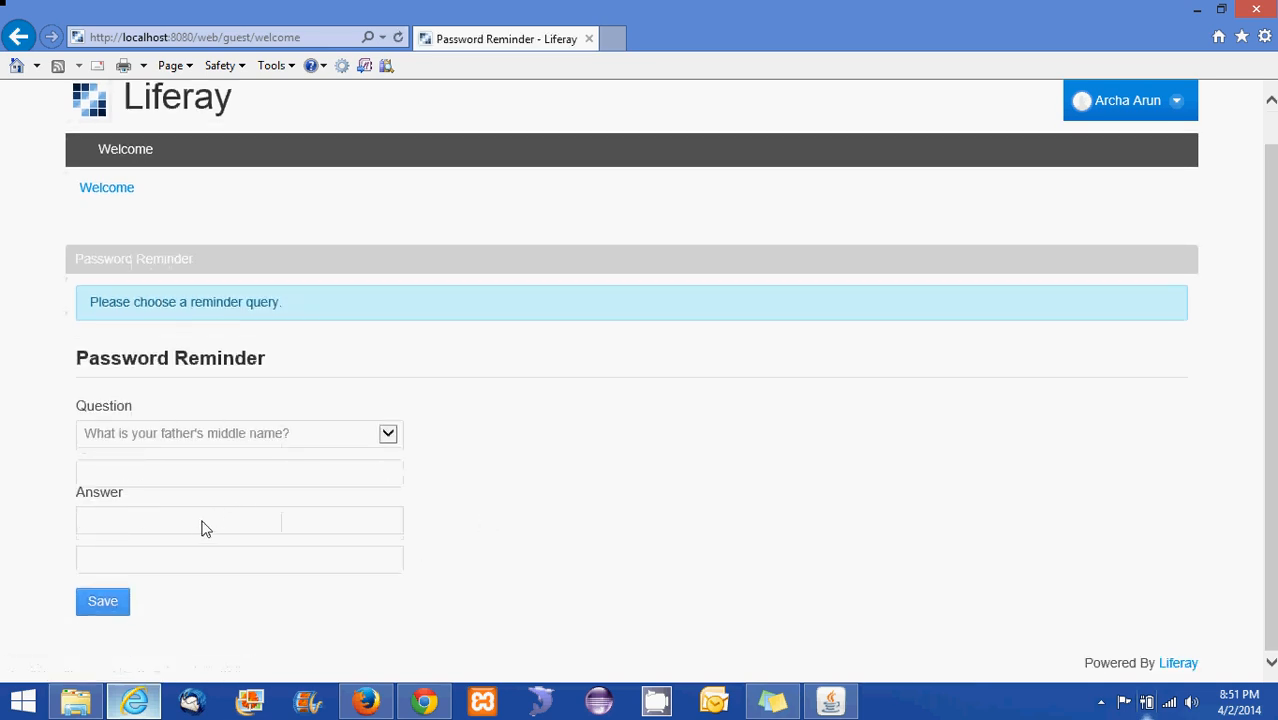
Give the father's-middle-name reminder answer and save it
click(200, 522)
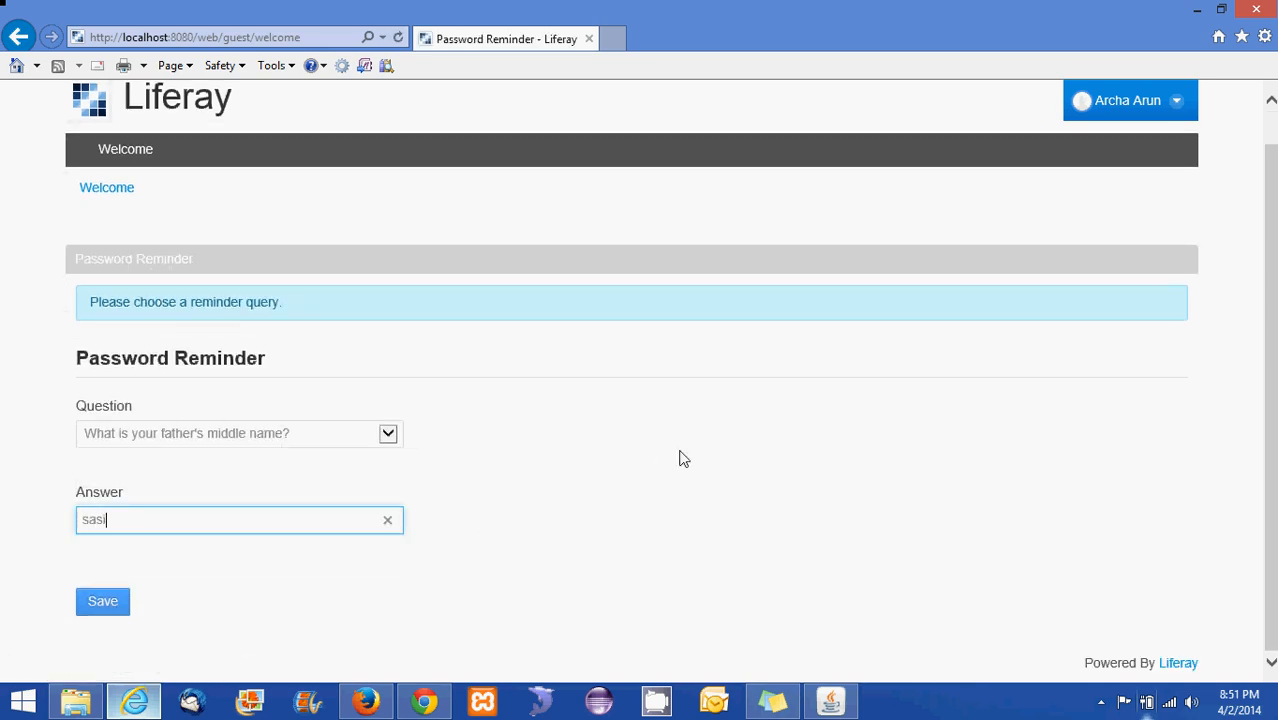
click(126, 601)
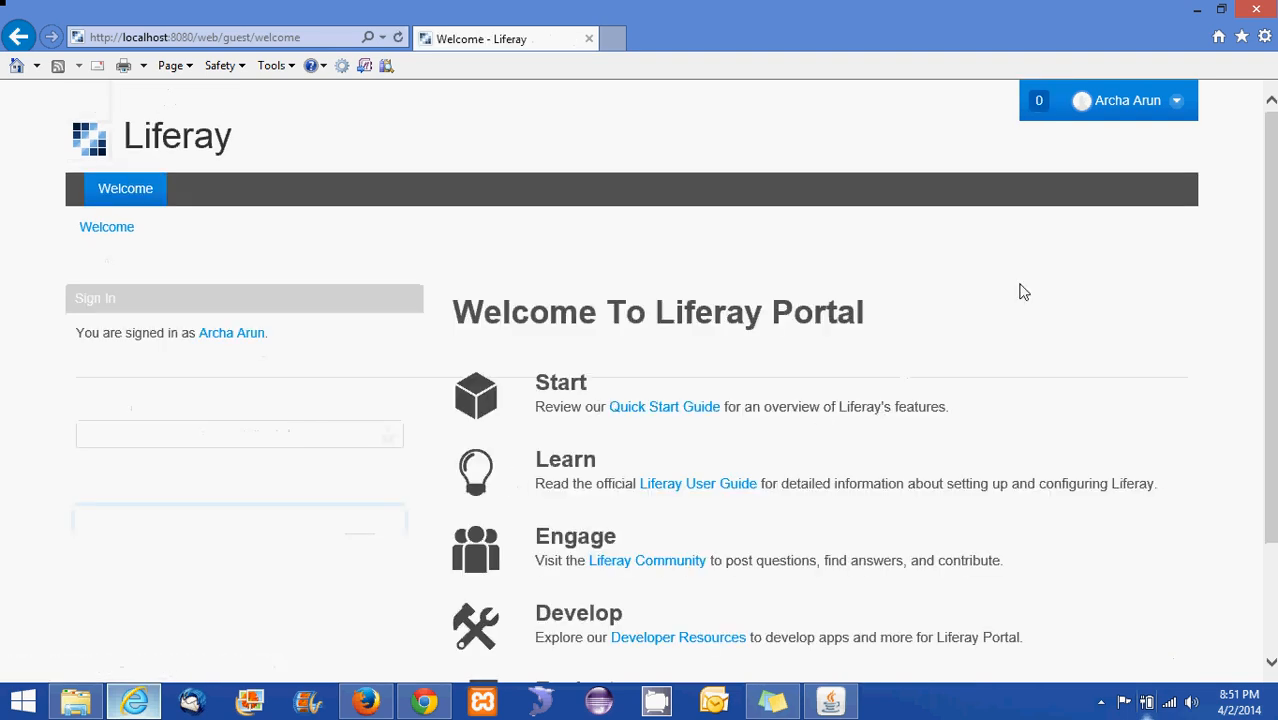
Check the signed-in user's account menu, then return to the administrator's Chrome Users and Organizations page
click(1170, 102)
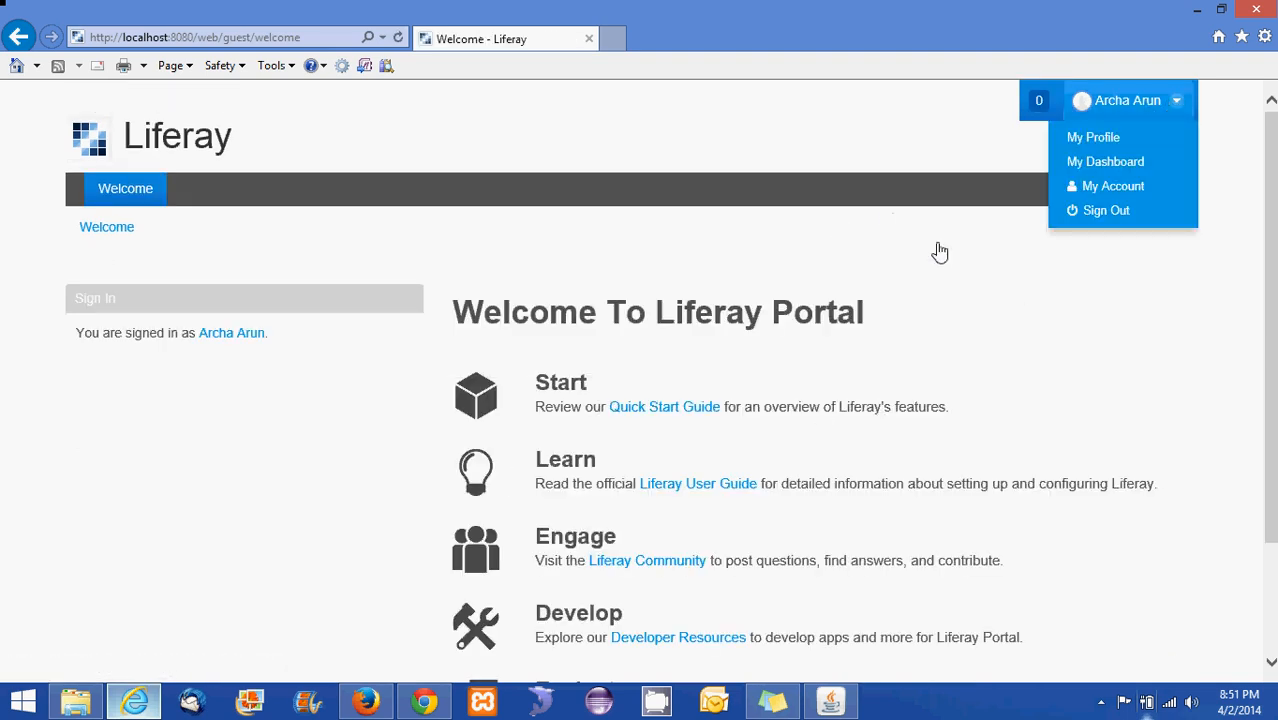
scroll(990, 300, down, 3)
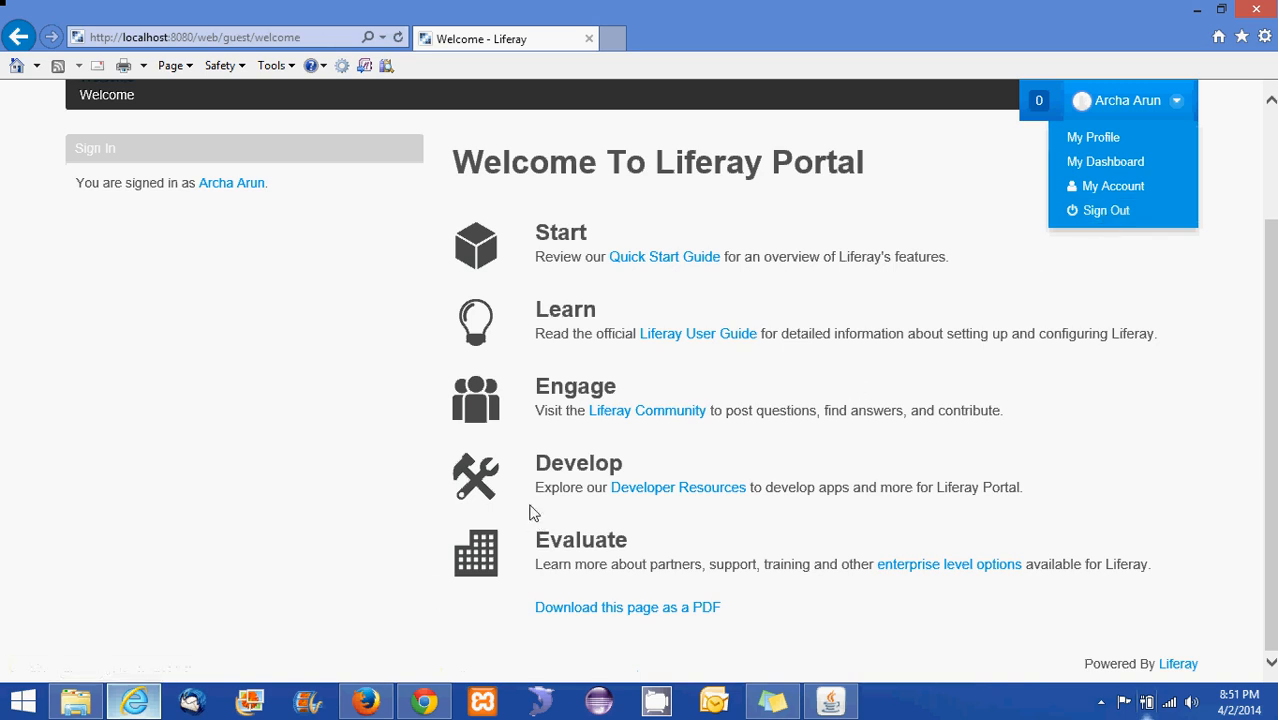
click(424, 701)
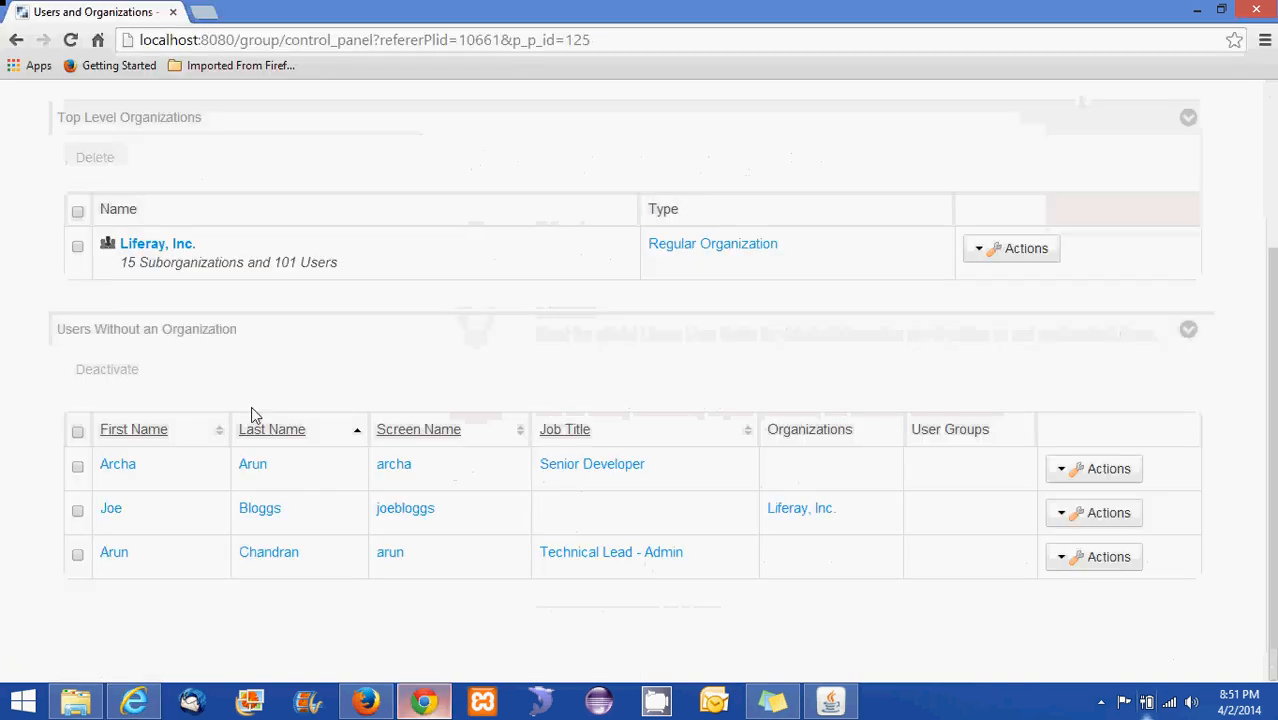
scroll(188, 333, up, 2)
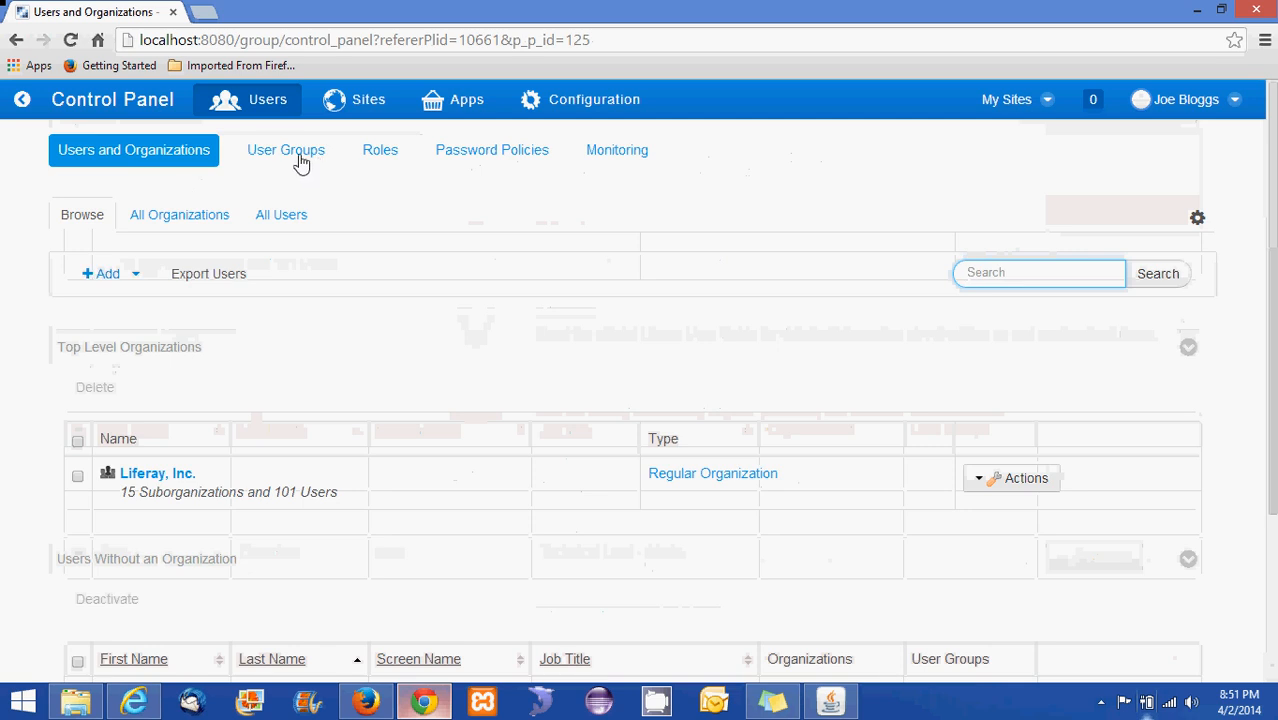